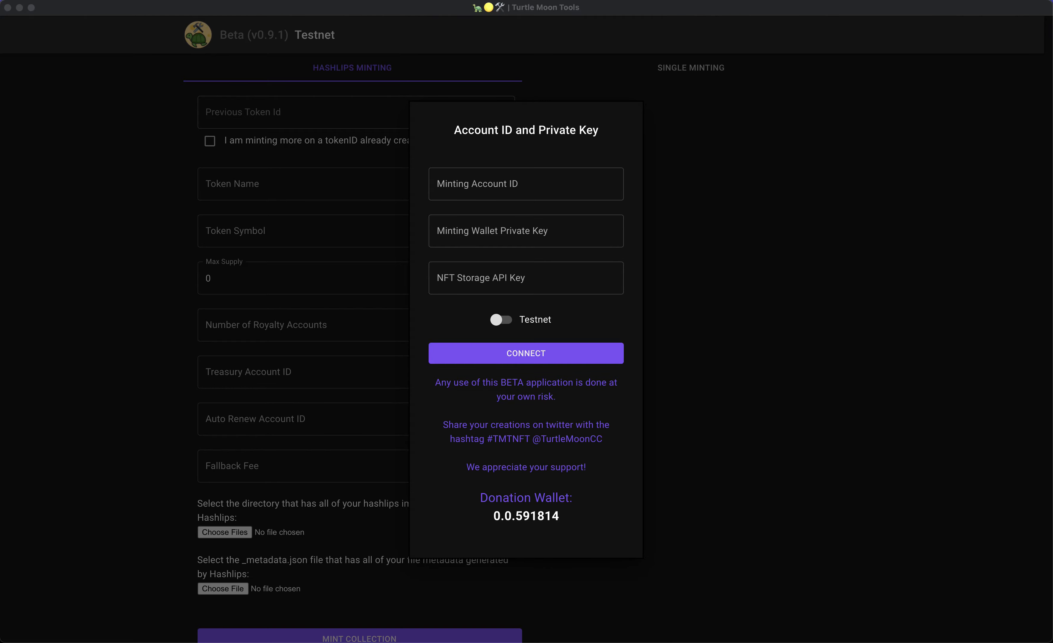
Move the Chrome window showing the Hedera Portal registration page over Turtle Moon Tools.
{"action": "left_click_drag", "start_coordinate": [1052, 56], "coordinate": [822, 14]}
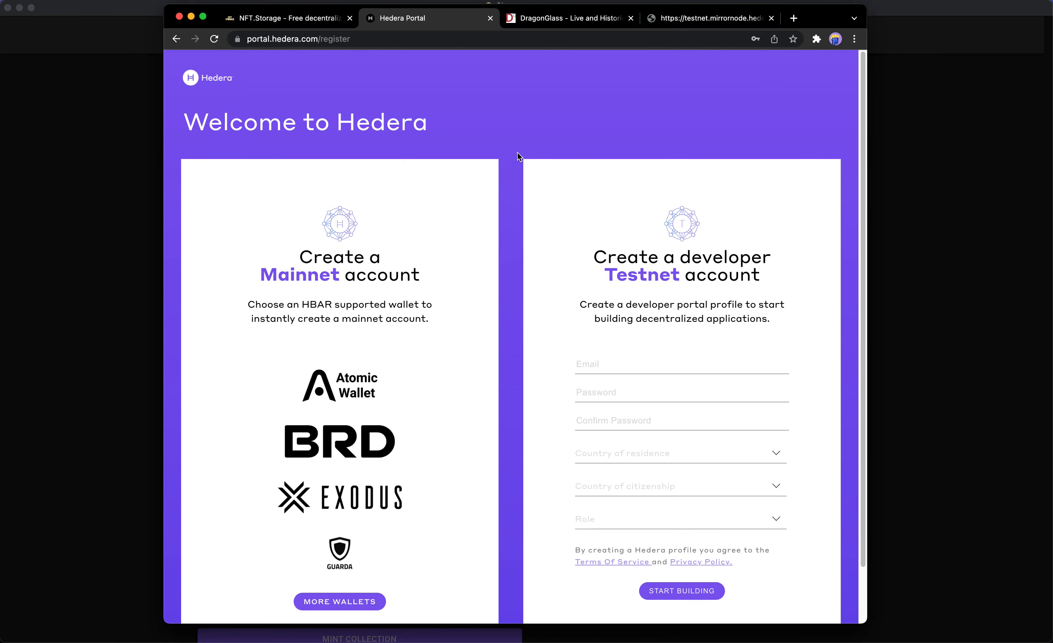
Take a brief look at the NFT.Storage page, then return to the account and key dialog.
{"action": "left_click", "coordinate": [285, 22]}
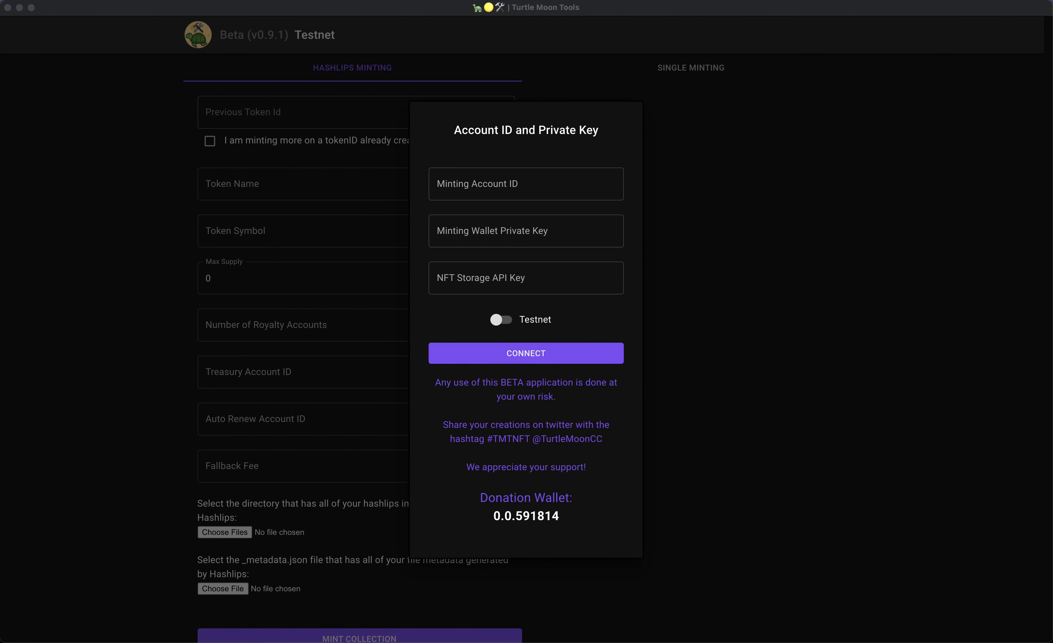
Paste the minting account ID, wallet private key and NFT.Storage API key, then connect.
{"action": "left_click", "coordinate": [497, 185]}
{"action": "type", "text": "0.0.29566795"}
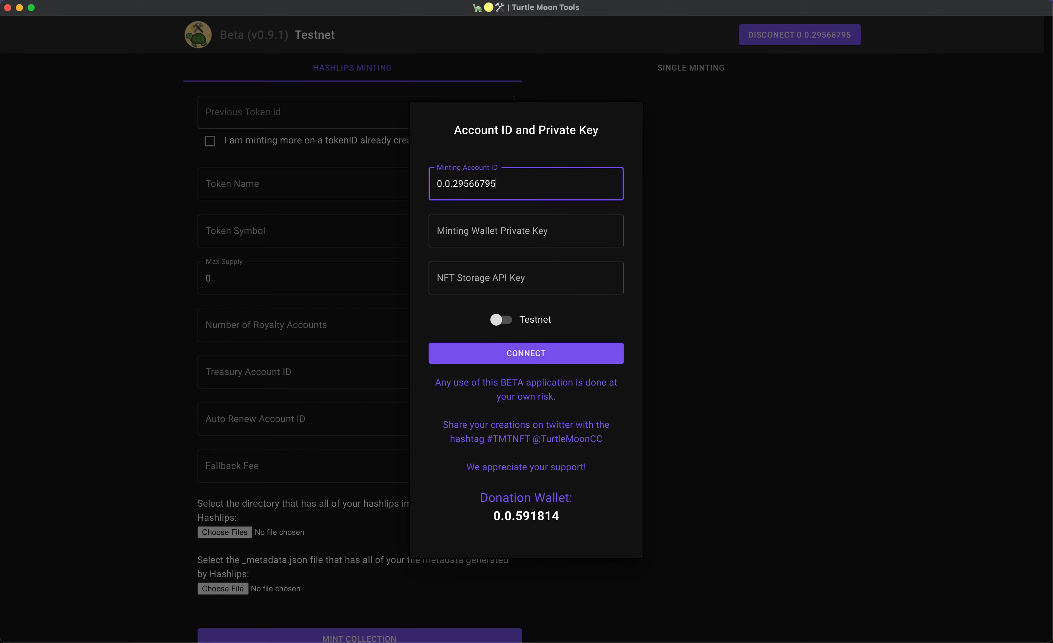
{"action": "key", "text": "super+Tab"}
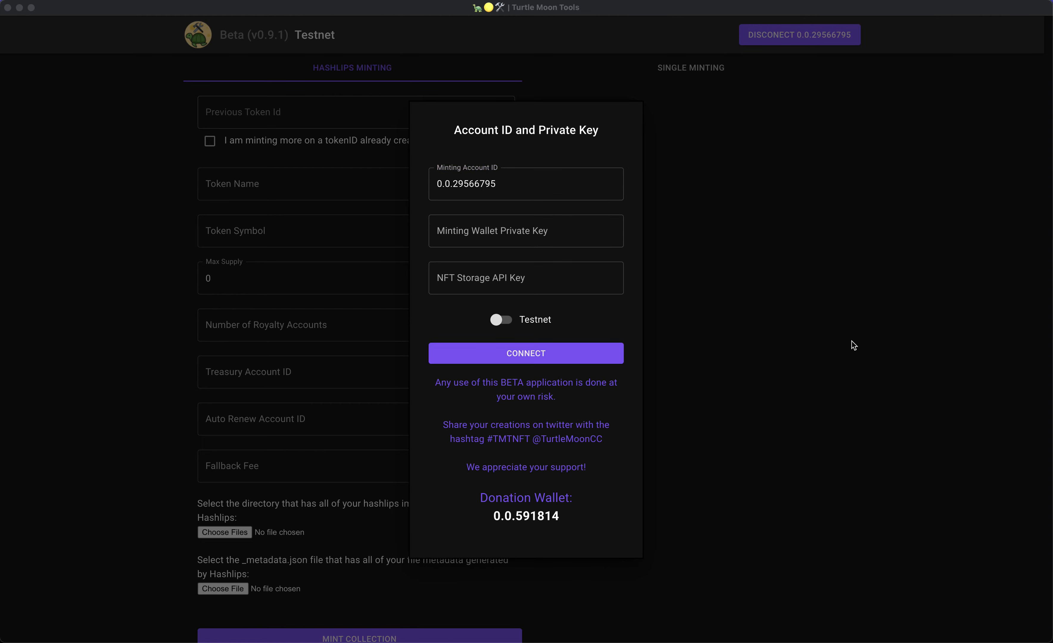
{"action": "left_click", "coordinate": [540, 231]}
{"action": "key", "text": "super+v"}
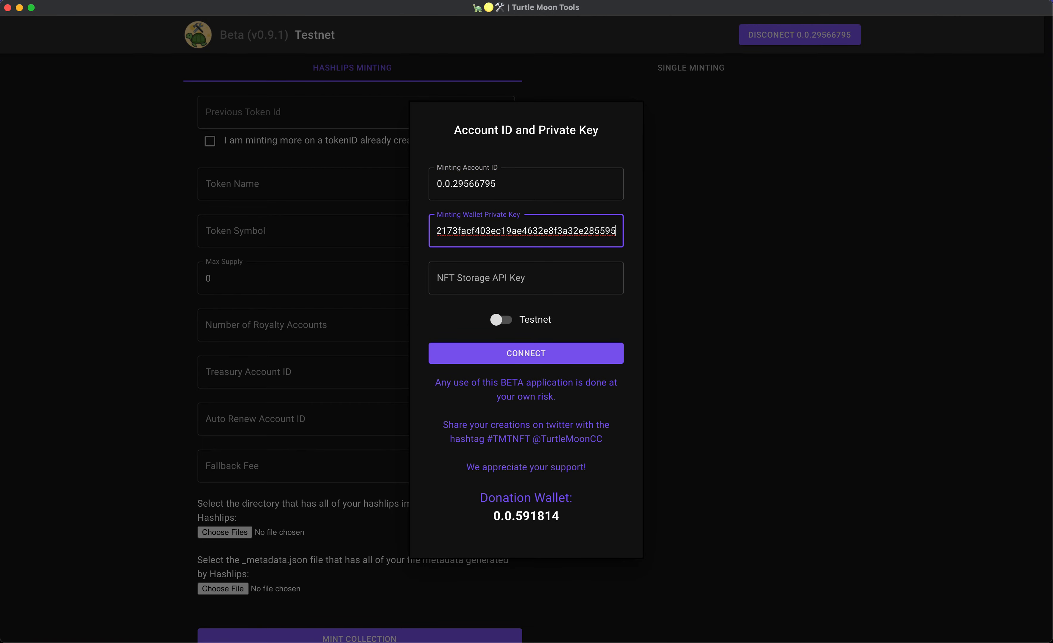
{"action": "key", "text": "super+Tab"}
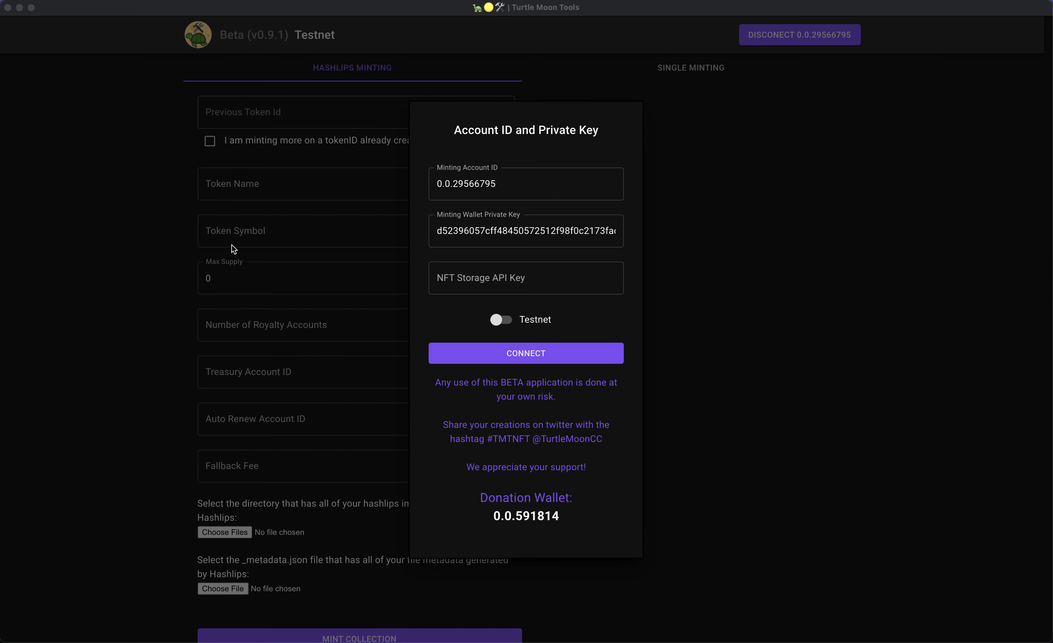
{"action": "key", "text": "super+Tab"}
{"action": "left_click", "coordinate": [561, 276]}
{"action": "key", "text": "super+v"}
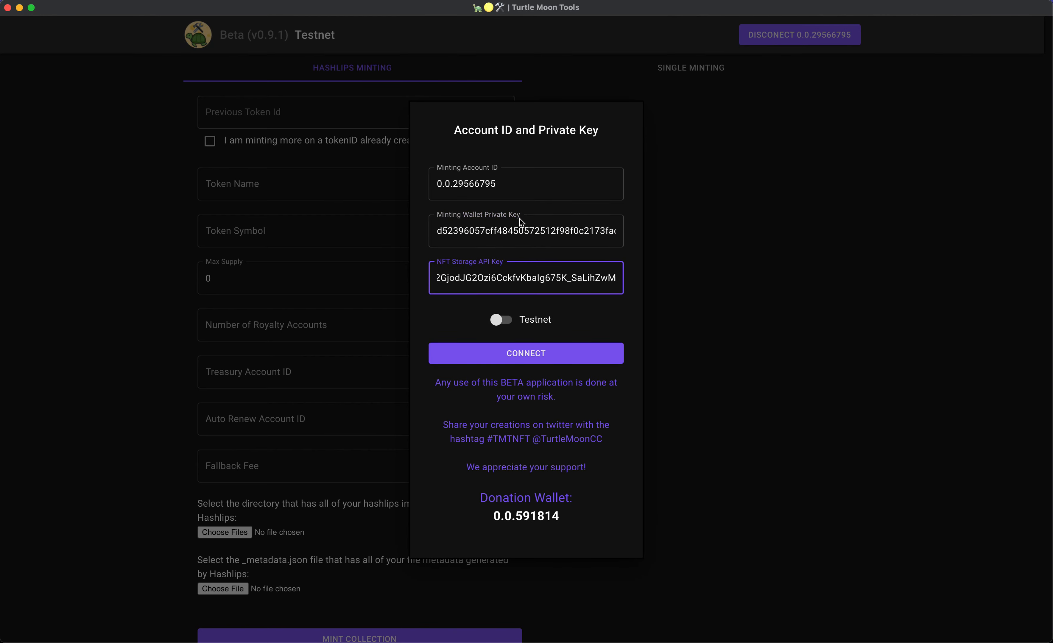
{"action": "left_click", "coordinate": [446, 316]}
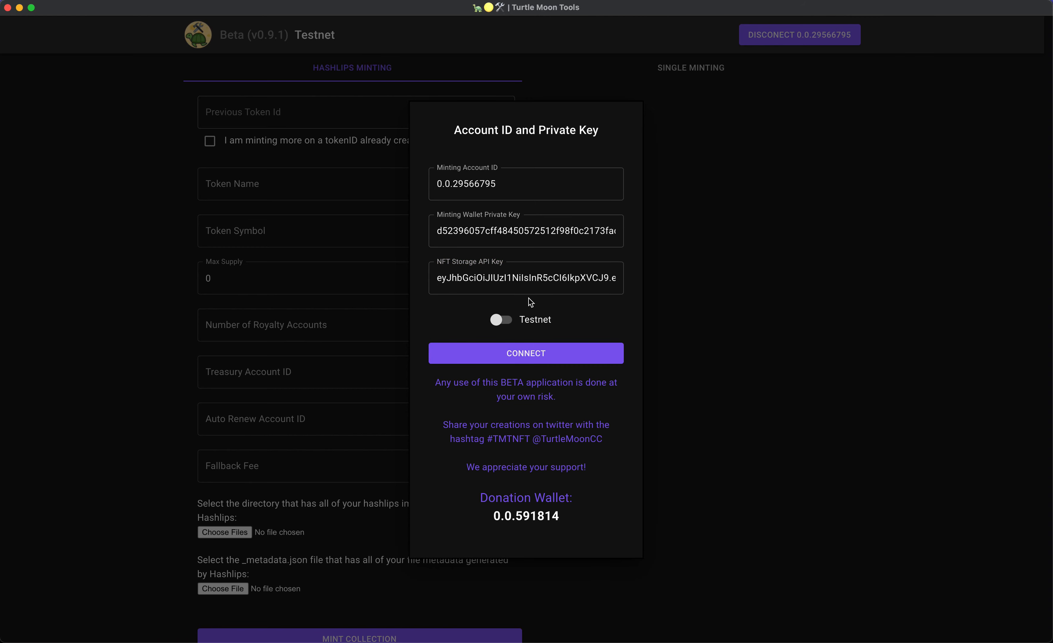
{"action": "left_click", "coordinate": [551, 355]}
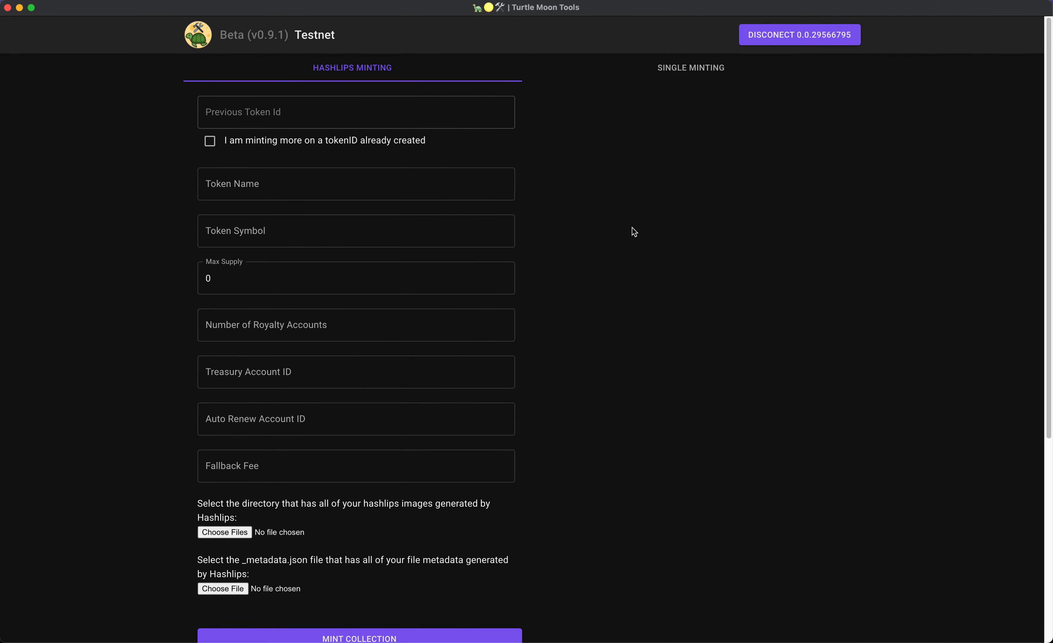
{"action": "left_click", "coordinate": [684, 73]}
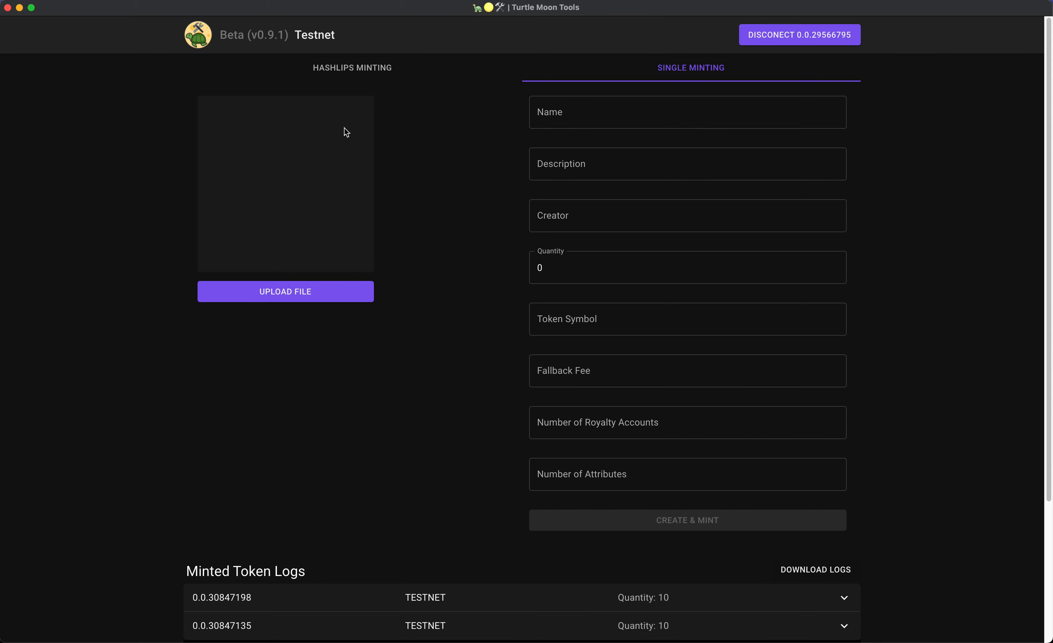
{"action": "left_click", "coordinate": [336, 75]}
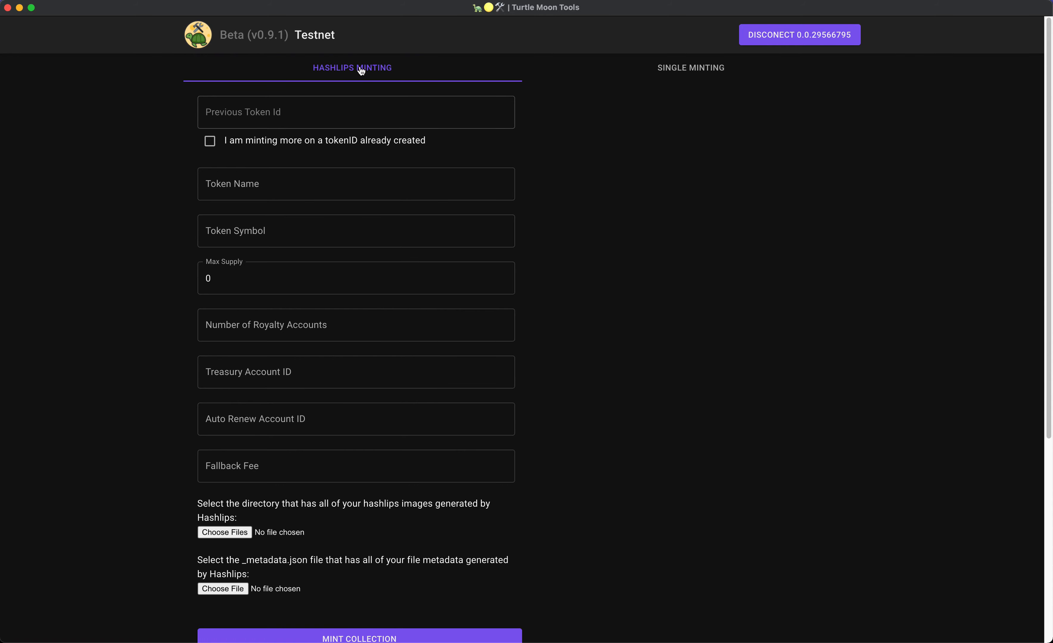
Name the token 'Moon Shells' with symbol MNSHL and a max supply of 20.
{"action": "left_click", "coordinate": [355, 177]}
{"action": "type", "text": "Moon"}
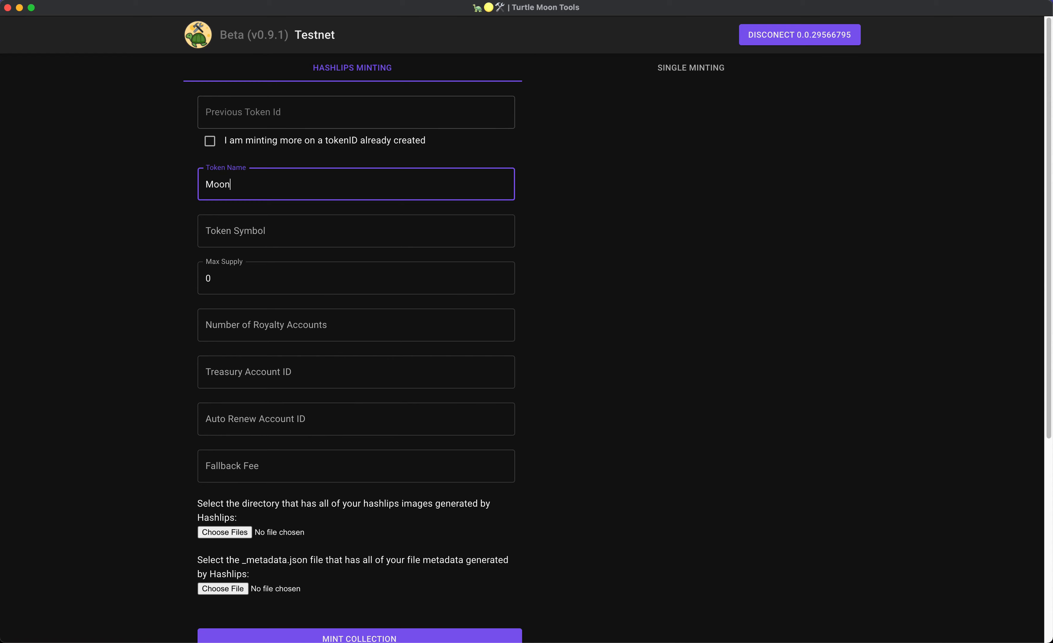
{"action": "type", "text": " Shells"}
{"action": "left_click", "coordinate": [370, 241]}
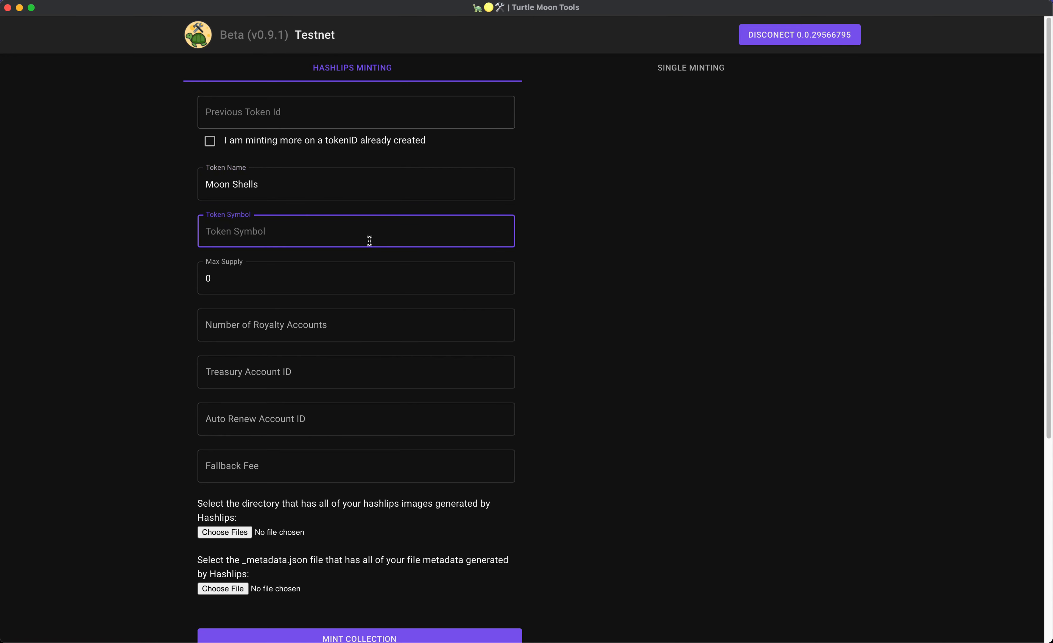
{"action": "type", "text": "MNSHL"}
{"action": "left_click", "coordinate": [374, 275]}
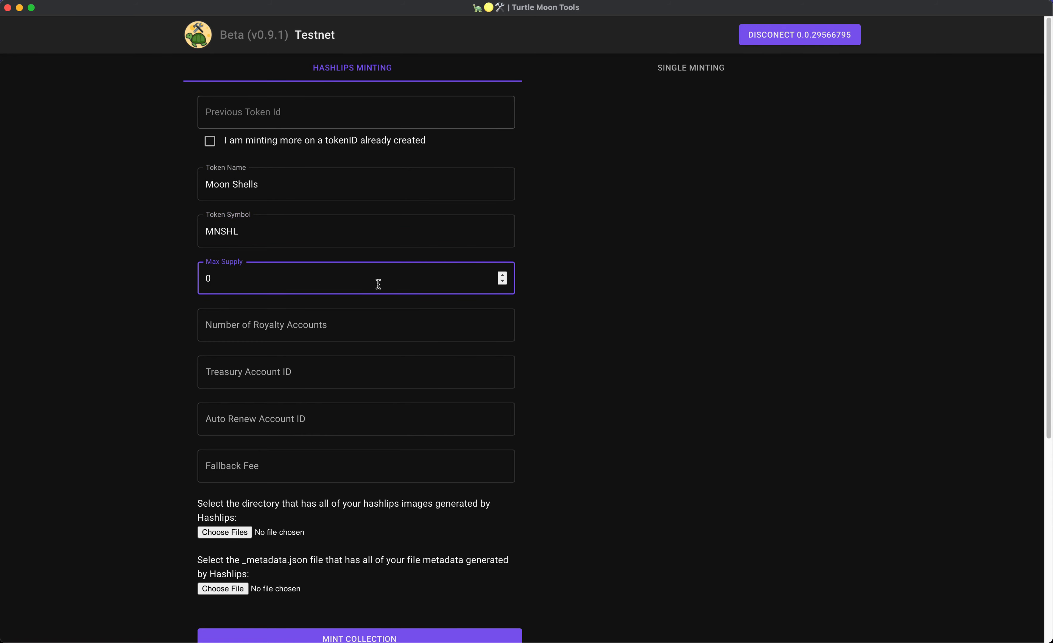
{"action": "key", "text": "BackSpace"}
{"action": "type", "text": "20"}
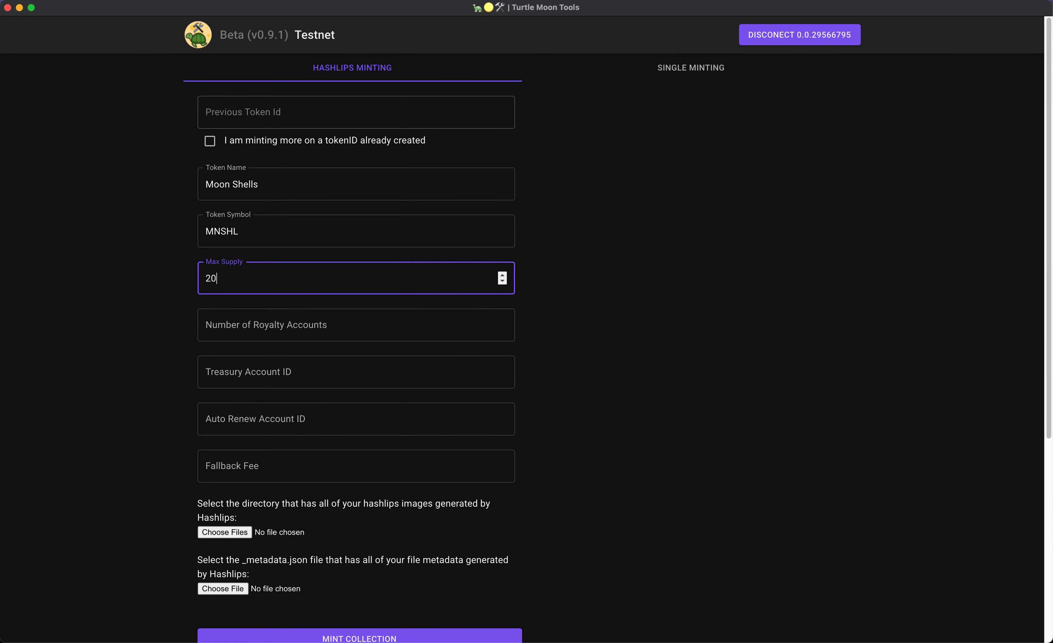
Set a single royalty account with a 5% royalty.
{"action": "left_click", "coordinate": [373, 325]}
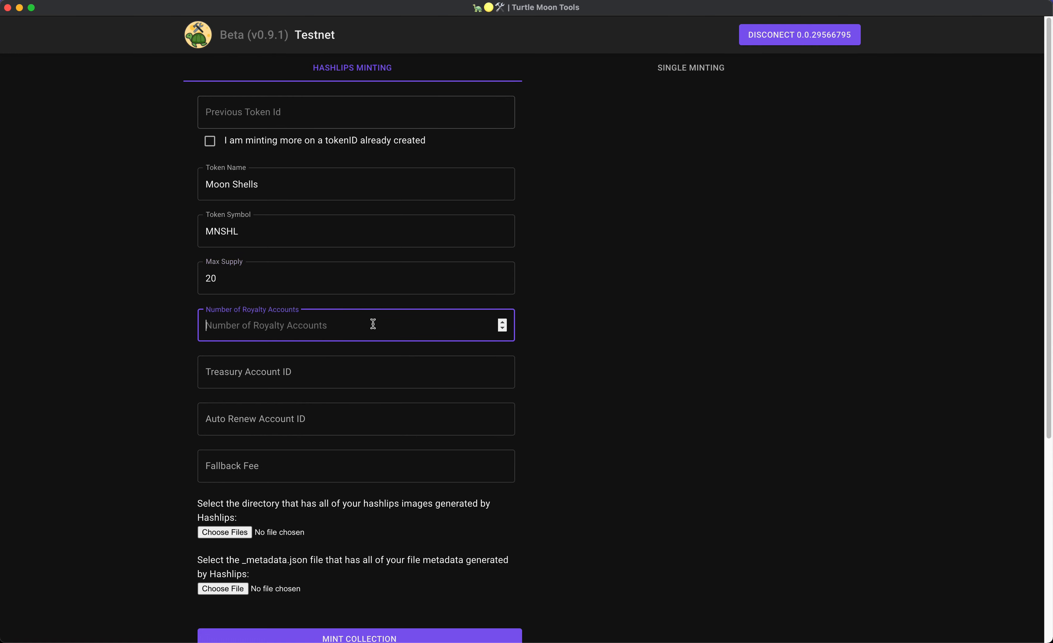
{"action": "left_click", "coordinate": [505, 321]}
{"action": "left_click", "coordinate": [505, 322]}
{"action": "left_click", "coordinate": [505, 321]}
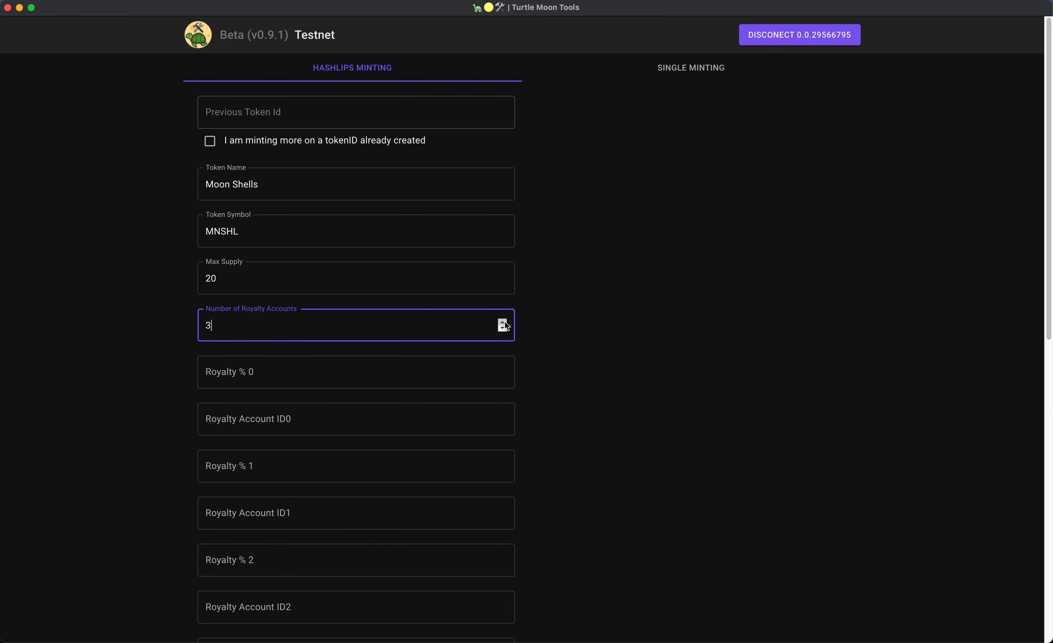
{"action": "left_click", "coordinate": [504, 329]}
{"action": "left_click", "coordinate": [504, 330]}
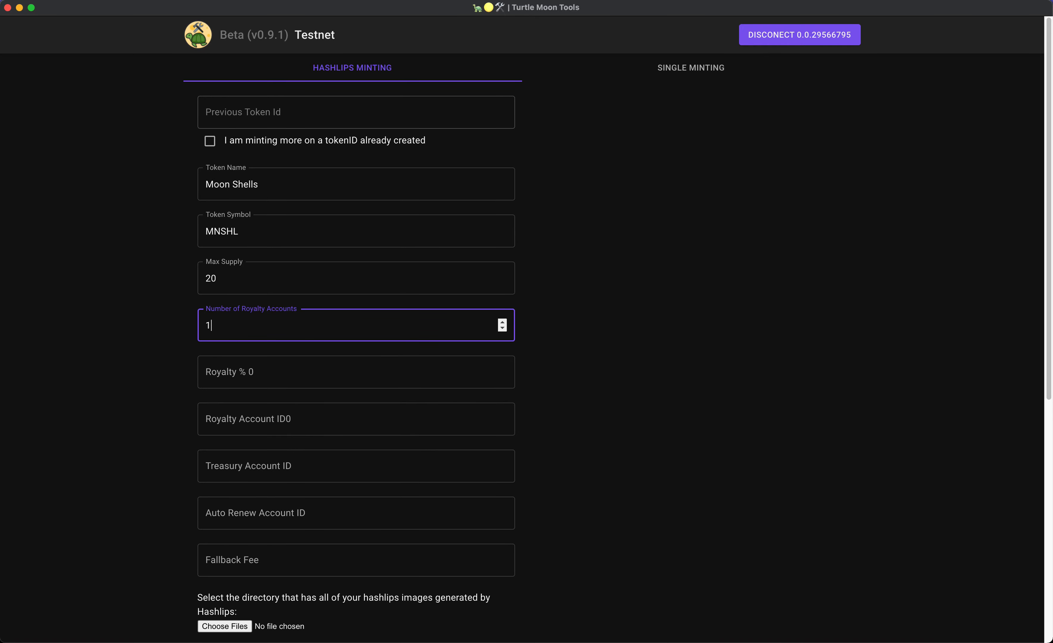
{"action": "key", "text": "super+Tab"}
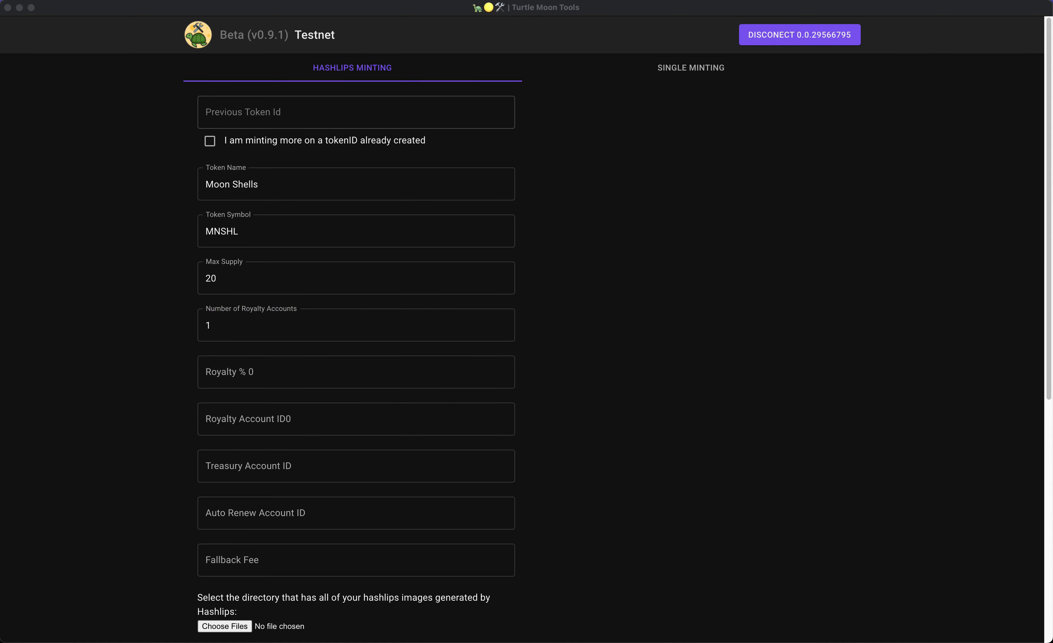
{"action": "left_click", "coordinate": [388, 383]}
{"action": "left_click", "coordinate": [386, 372]}
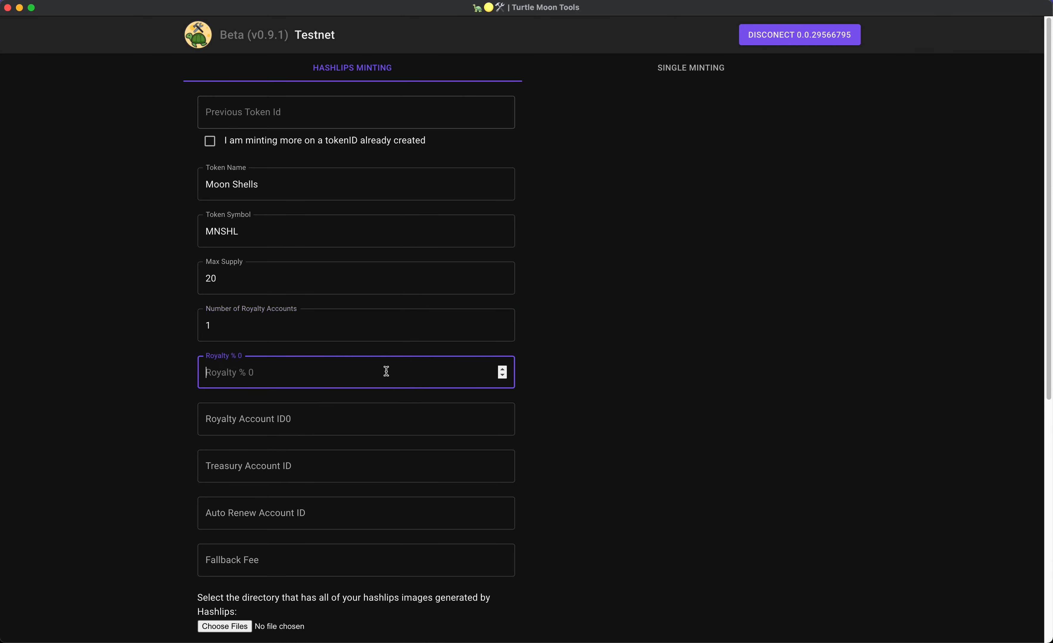
{"action": "type", "text": "5"}
Paste the account ID into the royalty recipient, treasury and auto-renew account fields.
{"action": "left_click", "coordinate": [361, 416]}
{"action": "type", "text": "0.0.29566795"}
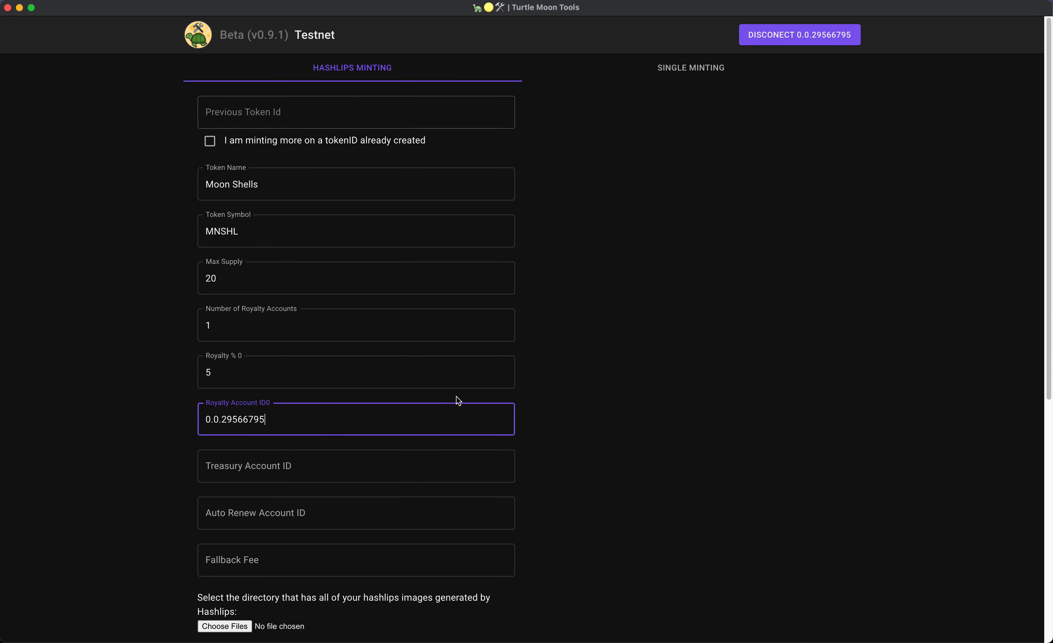
{"action": "left_click", "coordinate": [334, 463]}
{"action": "type", "text": "0.0.29566795"}
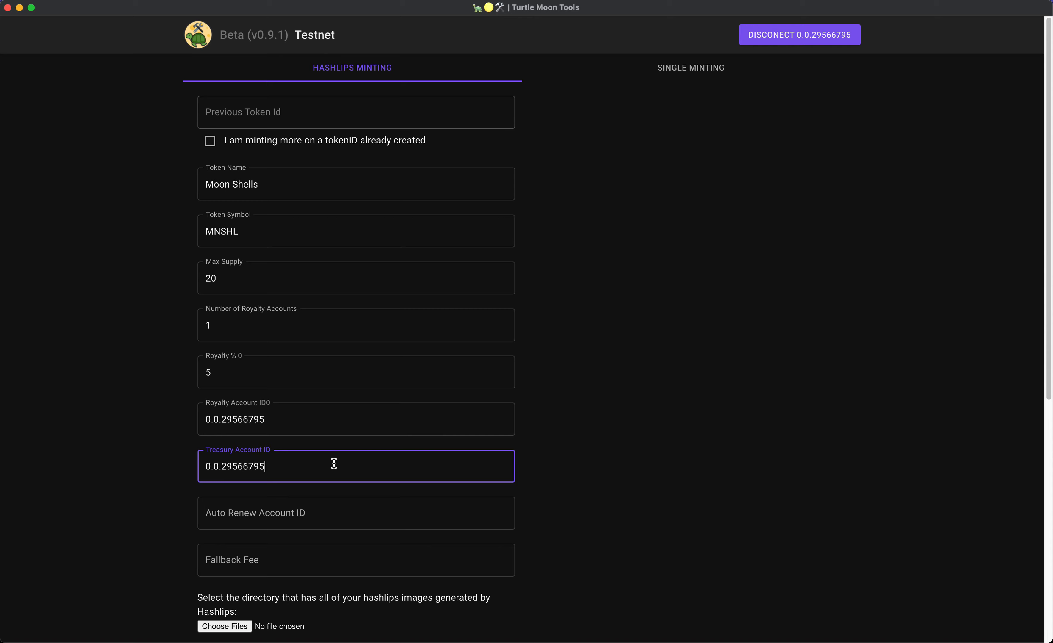
{"action": "left_click", "coordinate": [342, 518]}
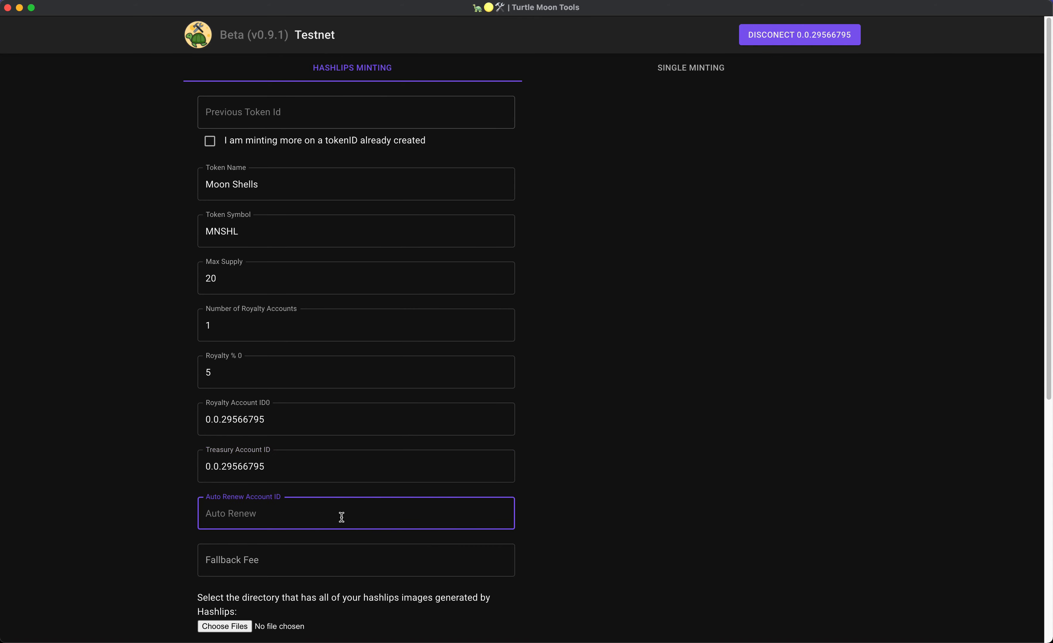
{"action": "type", "text": "0.0.29566795"}
Set the fallback fee to 5.
{"action": "scroll", "coordinate": [371, 456], "scroll_direction": "down", "scroll_amount": 2}
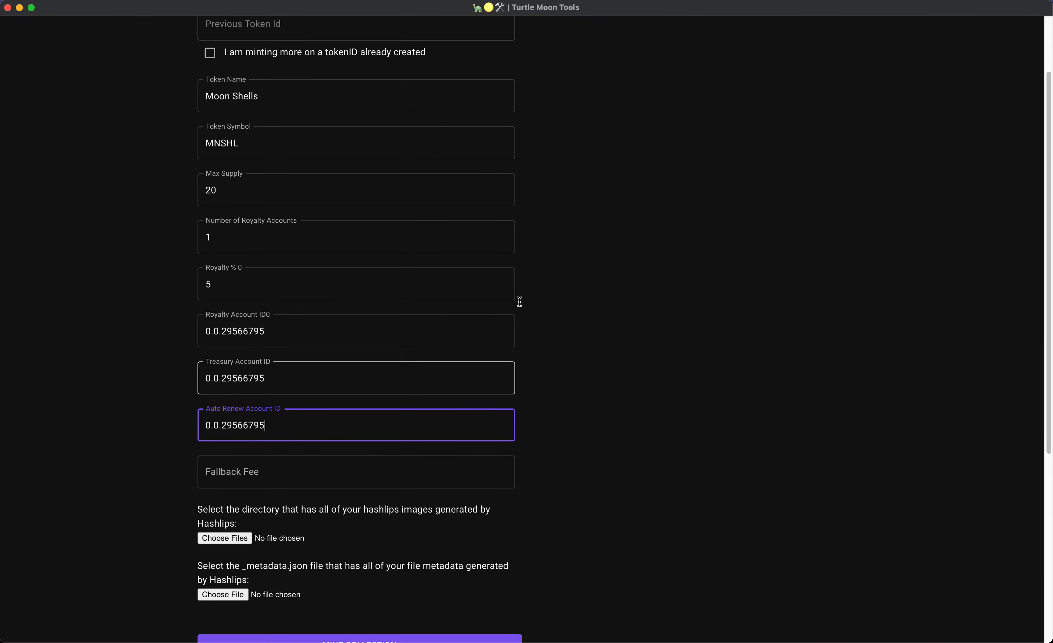
{"action": "left_click", "coordinate": [327, 465]}
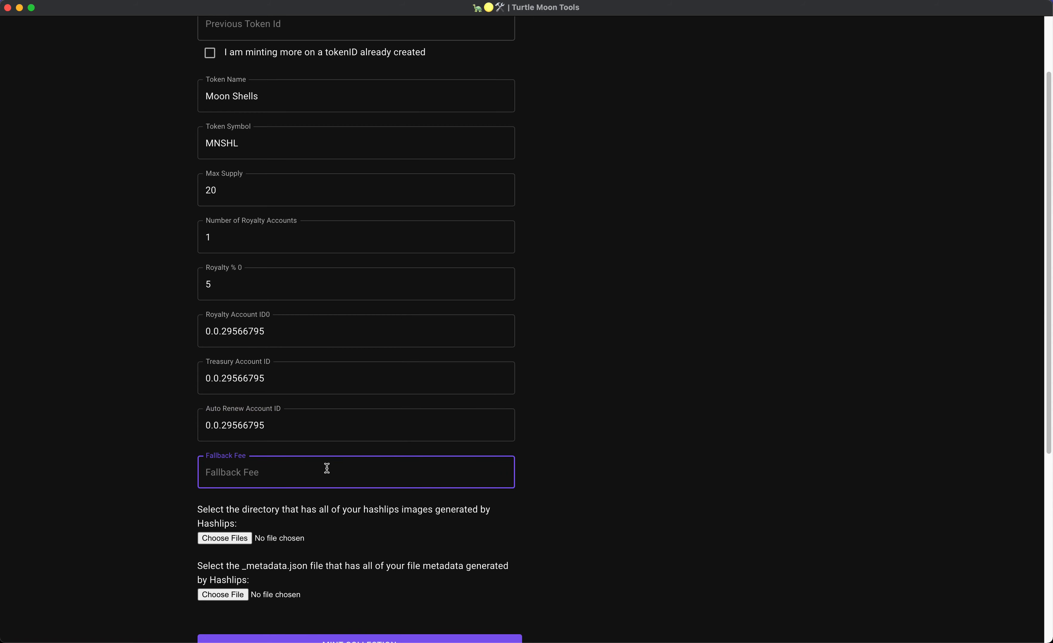
{"action": "type", "text": "5"}
{"action": "left_click", "coordinate": [650, 437]}
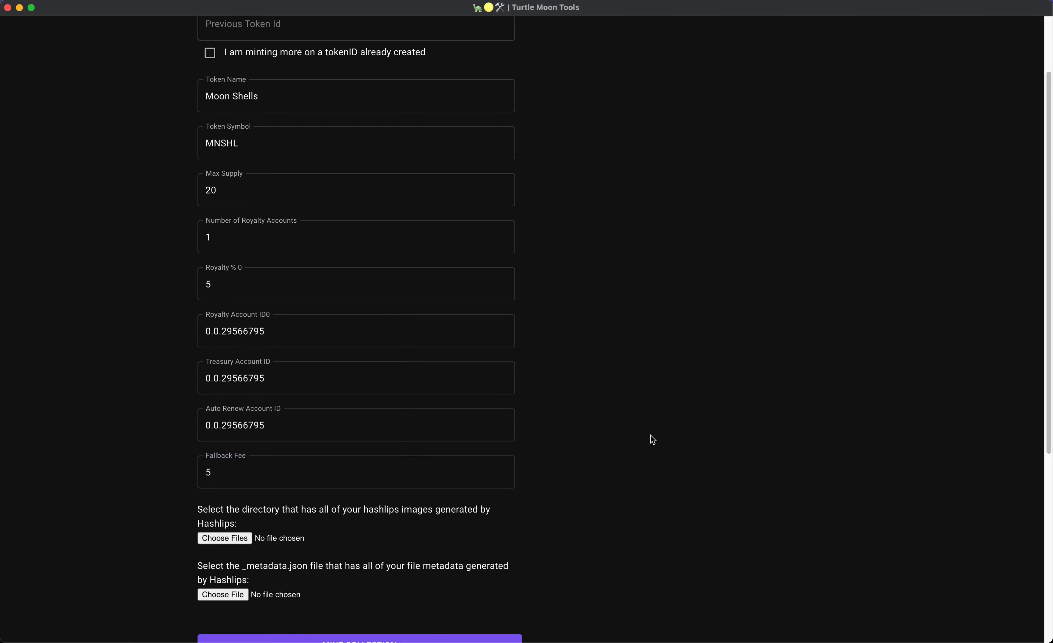
{"action": "scroll", "coordinate": [630, 441], "scroll_direction": "down", "scroll_amount": 1}
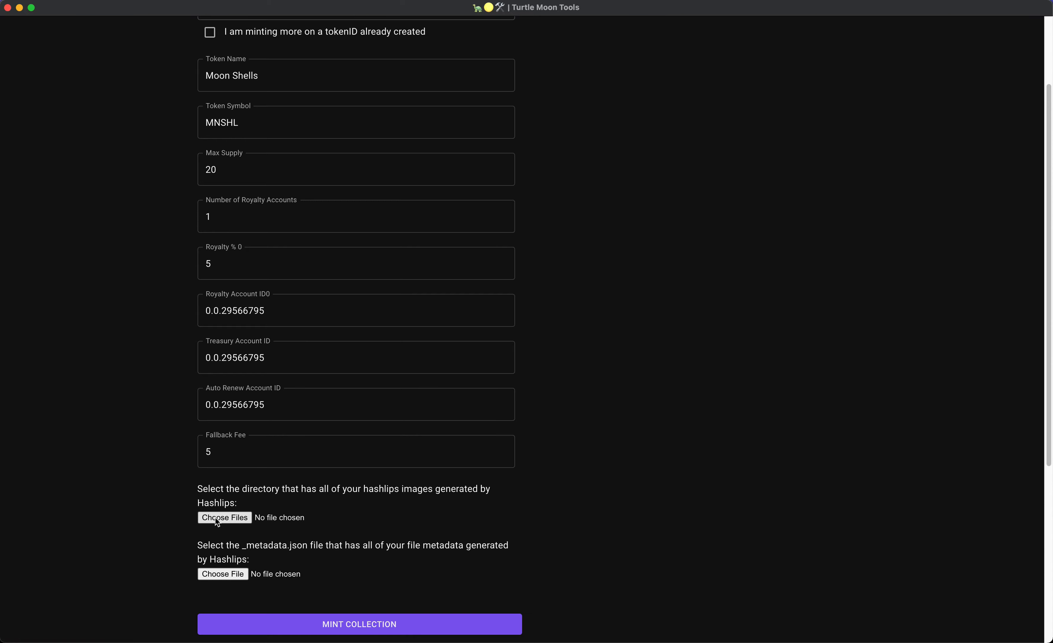
Attach all ten HashLips images from the build/images folder.
{"action": "left_click", "coordinate": [262, 516]}
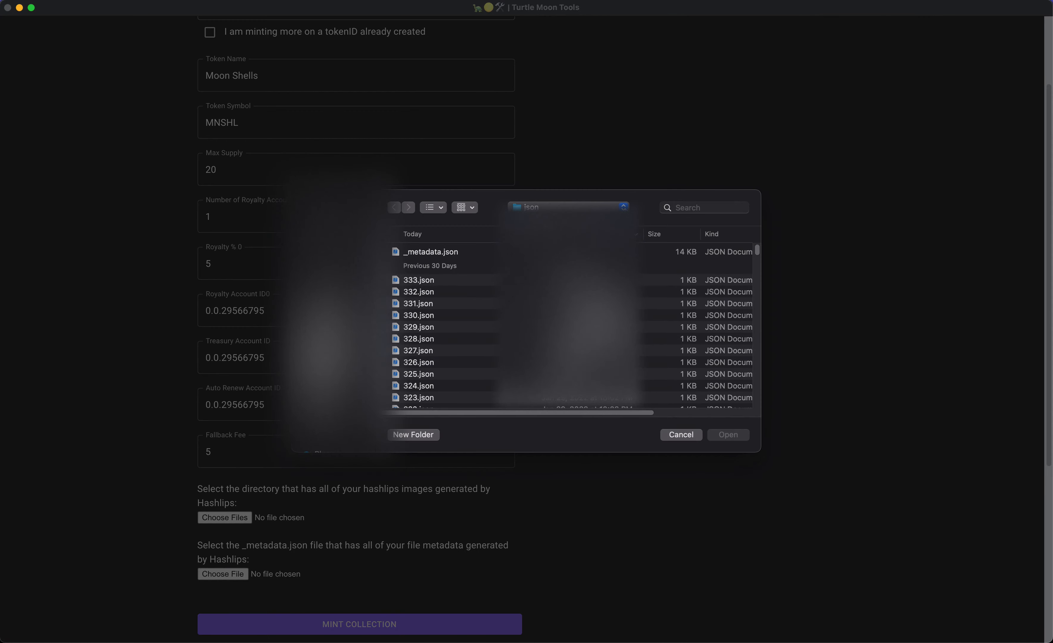
{"action": "left_click", "coordinate": [568, 207]}
{"action": "left_click", "coordinate": [554, 220]}
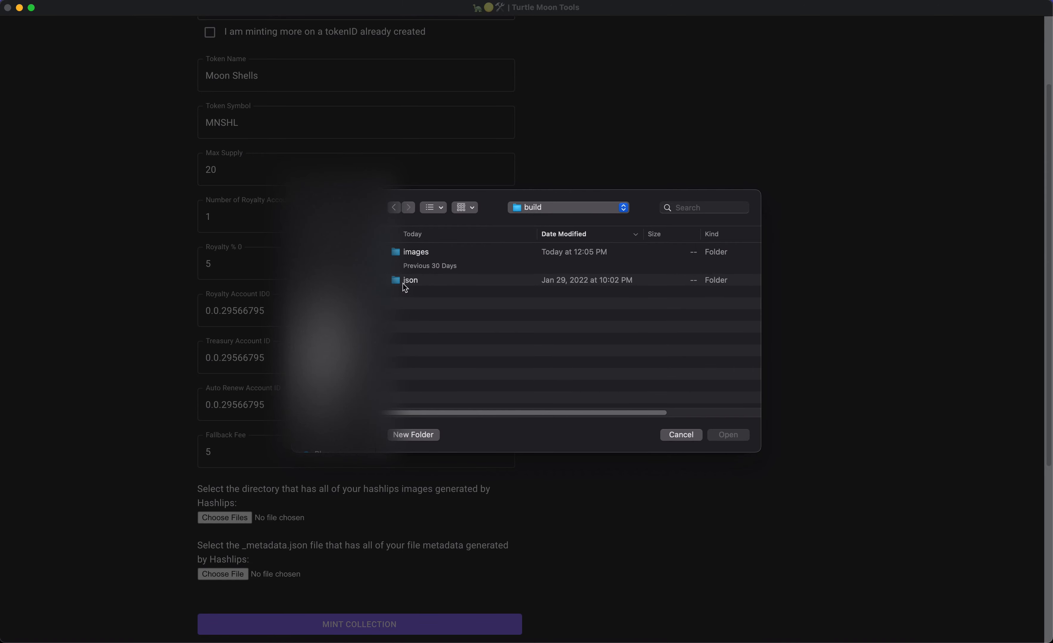
{"action": "double_click", "coordinate": [425, 253]}
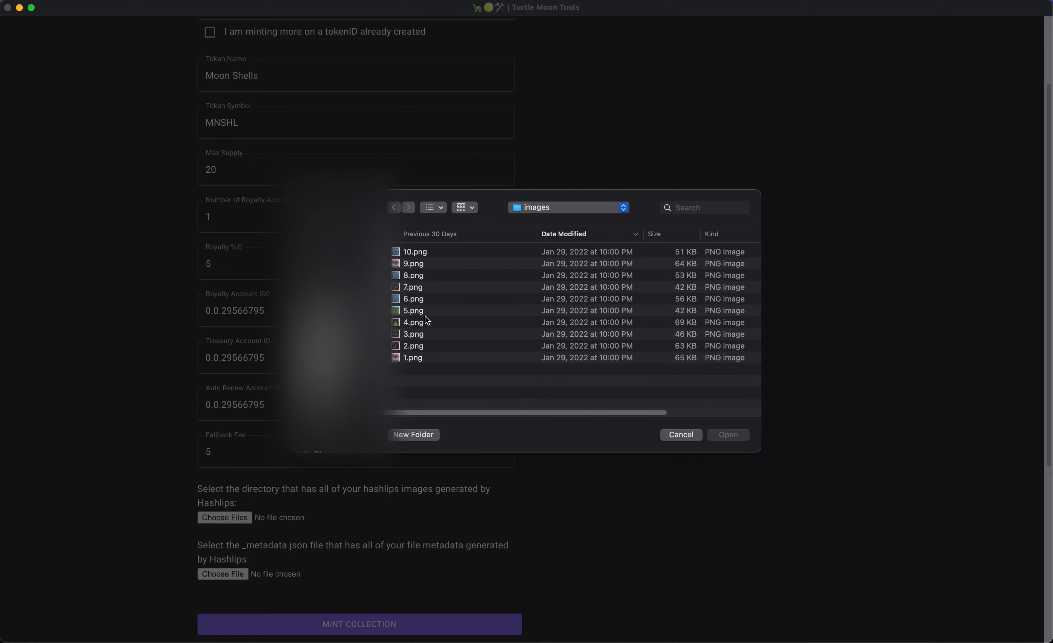
{"action": "left_click", "coordinate": [475, 308]}
{"action": "key", "text": "super+a"}
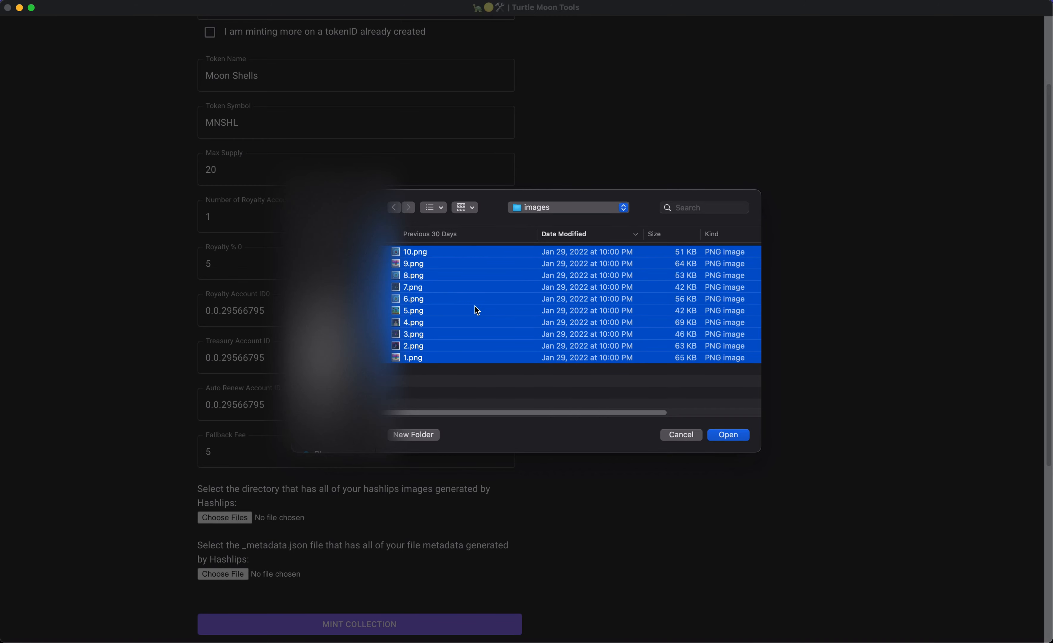
{"action": "left_click", "coordinate": [445, 361]}
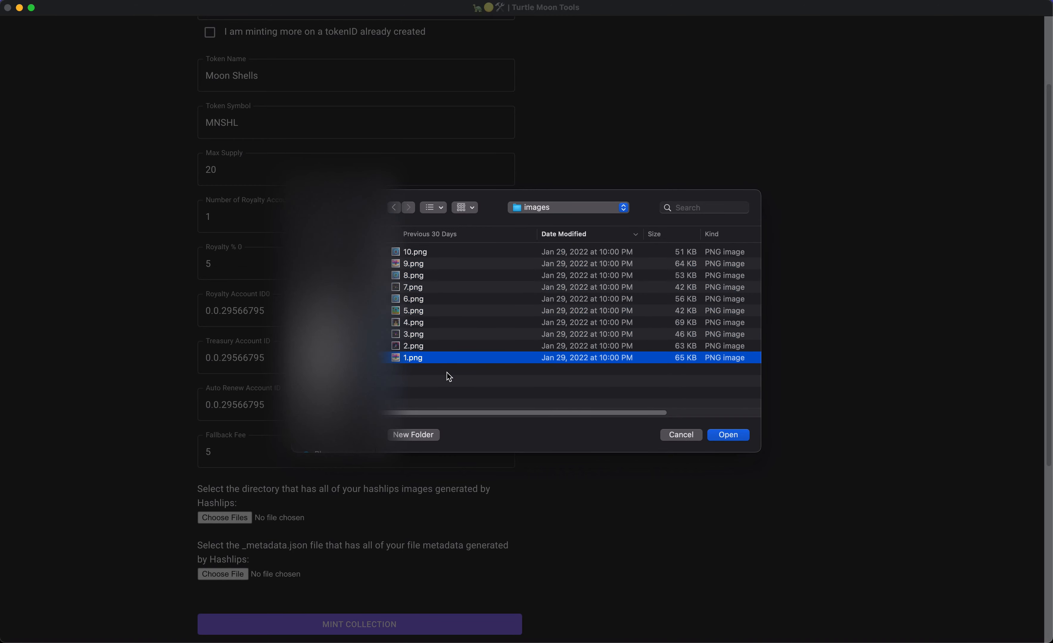
{"action": "key", "text": "space"}
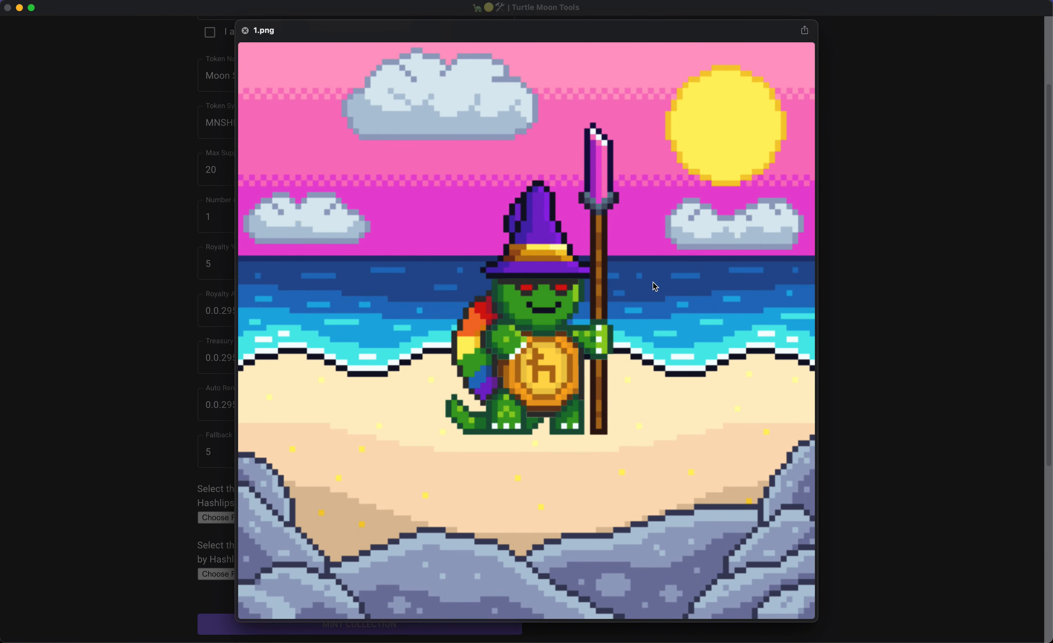
{"action": "key", "text": "space"}
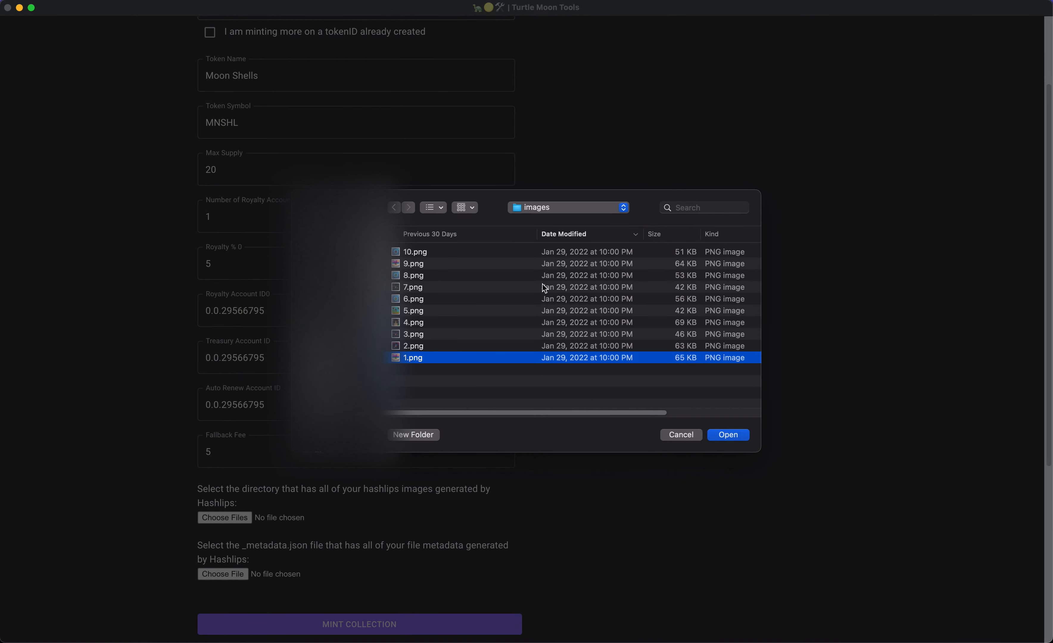
{"action": "key", "text": "super+a"}
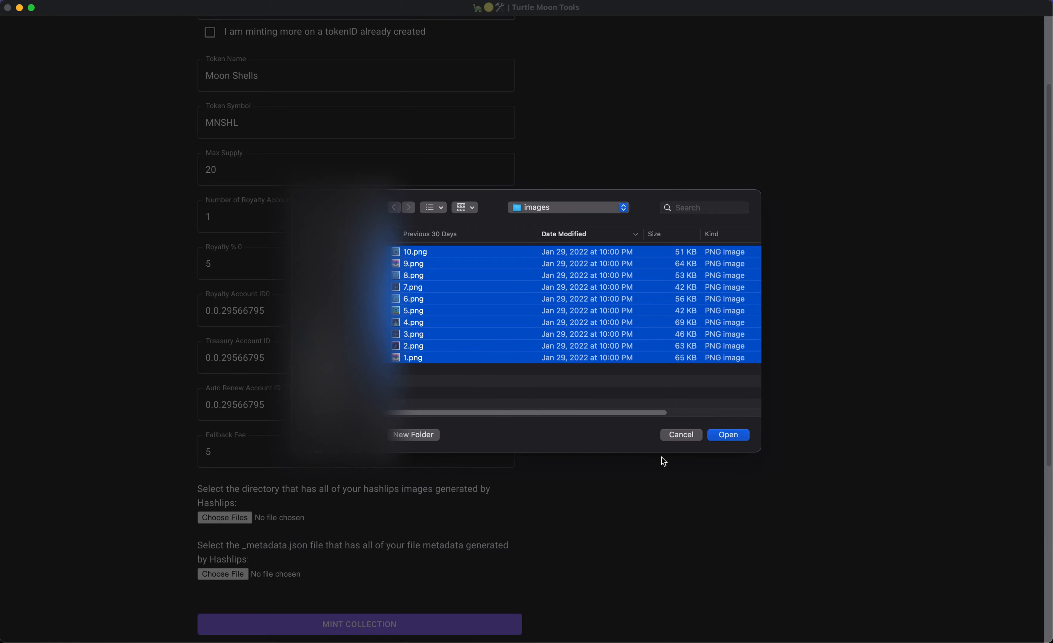
{"action": "left_click", "coordinate": [736, 439]}
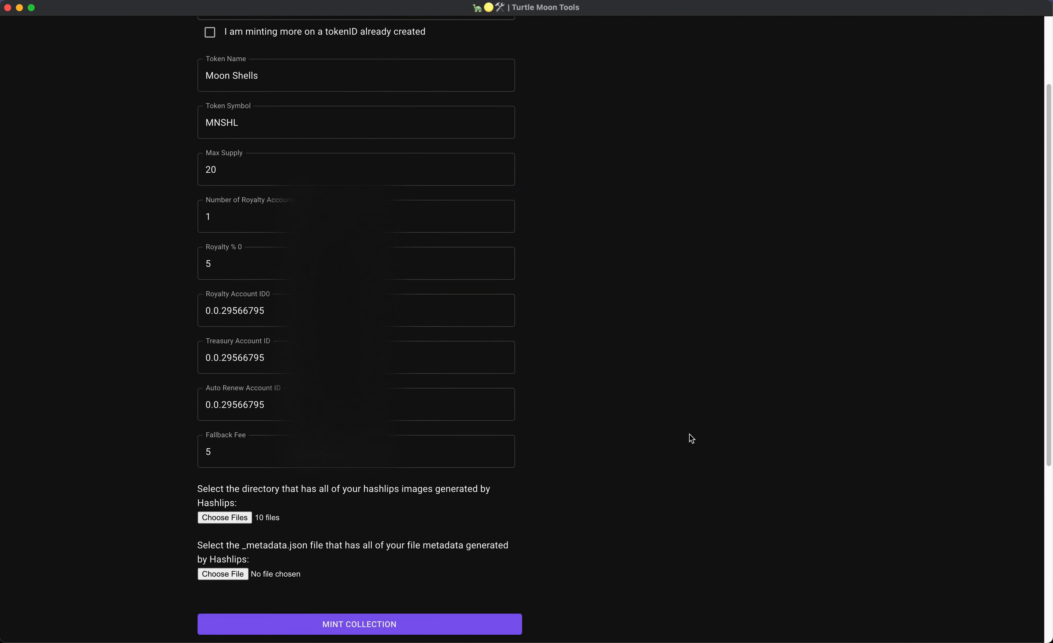
Attach _metadata.json from the json folder as the metadata file.
{"action": "left_click", "coordinate": [237, 573]}
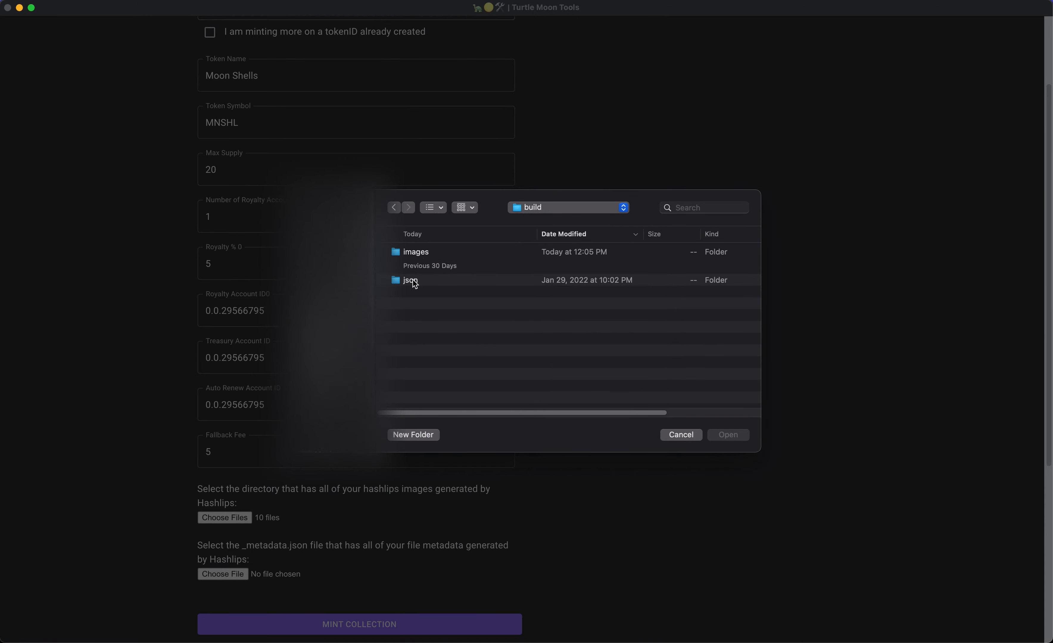
{"action": "double_click", "coordinate": [415, 281]}
{"action": "left_click", "coordinate": [443, 253]}
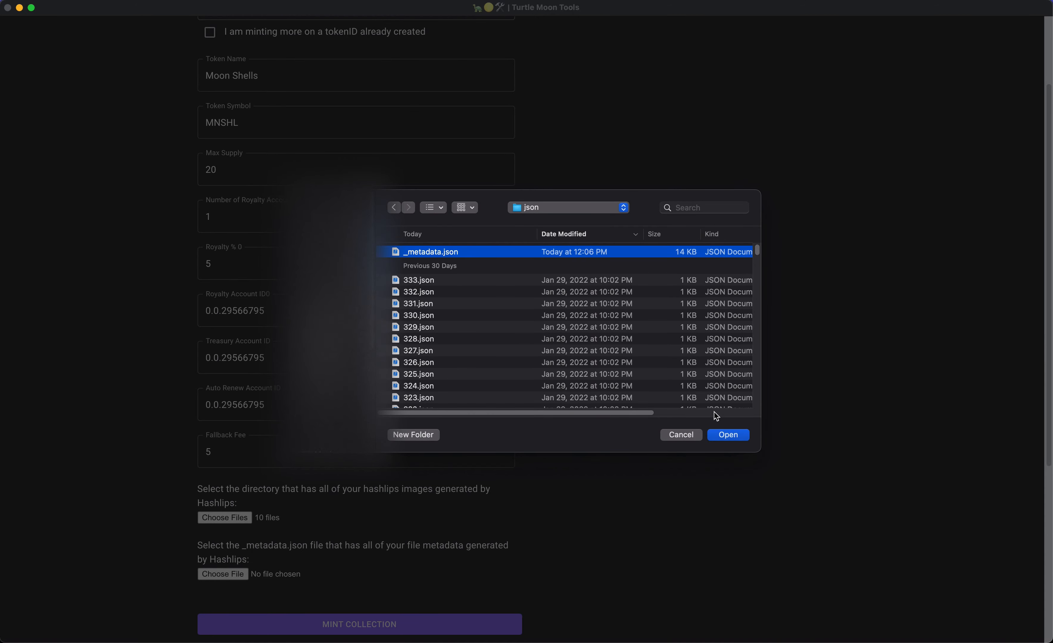
{"action": "left_click", "coordinate": [733, 434]}
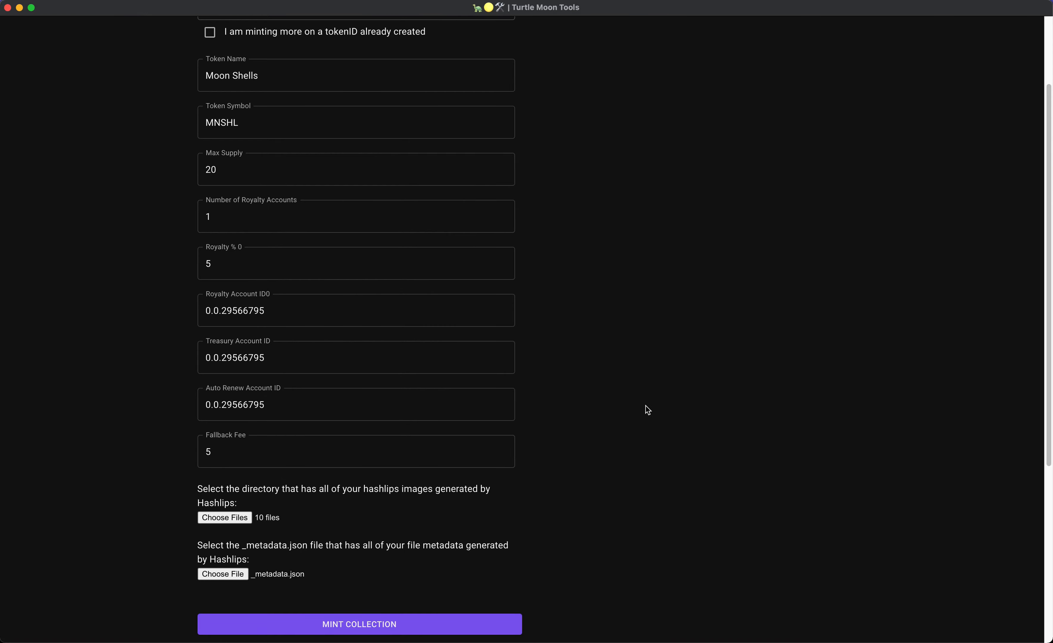
{"action": "scroll", "coordinate": [505, 337], "scroll_direction": "up", "scroll_amount": 3}
{"action": "scroll", "coordinate": [370, 456], "scroll_direction": "down", "scroll_amount": 5}
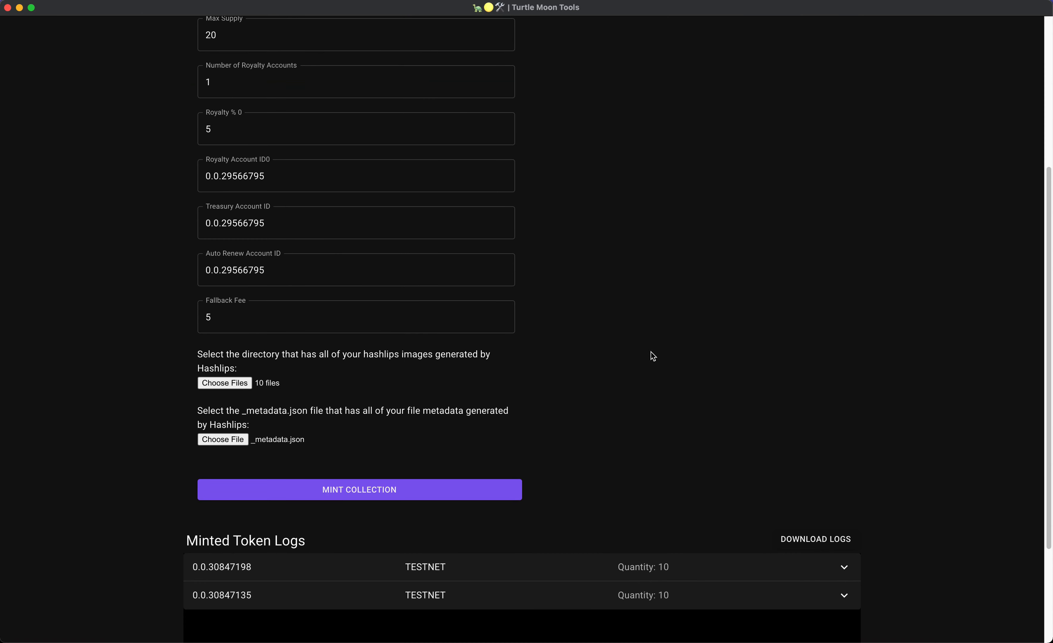
Mint Moon Shells while watching Network uploads in developer tools, yielding token 0.0.30847382.
{"action": "left_click", "coordinate": [344, 490]}
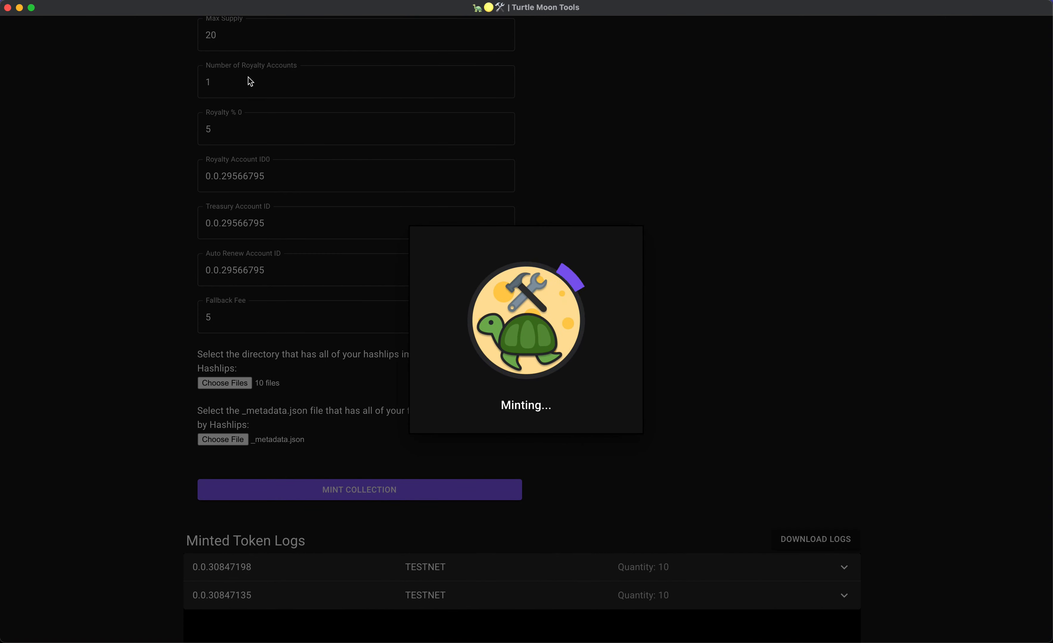
{"action": "left_click", "coordinate": [168, 1]}
{"action": "left_click", "coordinate": [183, 67]}
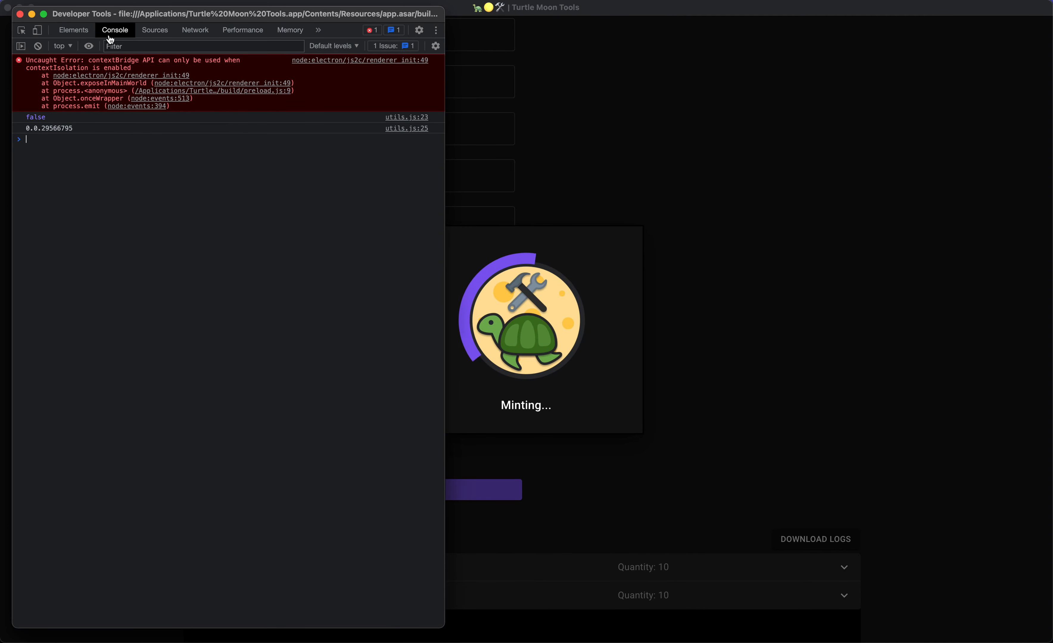
{"action": "left_click", "coordinate": [187, 30]}
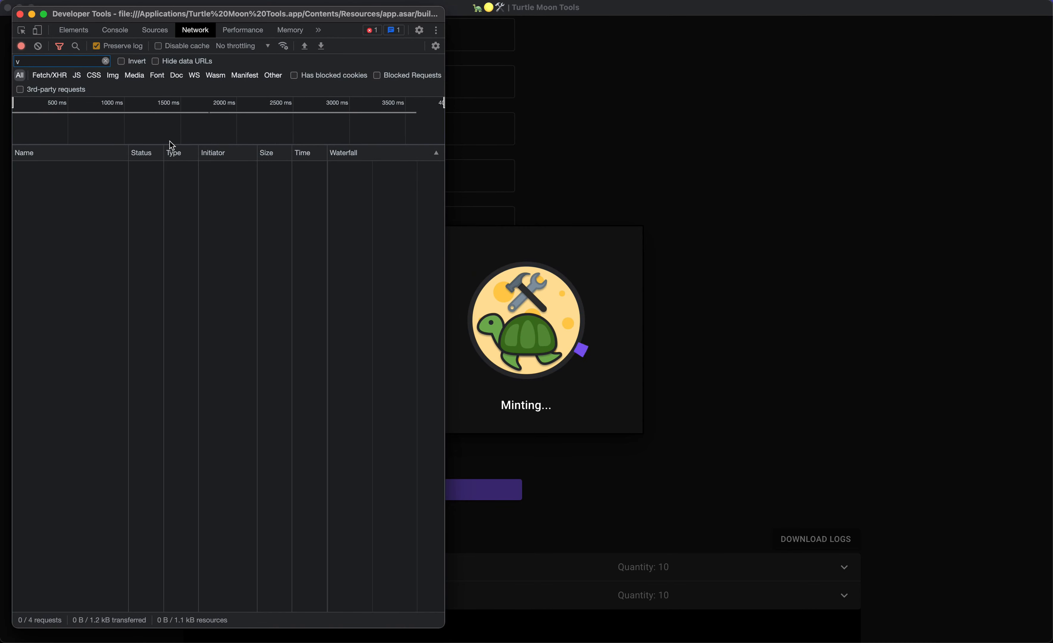
{"action": "key", "text": "BackSpace"}
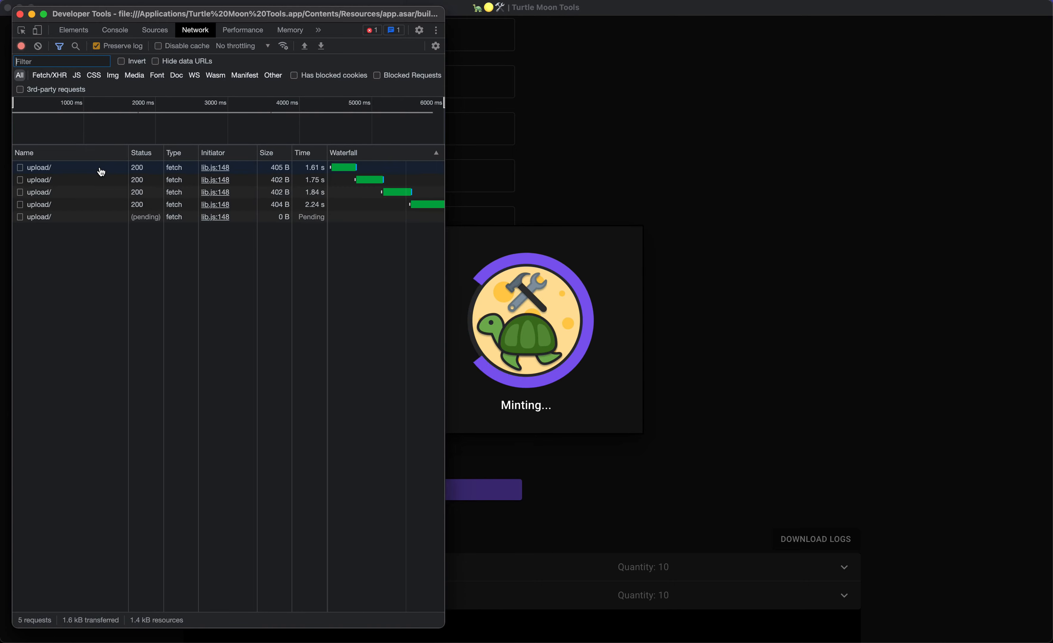
{"action": "left_click", "coordinate": [168, 0]}
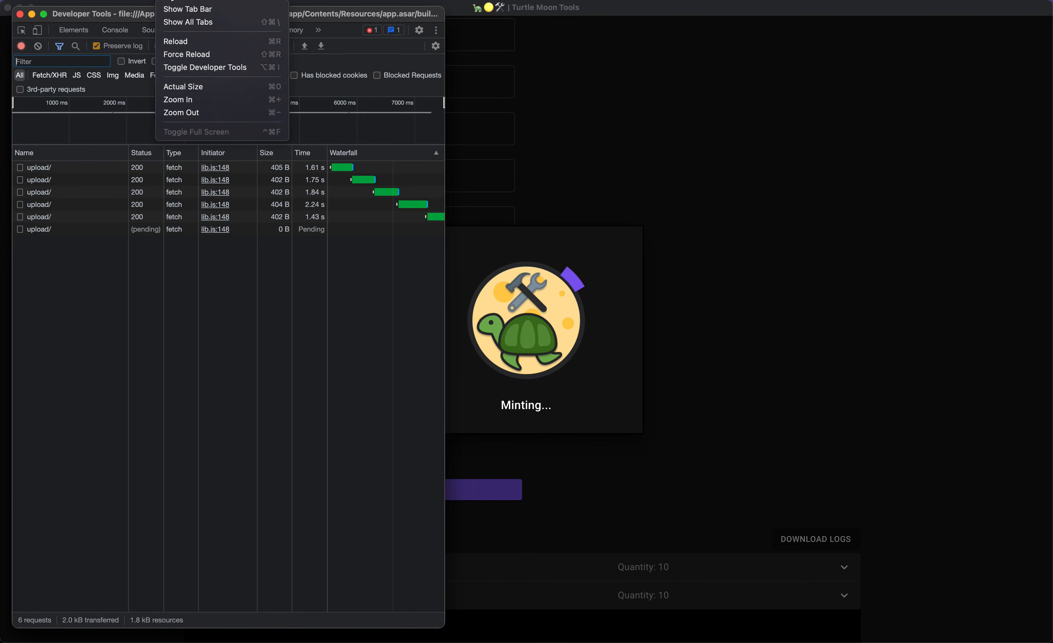
{"action": "left_click", "coordinate": [157, 223]}
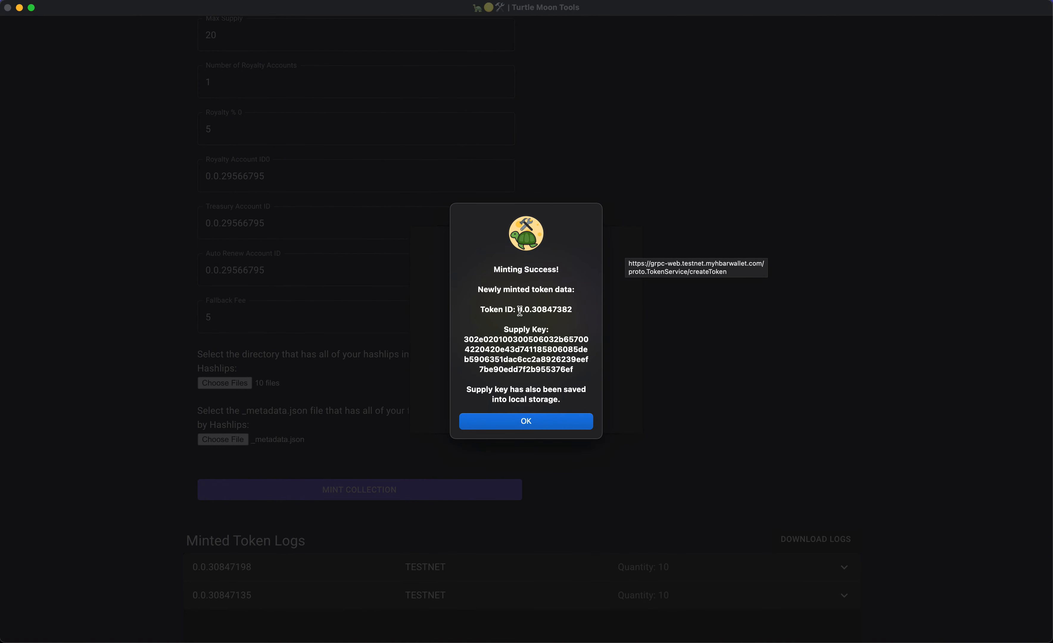
Copy token ID 0.0.30847382 and its supply key, then dismiss the Minting Success message.
{"action": "left_click_drag", "start_coordinate": [519, 310], "coordinate": [570, 311]}
{"action": "key", "text": "super+c"}
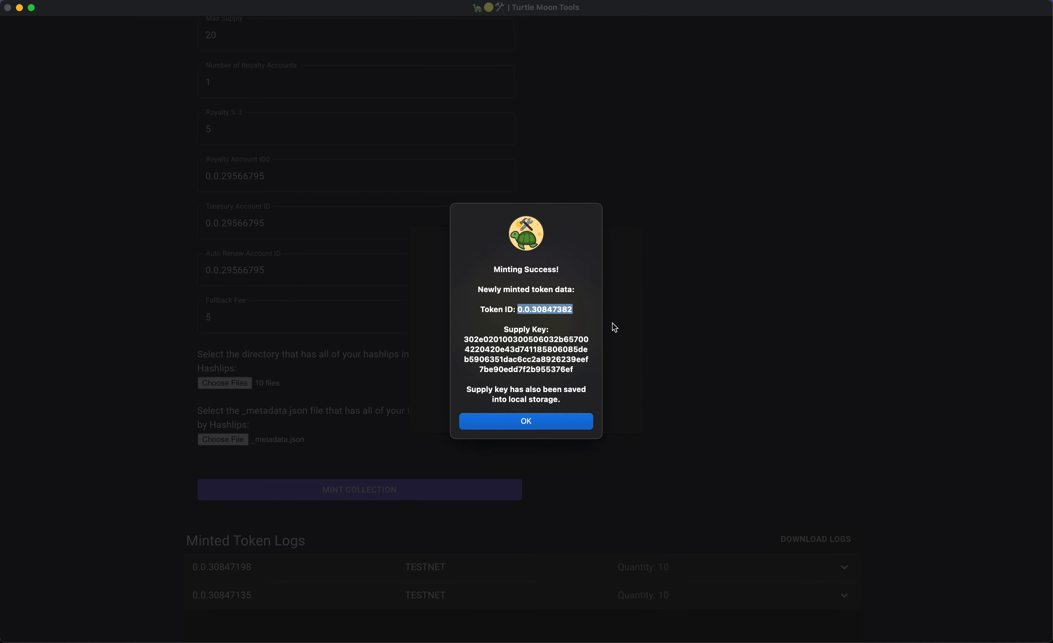
{"action": "key", "text": "super+Tab"}
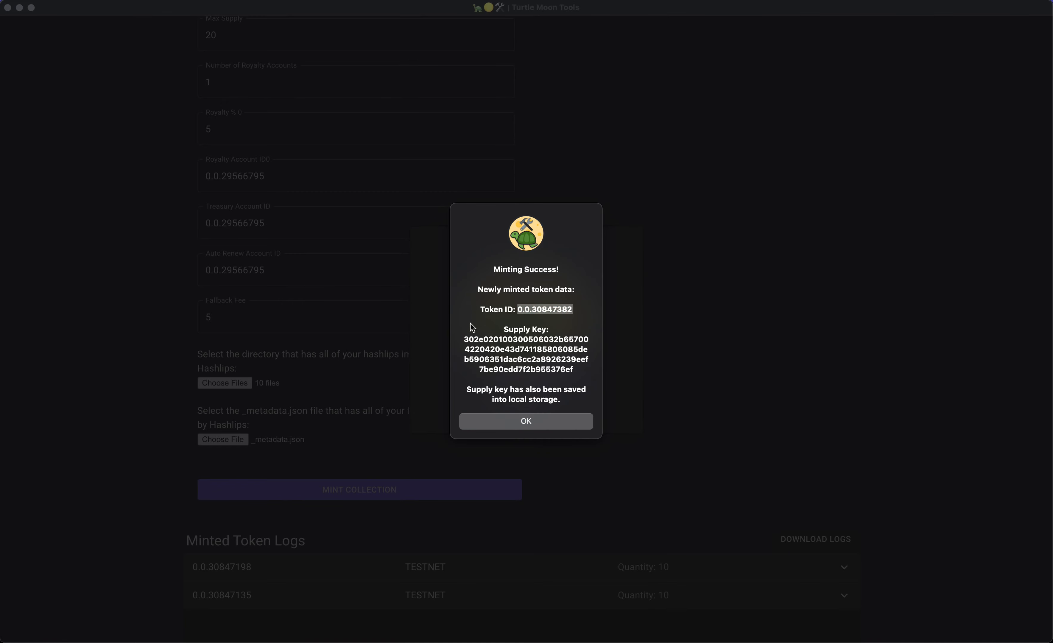
{"action": "key", "text": "super+Tab"}
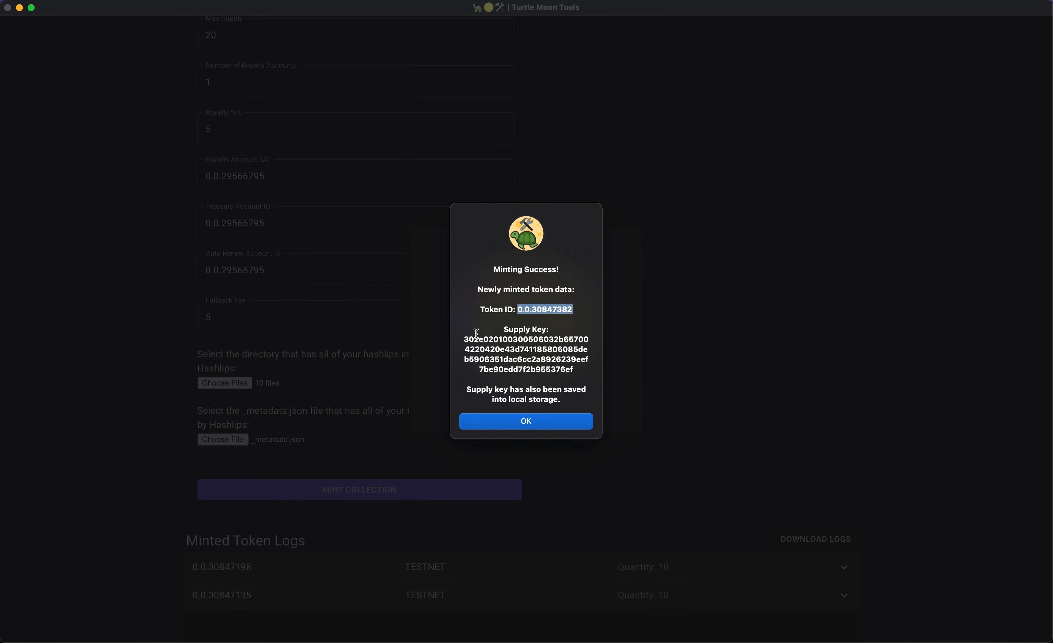
{"action": "left_click_drag", "start_coordinate": [464, 338], "coordinate": [584, 369]}
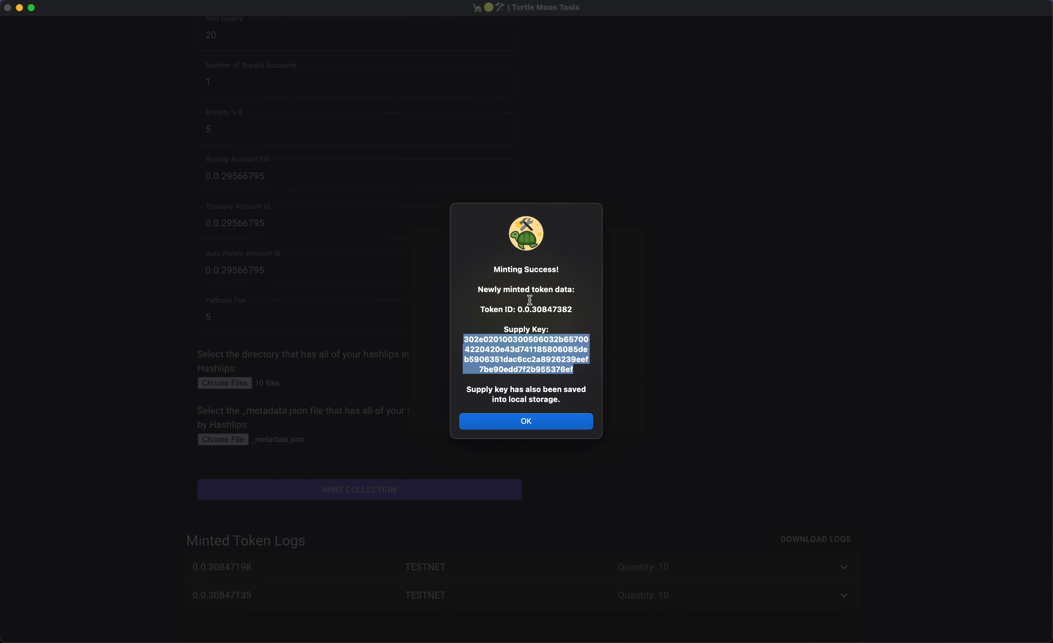
{"action": "left_click", "coordinate": [537, 349]}
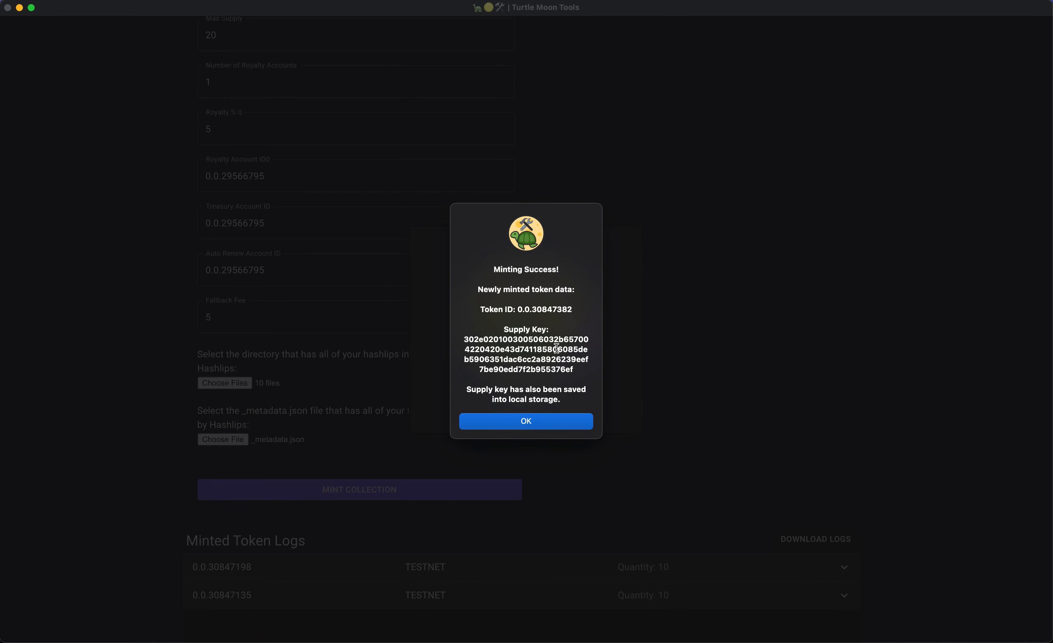
{"action": "left_click", "coordinate": [531, 422]}
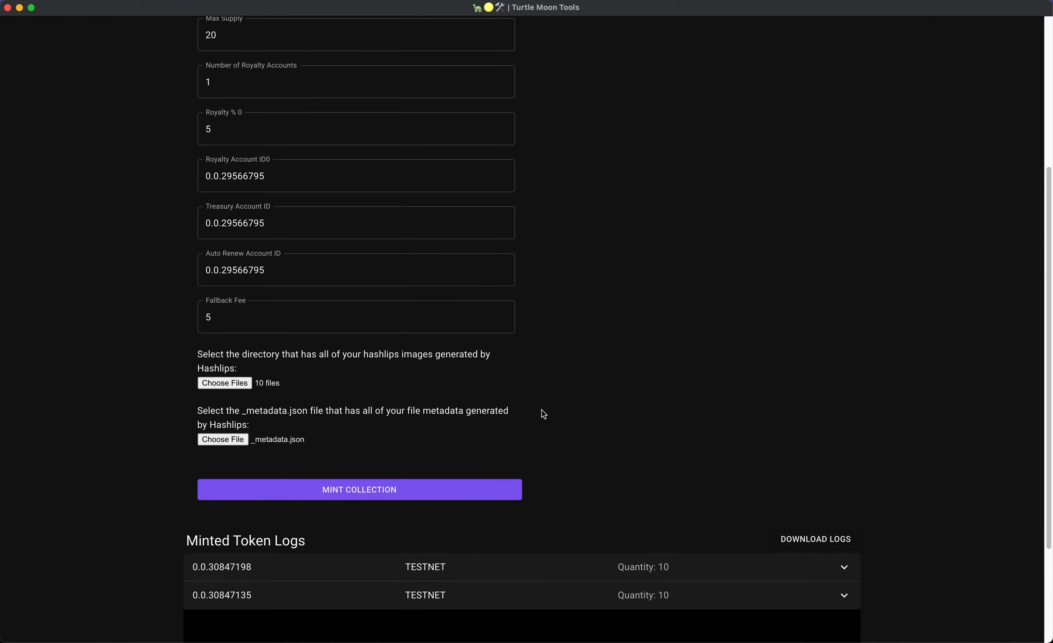
Search the explorer for token 0.0.30847382 and open the Moon Shells token details.
{"action": "key", "text": "super+Tab"}
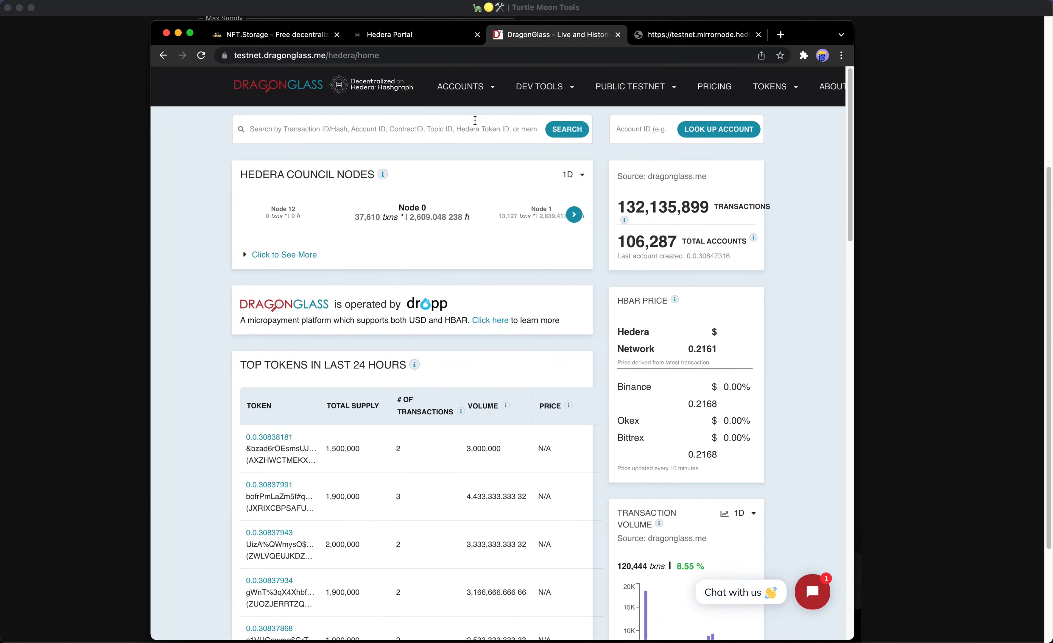
{"action": "left_click", "coordinate": [472, 130]}
{"action": "key", "text": "super+v"}
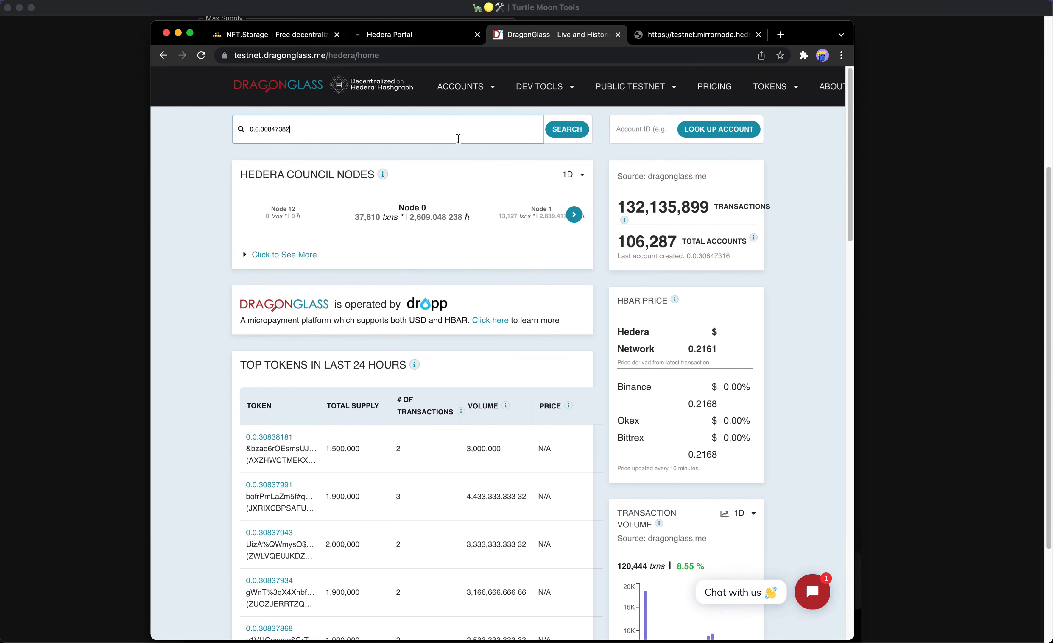
{"action": "left_click", "coordinate": [563, 132]}
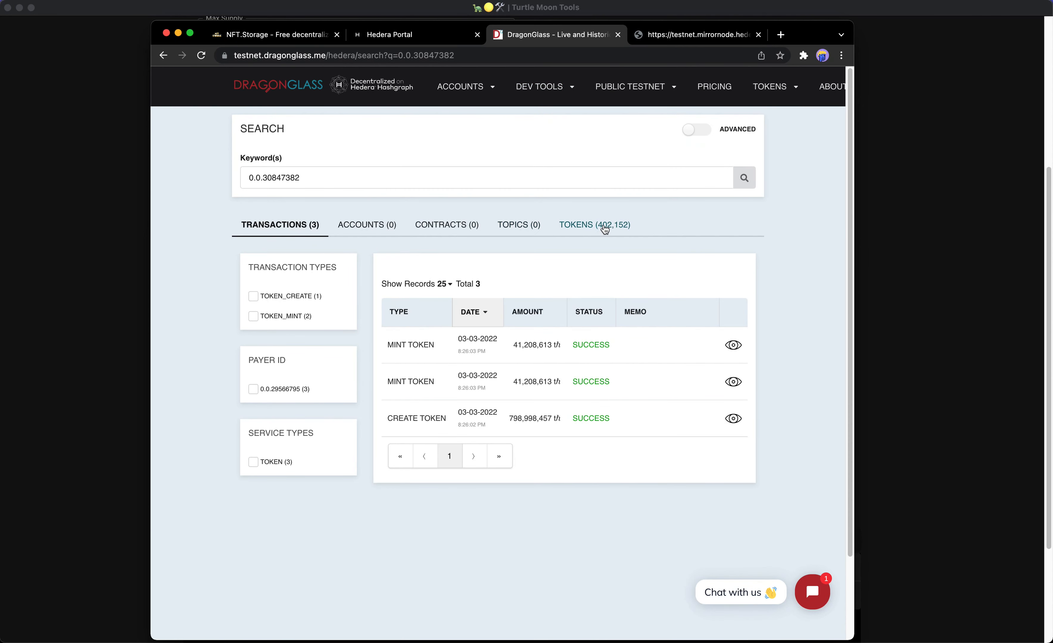
{"action": "left_click", "coordinate": [592, 225]}
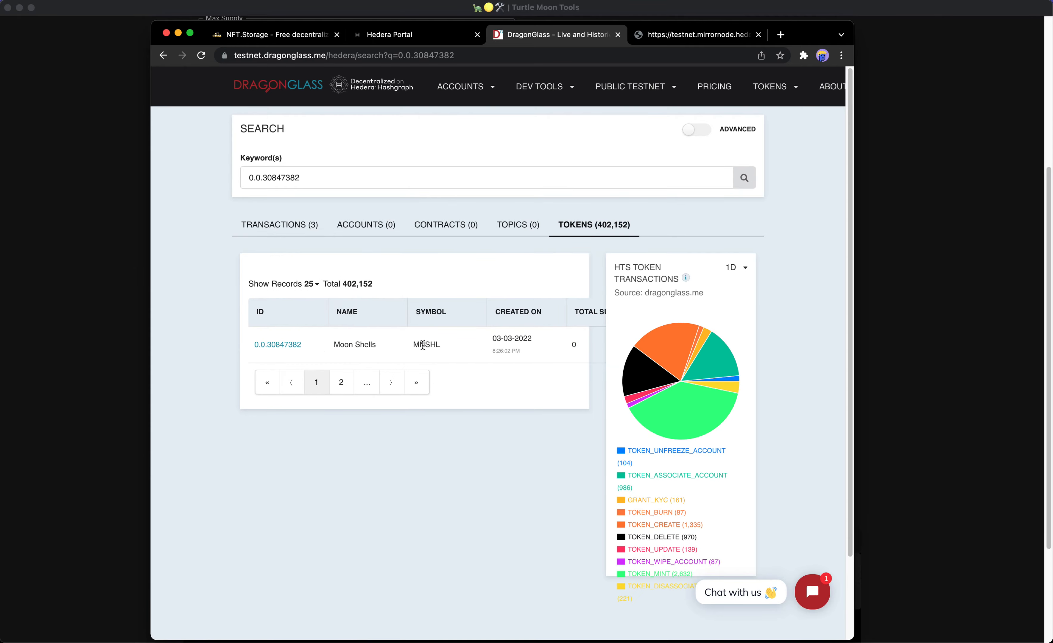
{"action": "left_click", "coordinate": [292, 345]}
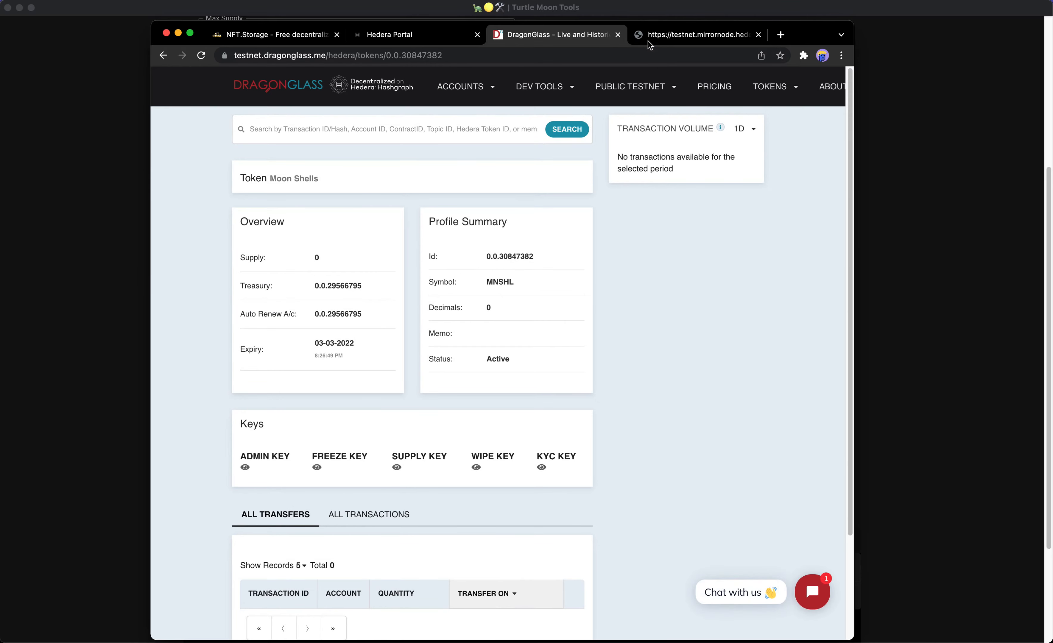
Load the mirror node NFT listing for 0.0.30847382, confirming serials 1–10, then move the browser aside.
{"action": "left_click", "coordinate": [673, 37]}
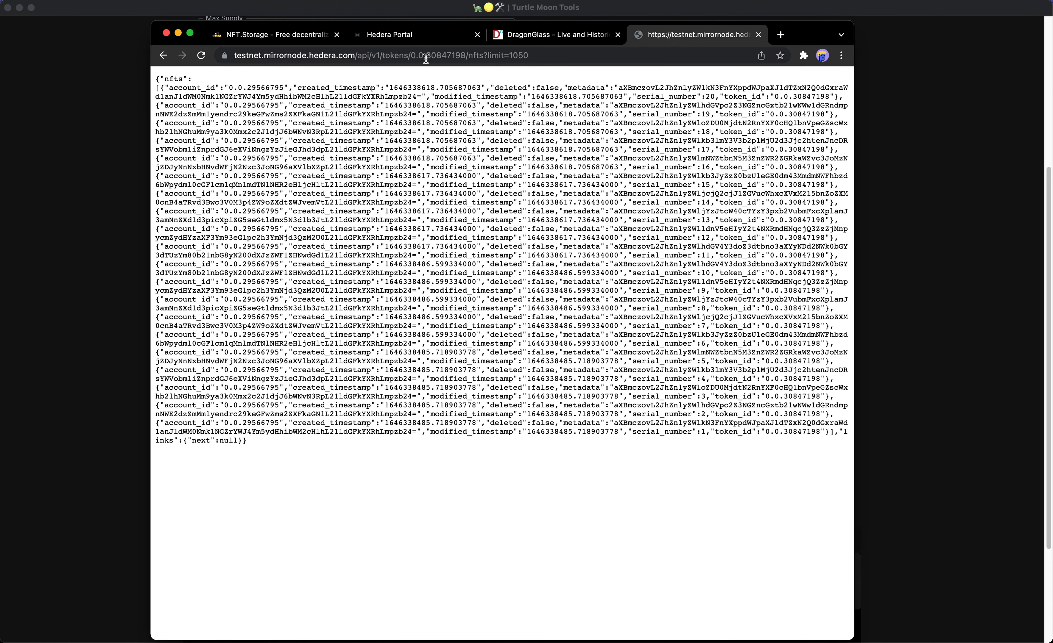
{"action": "left_click_drag", "start_coordinate": [411, 56], "coordinate": [502, 55]}
{"action": "key", "text": "ctrl+v"}
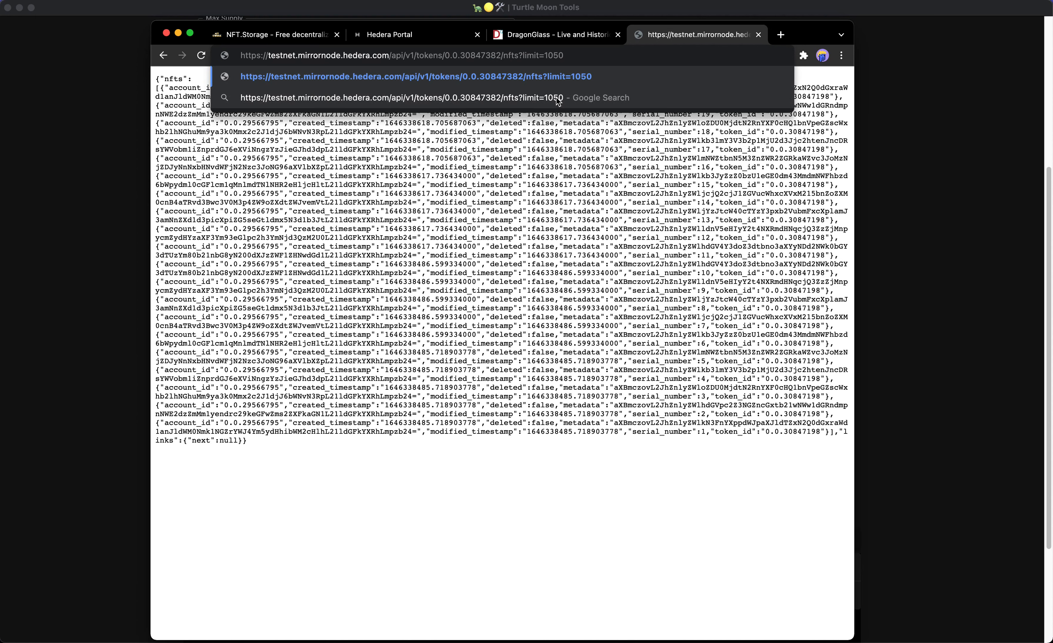
{"action": "key", "text": "Return"}
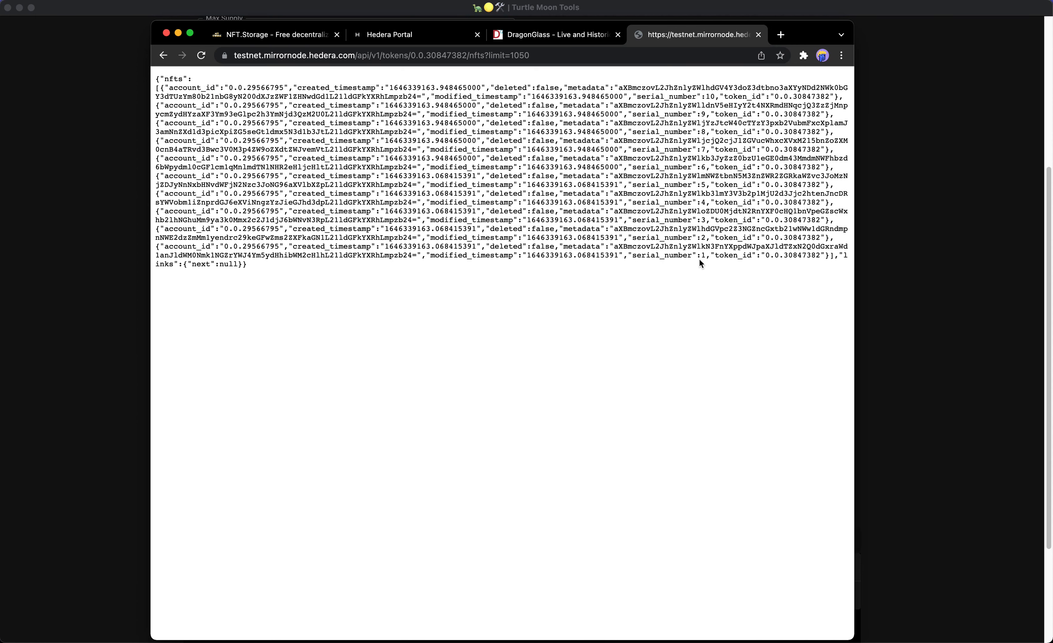
{"action": "left_click_drag", "start_coordinate": [715, 97], "coordinate": [705, 97]}
{"action": "left_click_drag", "start_coordinate": [806, 35], "coordinate": [1052, 48]}
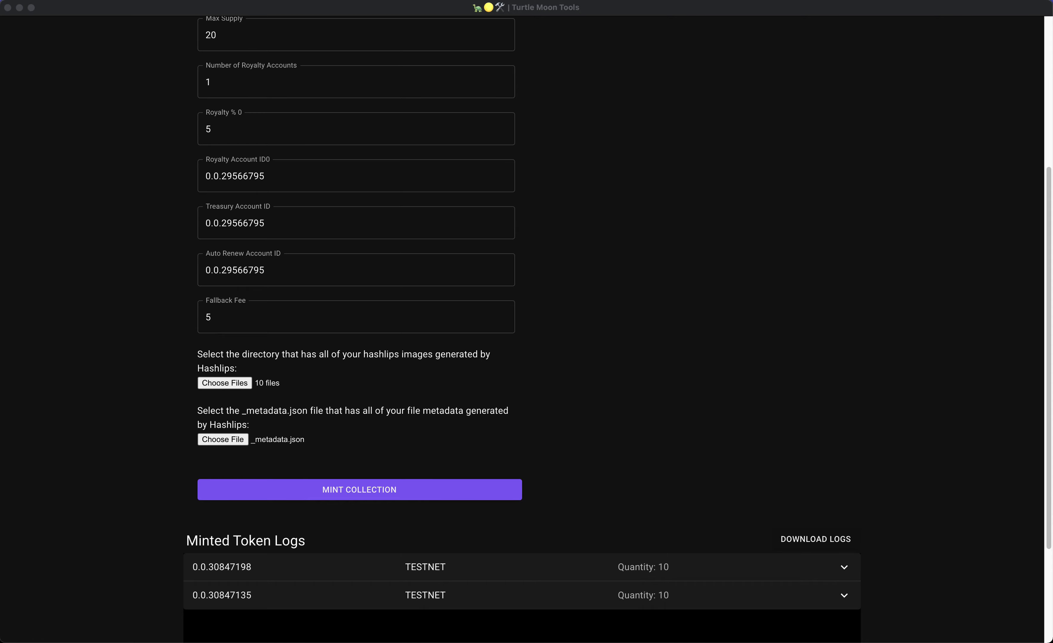
Switch to minting more on an existing token, with Previous Token Id 0.0.30847382.
{"action": "scroll", "coordinate": [741, 159], "scroll_direction": "up", "scroll_amount": 10}
{"action": "left_click", "coordinate": [208, 142]}
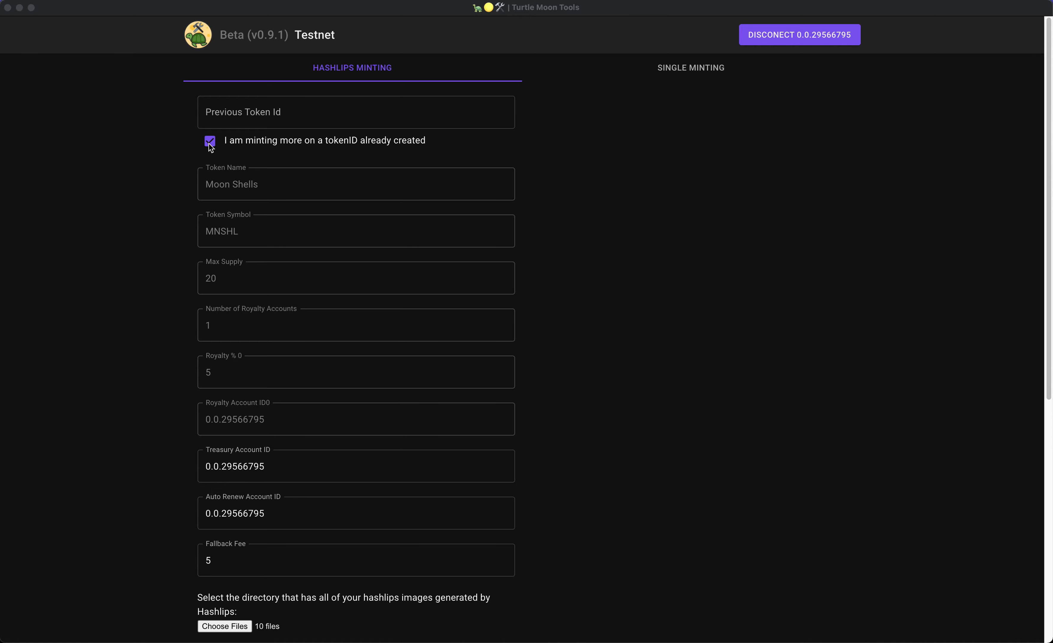
{"action": "left_click", "coordinate": [322, 117]}
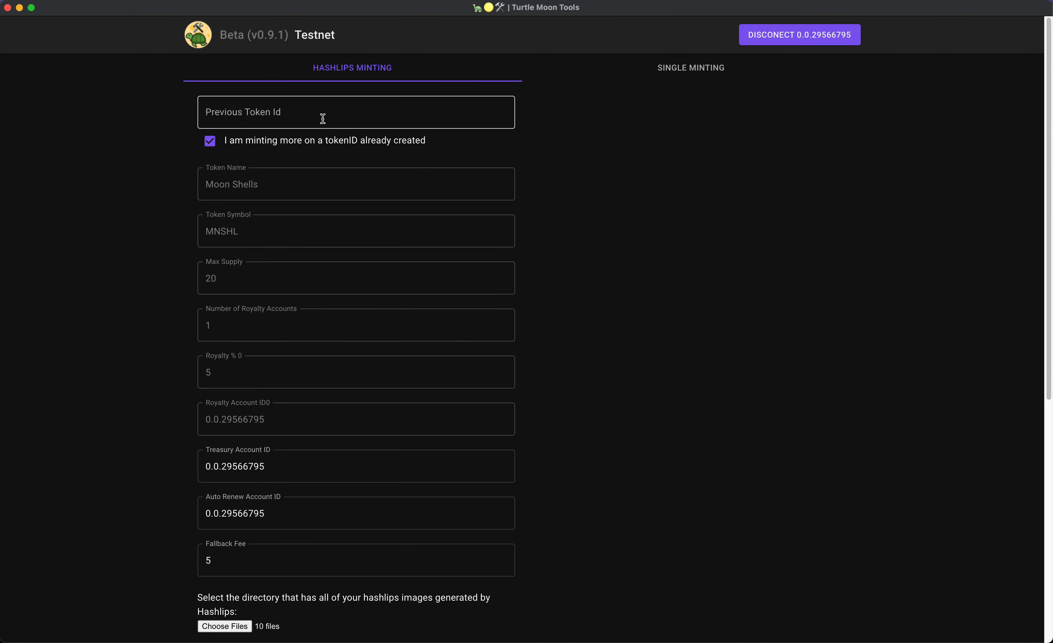
{"action": "key", "text": "super+v"}
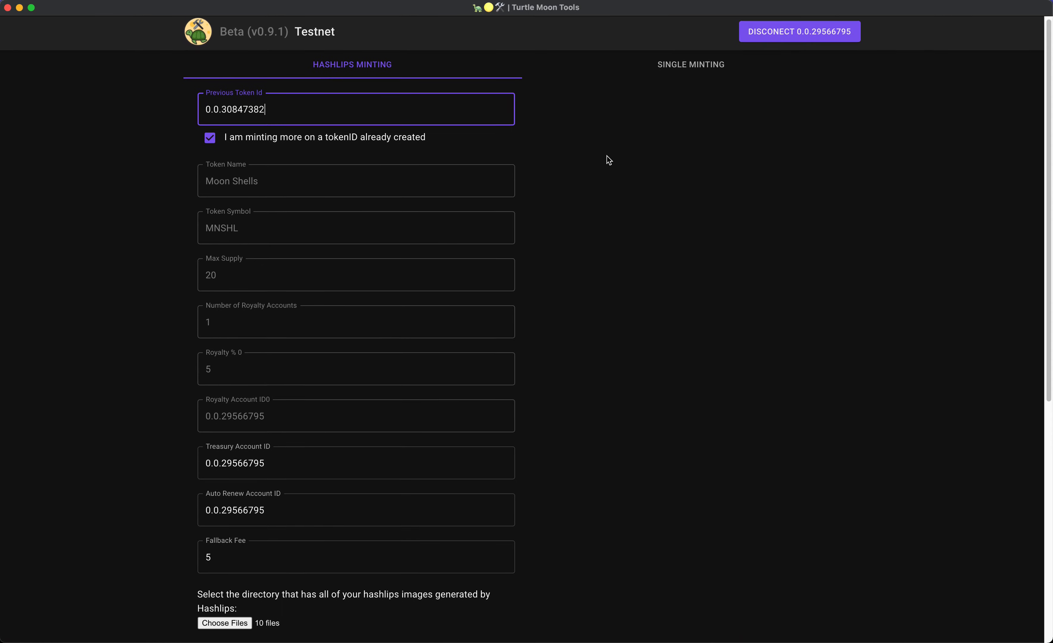
{"action": "scroll", "coordinate": [607, 160], "scroll_direction": "down", "scroll_amount": 6}
Reattach the 10 image files and attempt to mint the collection.
{"action": "left_click", "coordinate": [234, 382]}
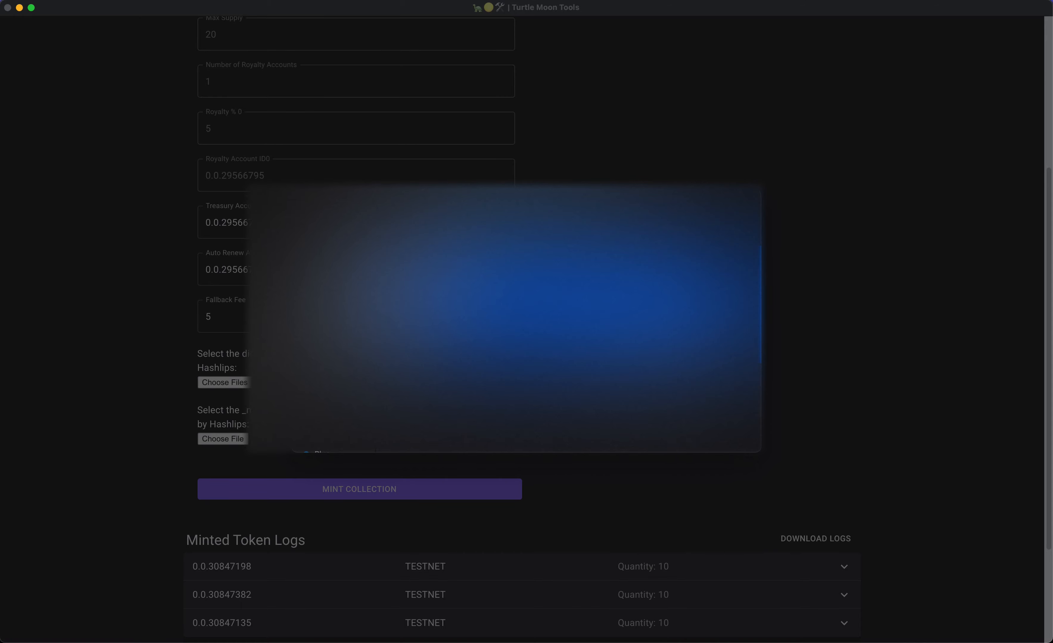
{"action": "left_click", "coordinate": [736, 439]}
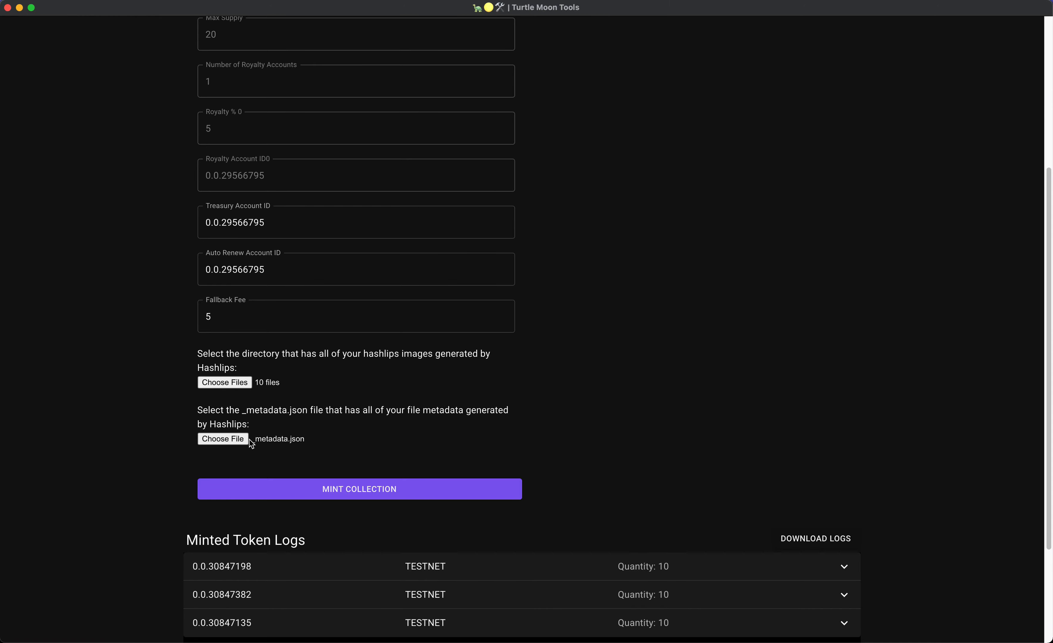
{"action": "scroll", "coordinate": [562, 389], "scroll_direction": "down", "scroll_amount": 1}
{"action": "left_click", "coordinate": [442, 469]}
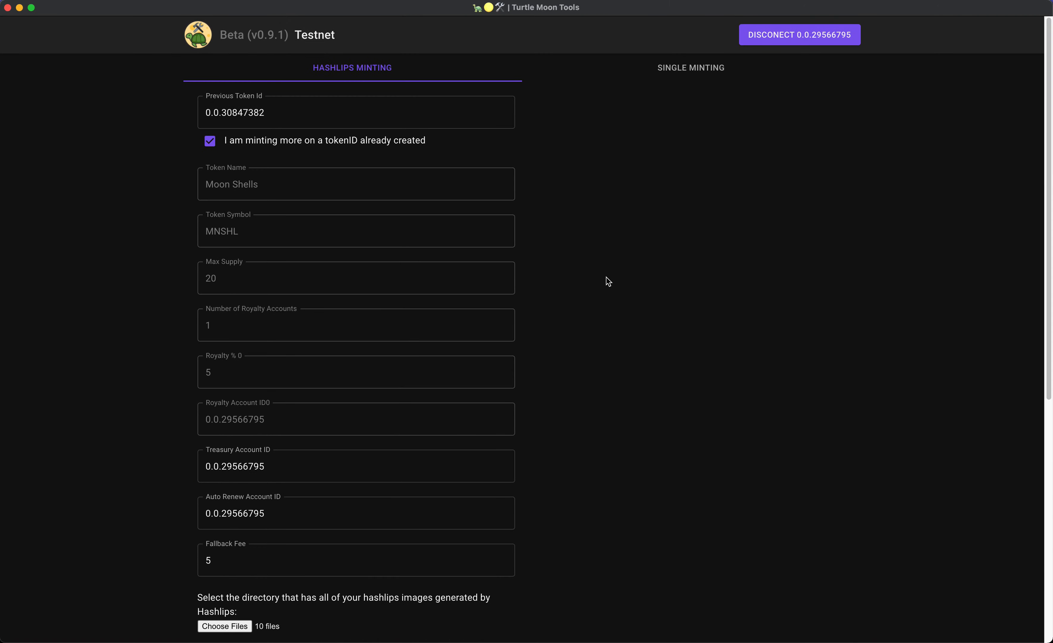
{"action": "scroll", "coordinate": [605, 287], "scroll_direction": "down", "scroll_amount": 5}
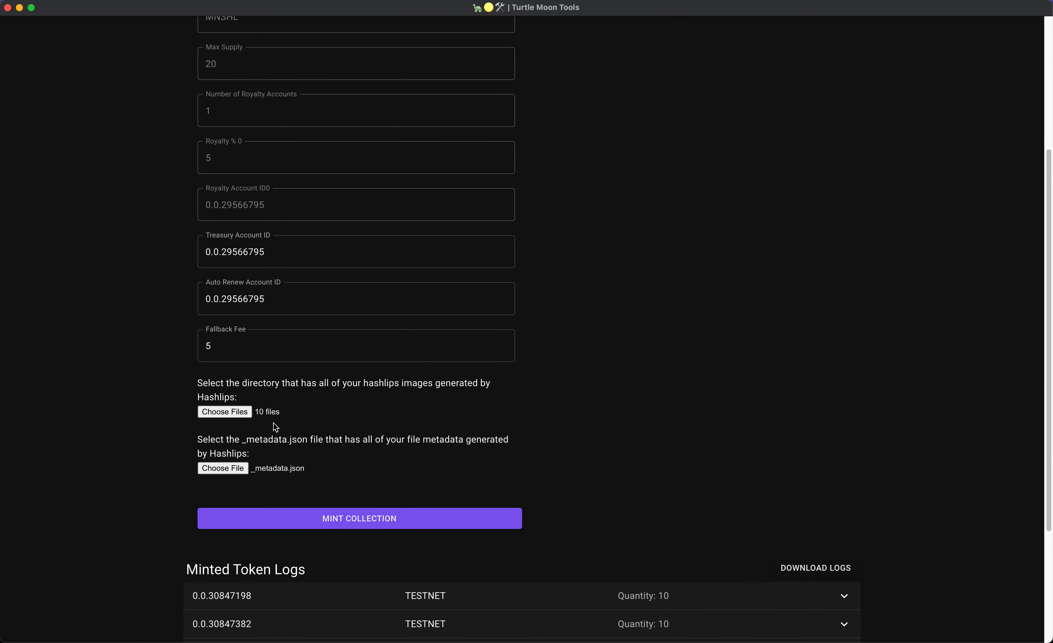
Start minting the ten additional NFTs with developer tools open to watch requests.
{"action": "scroll", "coordinate": [394, 189], "scroll_direction": "up", "scroll_amount": 5}
{"action": "scroll", "coordinate": [648, 233], "scroll_direction": "down", "scroll_amount": 9}
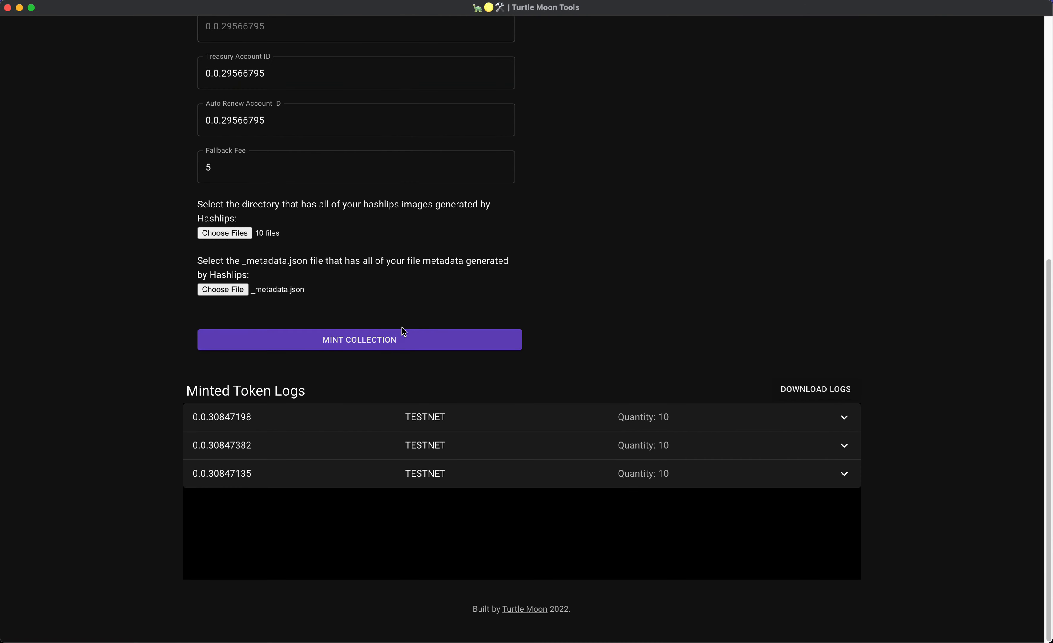
{"action": "left_click", "coordinate": [401, 341]}
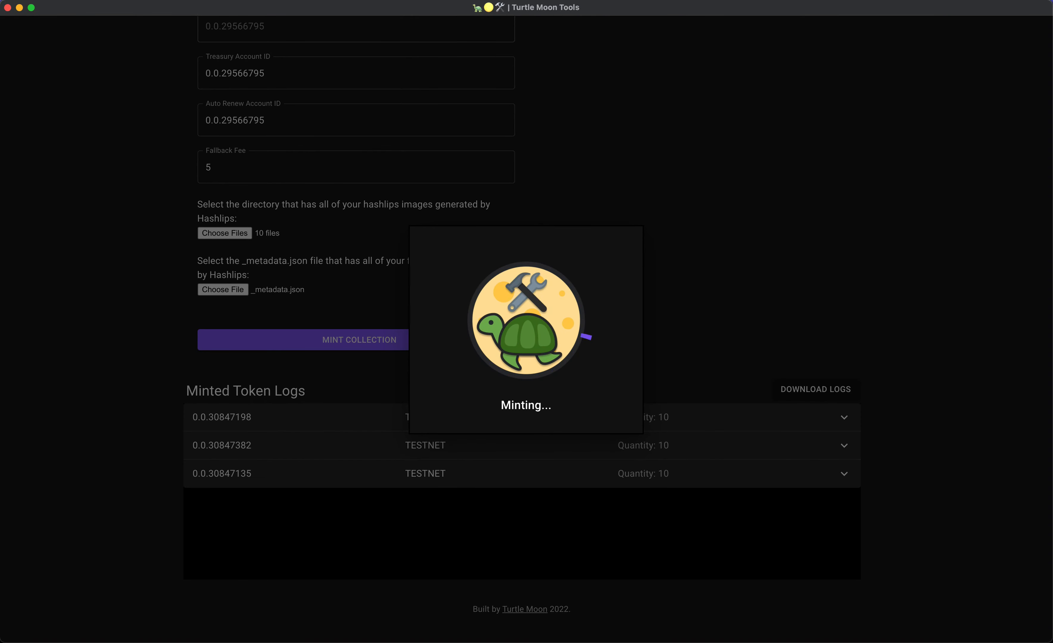
{"action": "left_click", "coordinate": [173, 1]}
{"action": "left_click", "coordinate": [191, 66]}
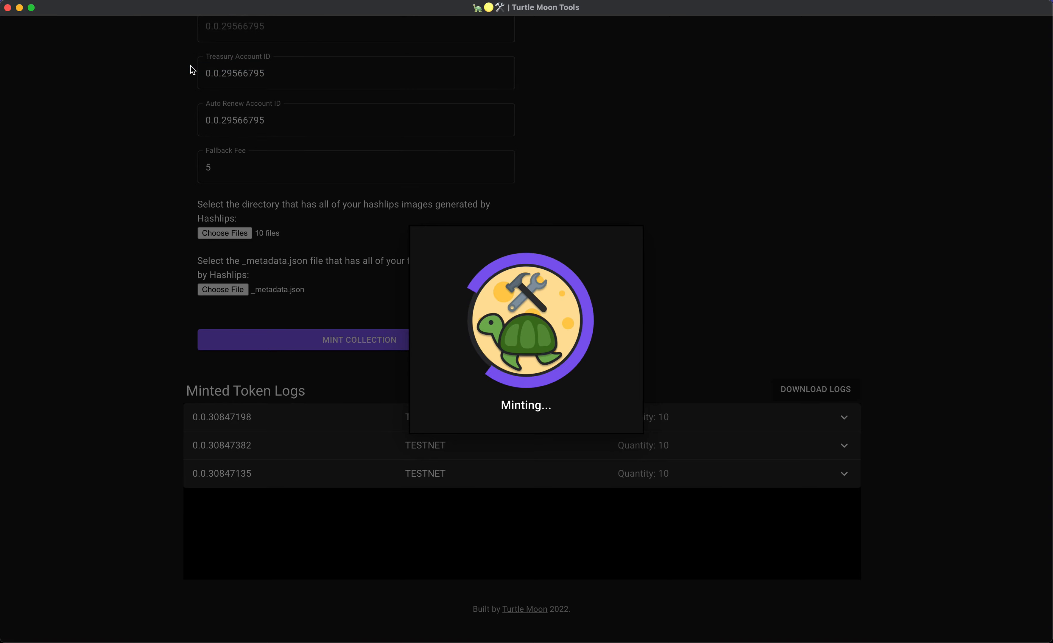
{"action": "left_click", "coordinate": [173, 1]}
{"action": "left_click", "coordinate": [186, 68]}
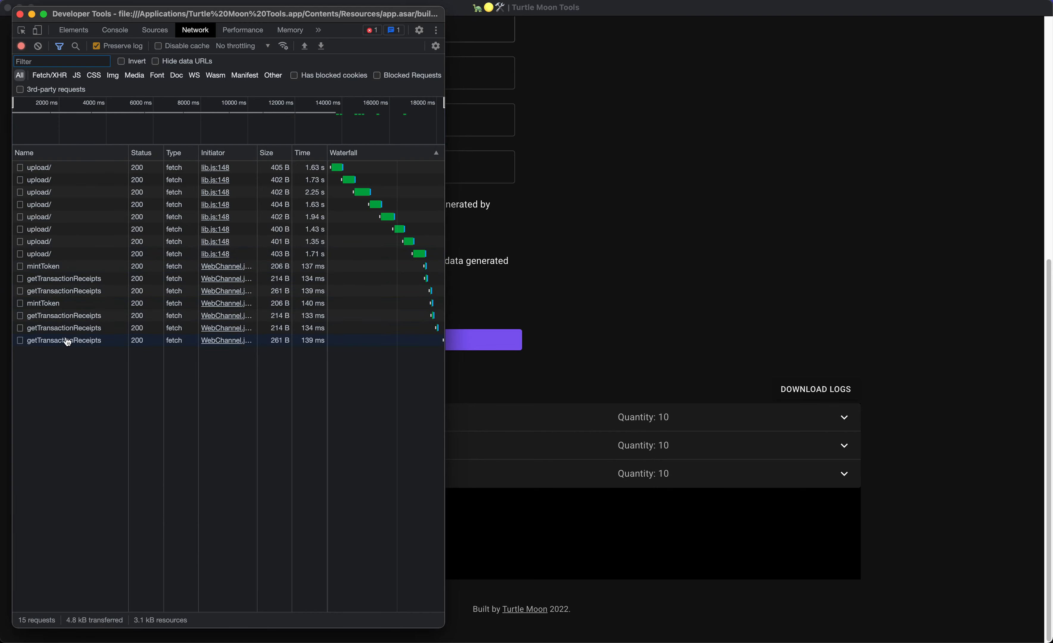
Confirm serials 11–20 for token 0.0.30847382 in the console log, then return to the form.
{"action": "left_click", "coordinate": [116, 35]}
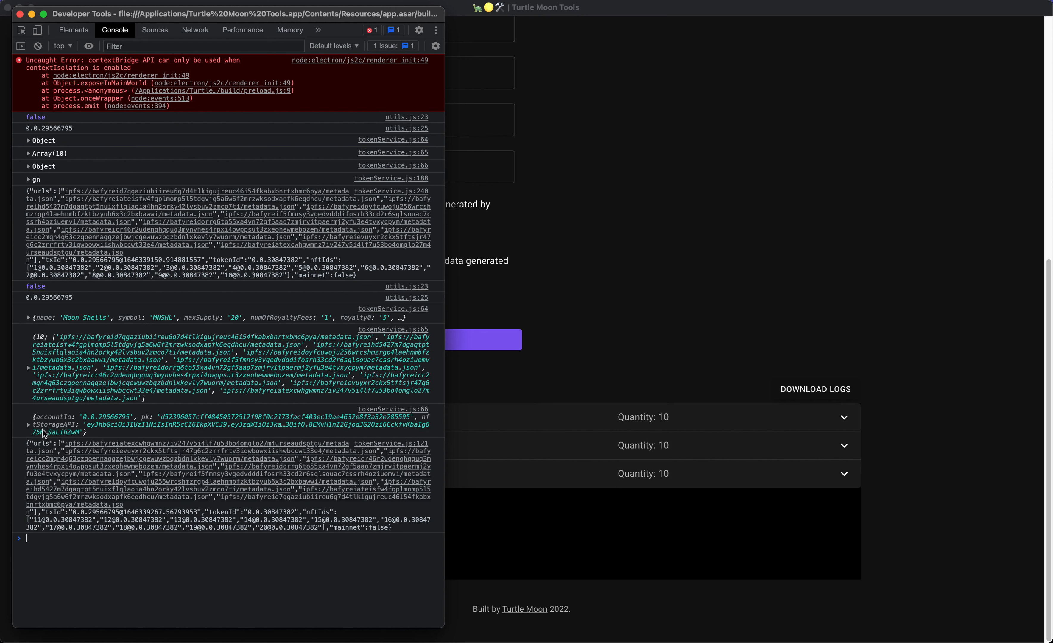
{"action": "left_click", "coordinate": [37, 444]}
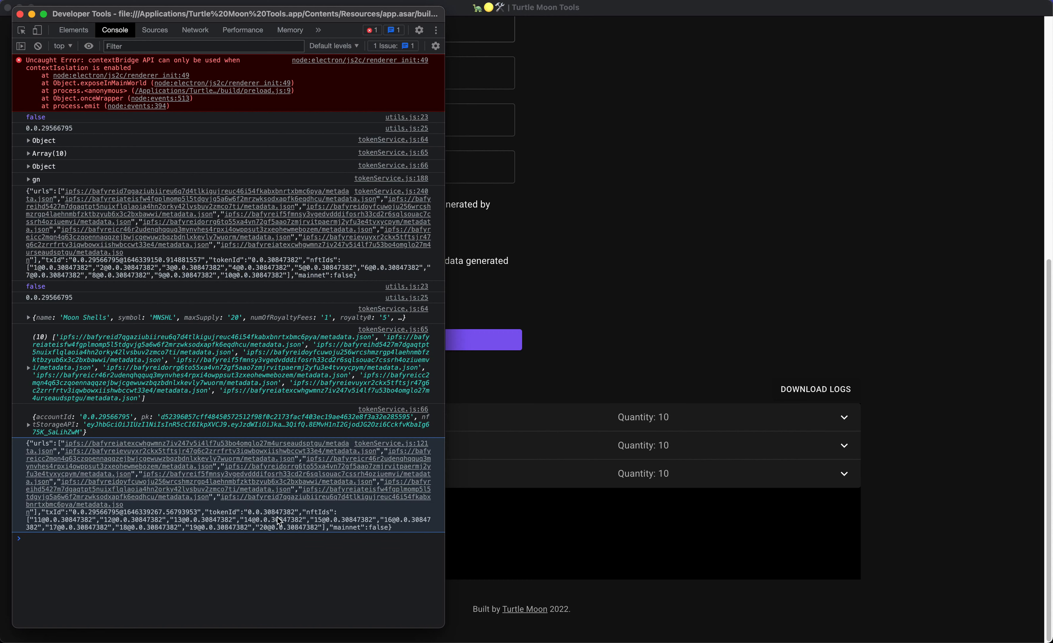
{"action": "left_click", "coordinate": [732, 221]}
{"action": "scroll", "coordinate": [732, 223], "scroll_direction": "up", "scroll_amount": 15}
{"action": "left_click", "coordinate": [278, 112]}
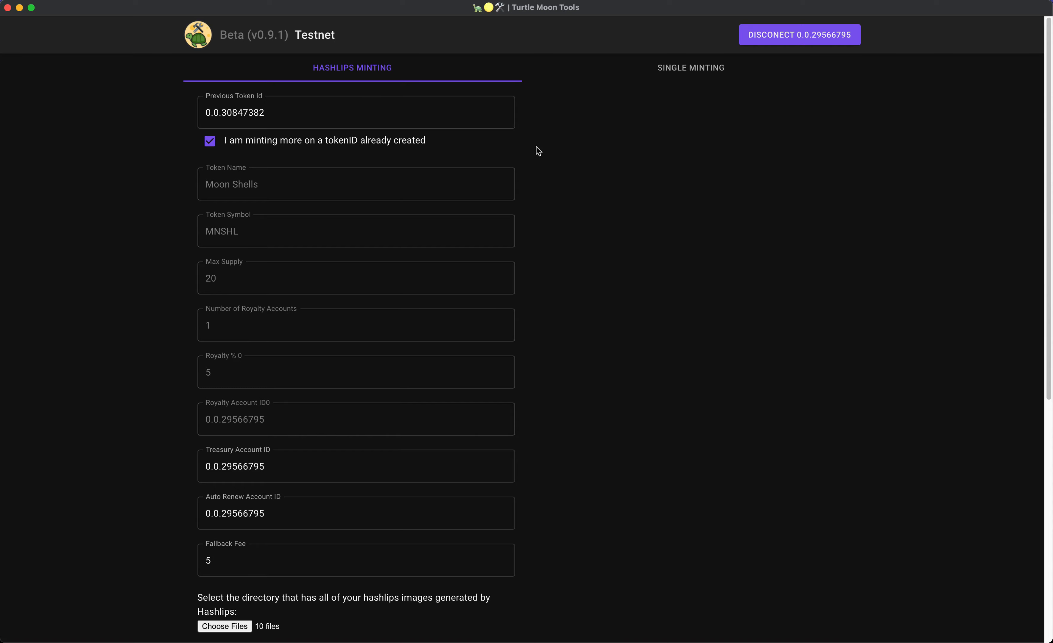
Switch to Single Minting and upload the green bottle image as the NFT artwork.
{"action": "left_click", "coordinate": [758, 79]}
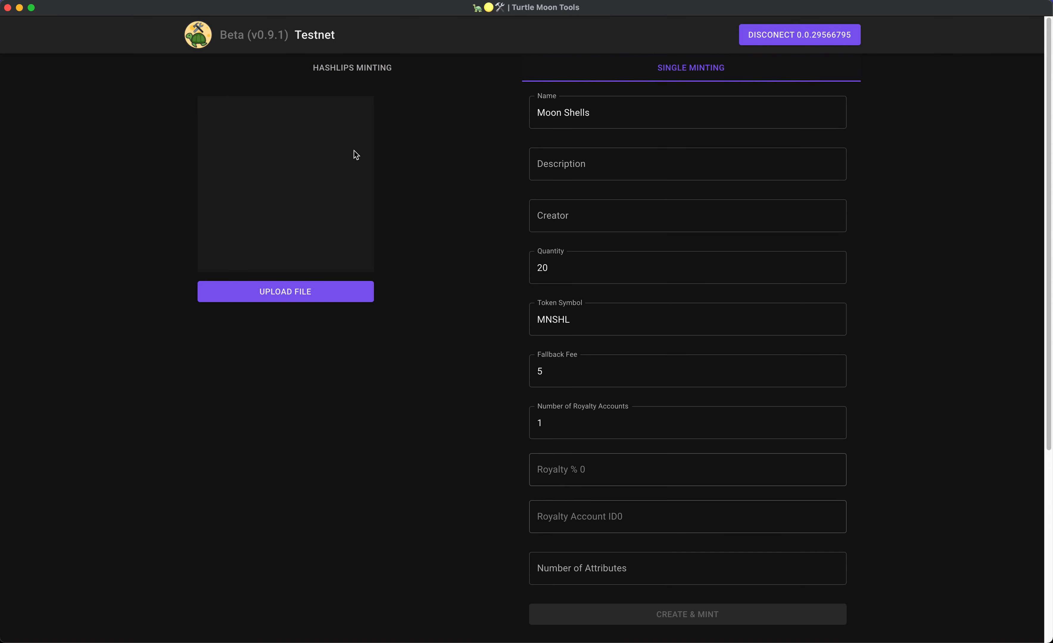
{"action": "left_click", "coordinate": [271, 304]}
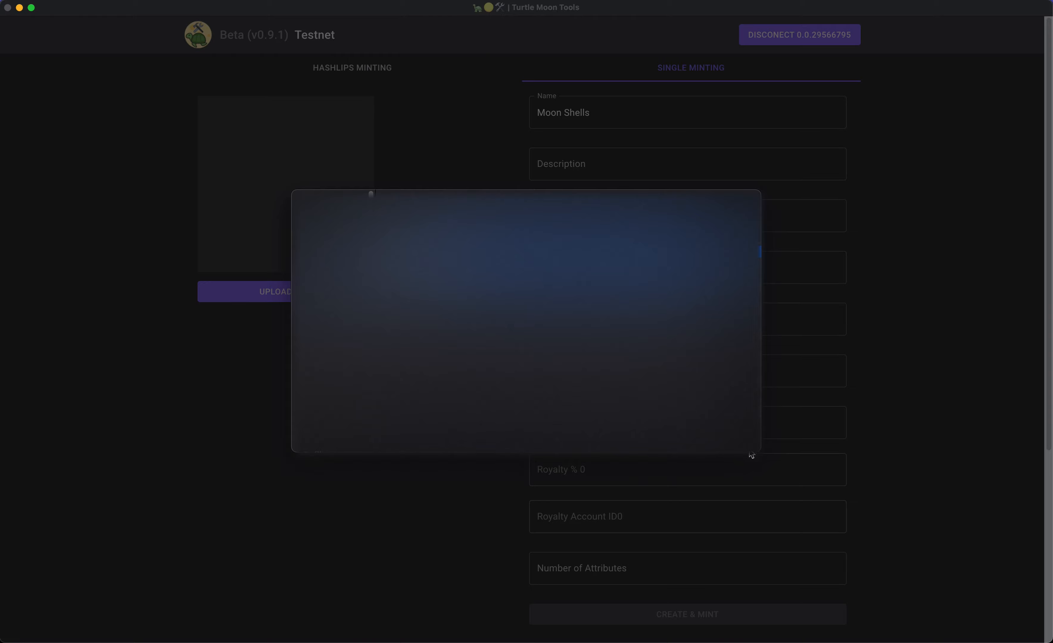
{"action": "left_click", "coordinate": [726, 438]}
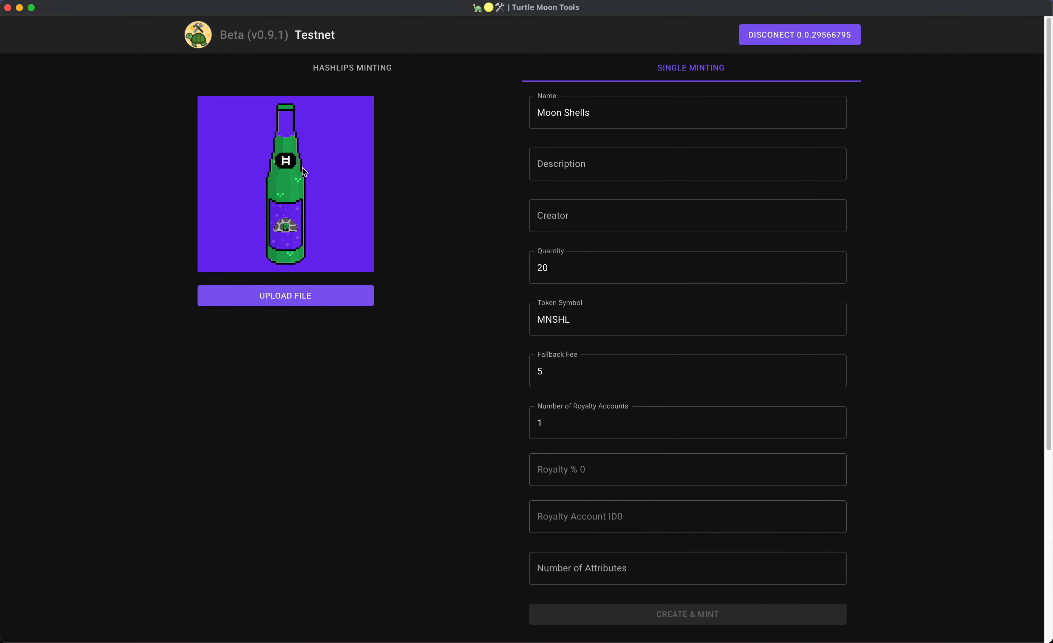
Rename the NFT to Turtle Dew, describe it as 'Leemonade awesome NFT', and enter the creator name.
{"action": "triple_click", "coordinate": [625, 116]}
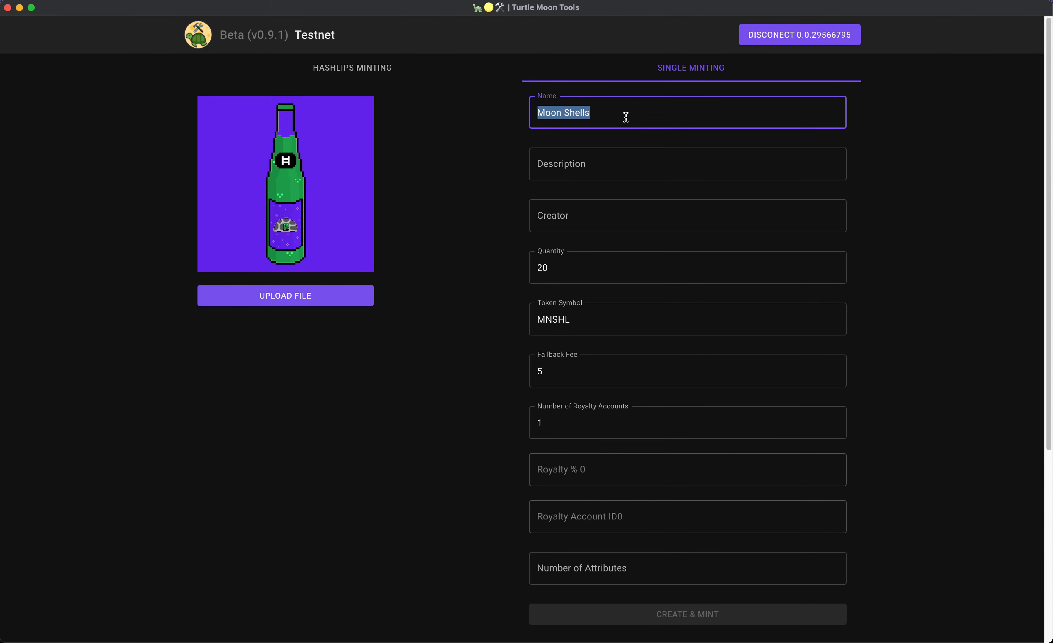
{"action": "type", "text": "Turtle Dew"}
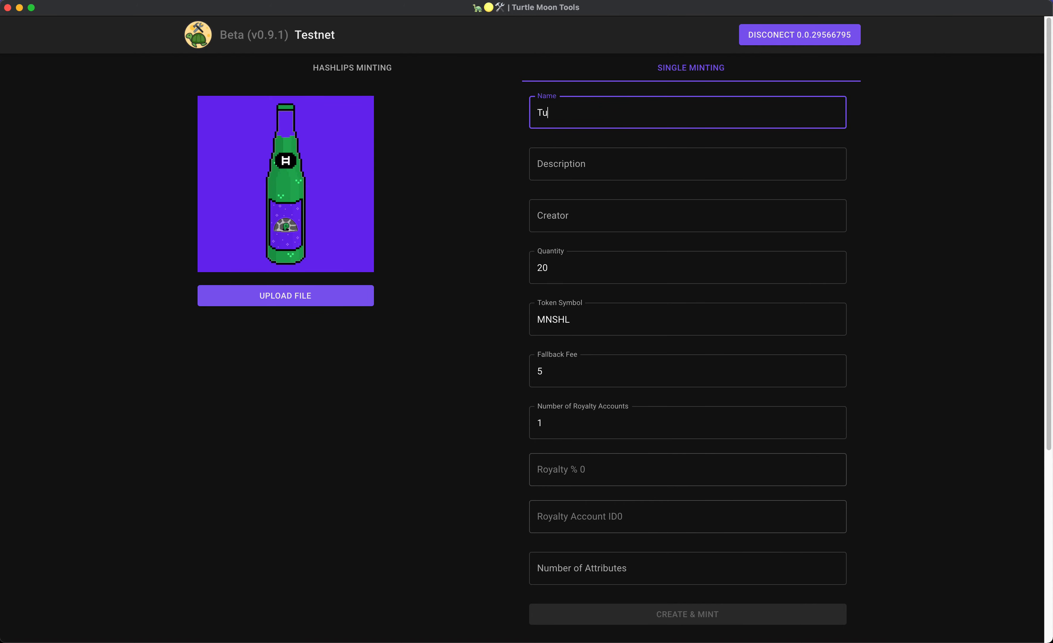
{"action": "left_click", "coordinate": [622, 152]}
{"action": "type", "text": "Leemo"}
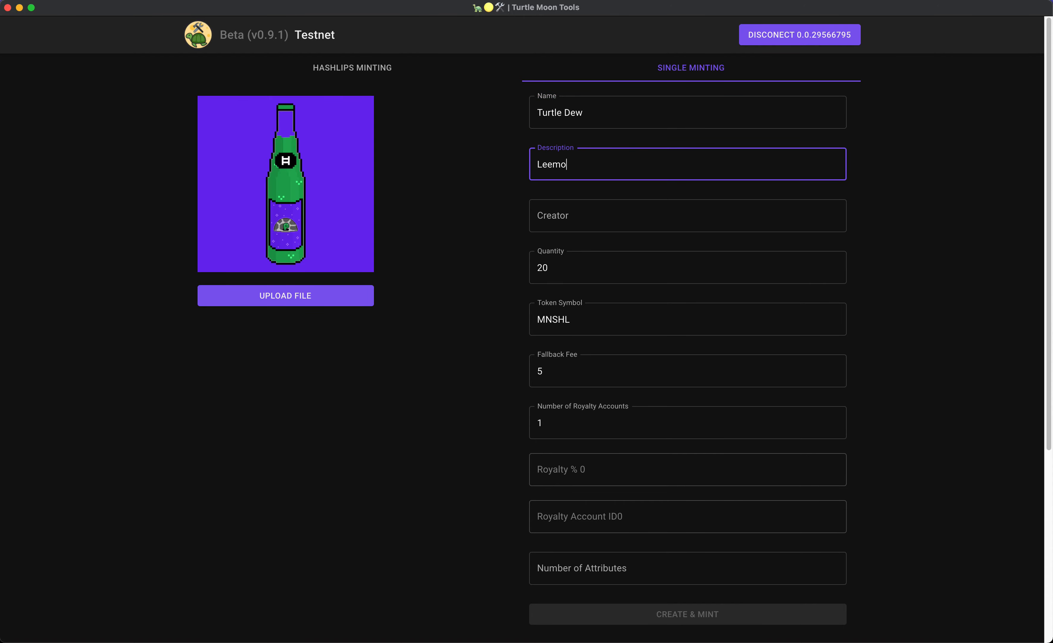
{"action": "type", "text": "nade awesome NFT"}
{"action": "left_click", "coordinate": [645, 220]}
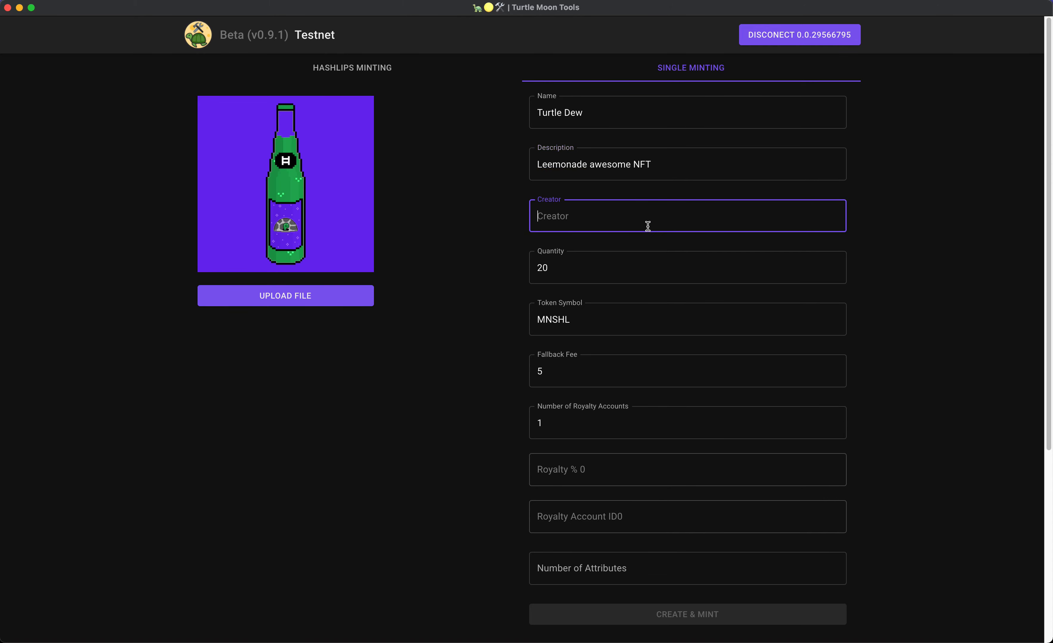
{"action": "type", "text": "Leemona"}
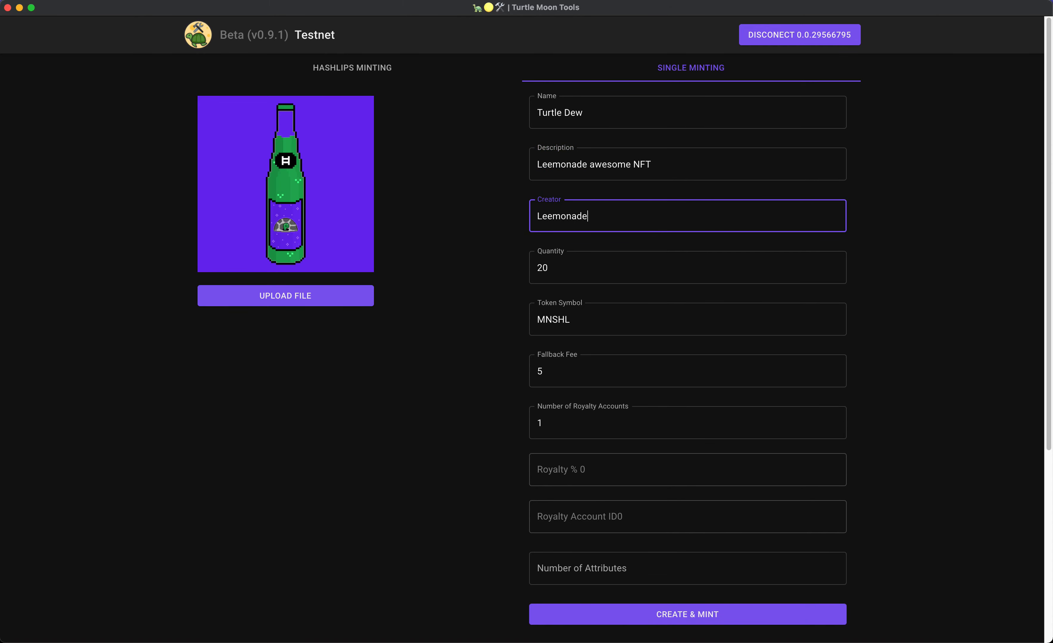
{"action": "type", "text": "de"}
Replace the token symbol MNSHL with TD.
{"action": "left_click", "coordinate": [611, 272]}
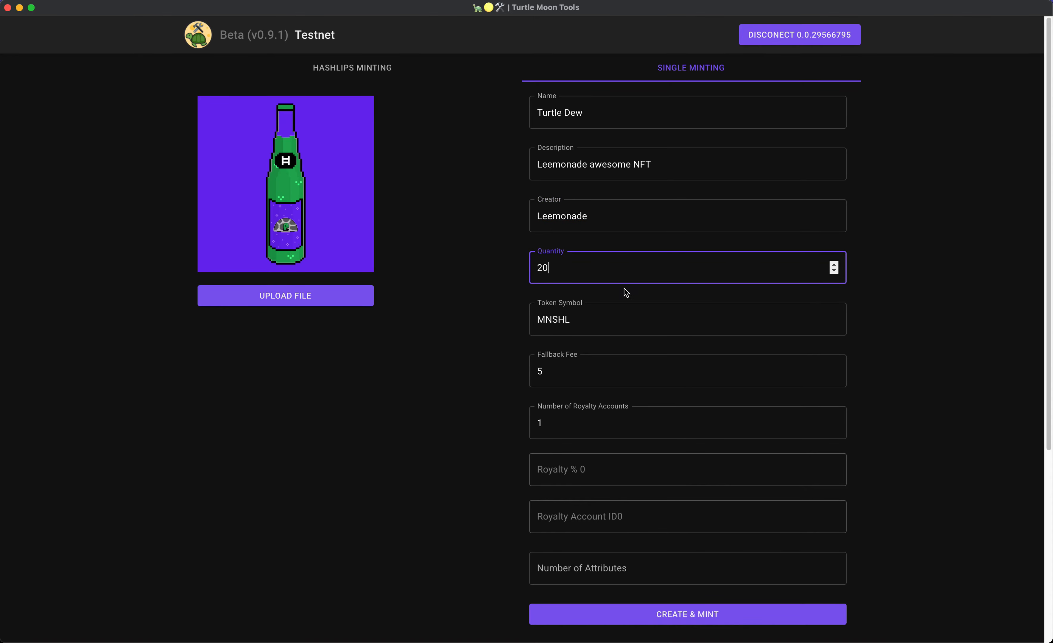
{"action": "key", "text": "Tab"}
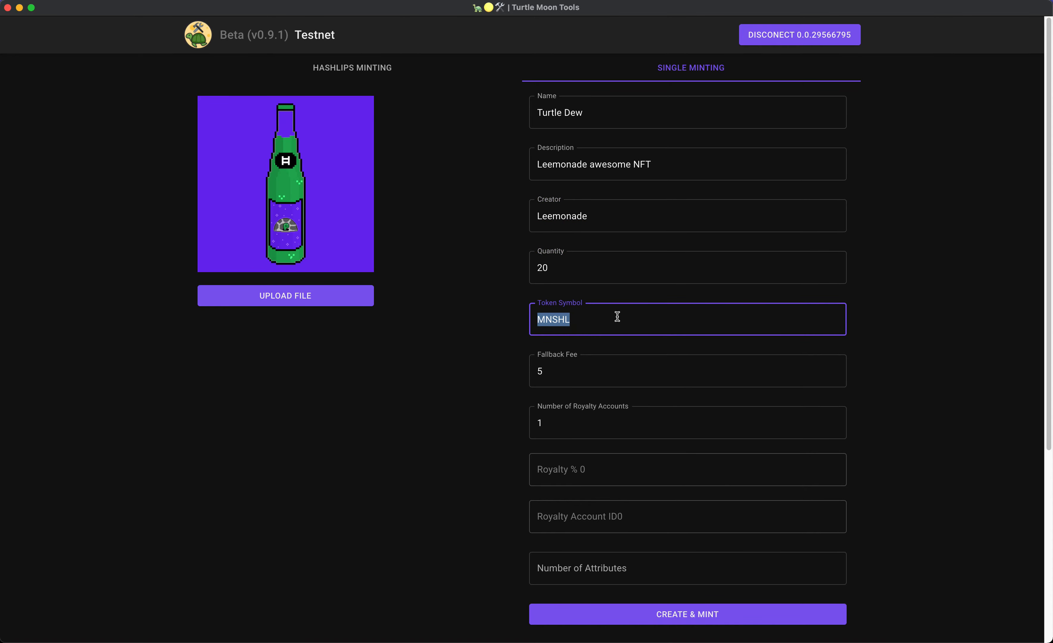
{"action": "type", "text": "TD"}
Change the fallback fee from 5 to 100.
{"action": "left_click", "coordinate": [593, 364]}
{"action": "scroll", "coordinate": [606, 365], "scroll_direction": "down", "scroll_amount": 1}
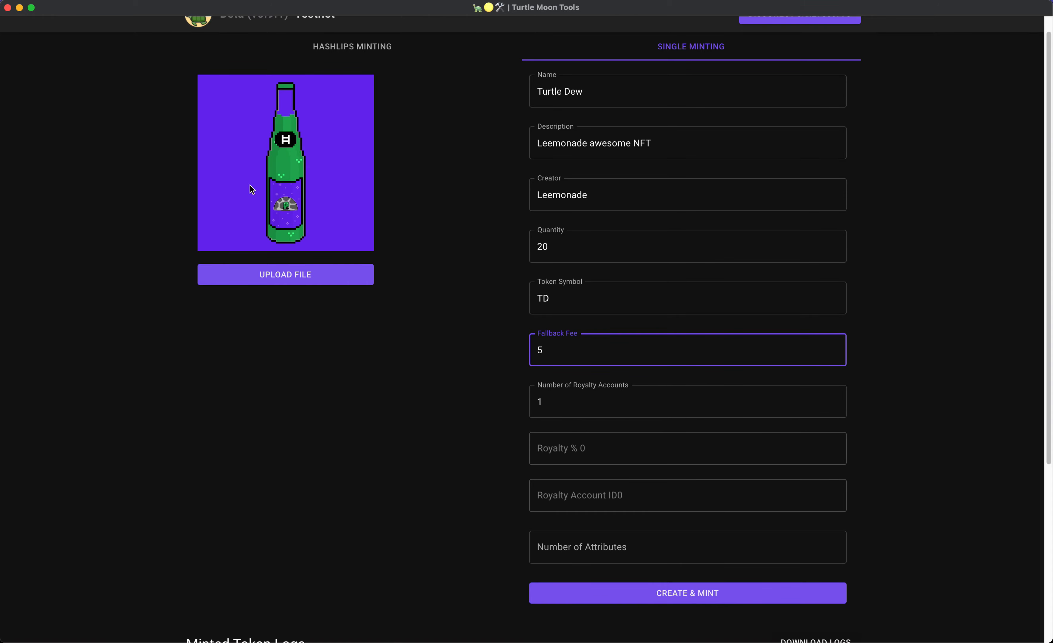
{"action": "scroll", "coordinate": [631, 277], "scroll_direction": "down", "scroll_amount": 3}
{"action": "left_click", "coordinate": [607, 297]}
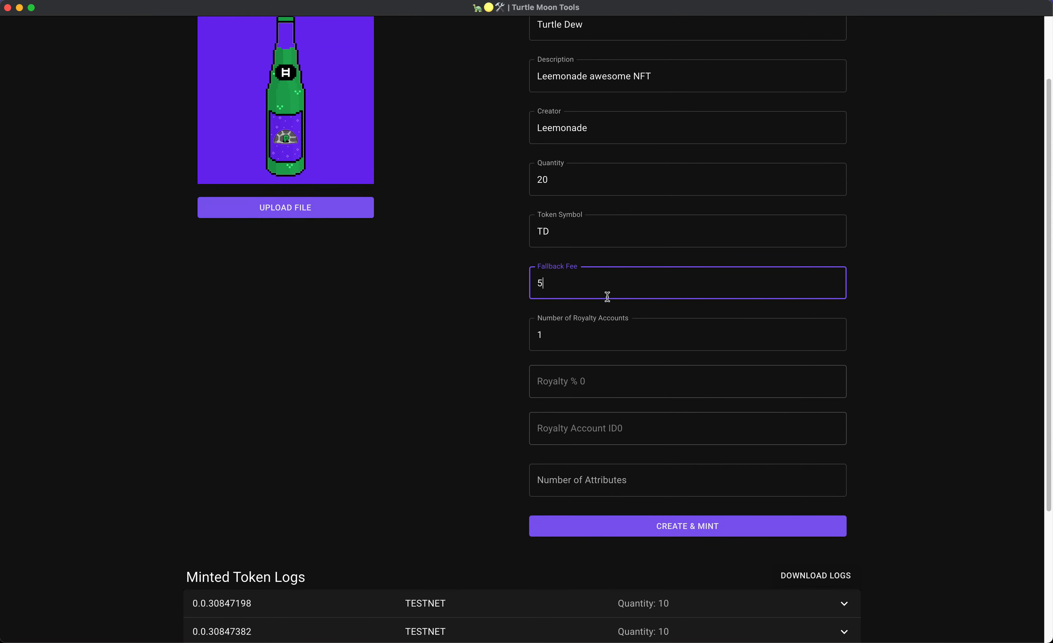
{"action": "key", "text": "BackSpace"}
{"action": "type", "text": "100"}
{"action": "key", "text": "super+Tab"}
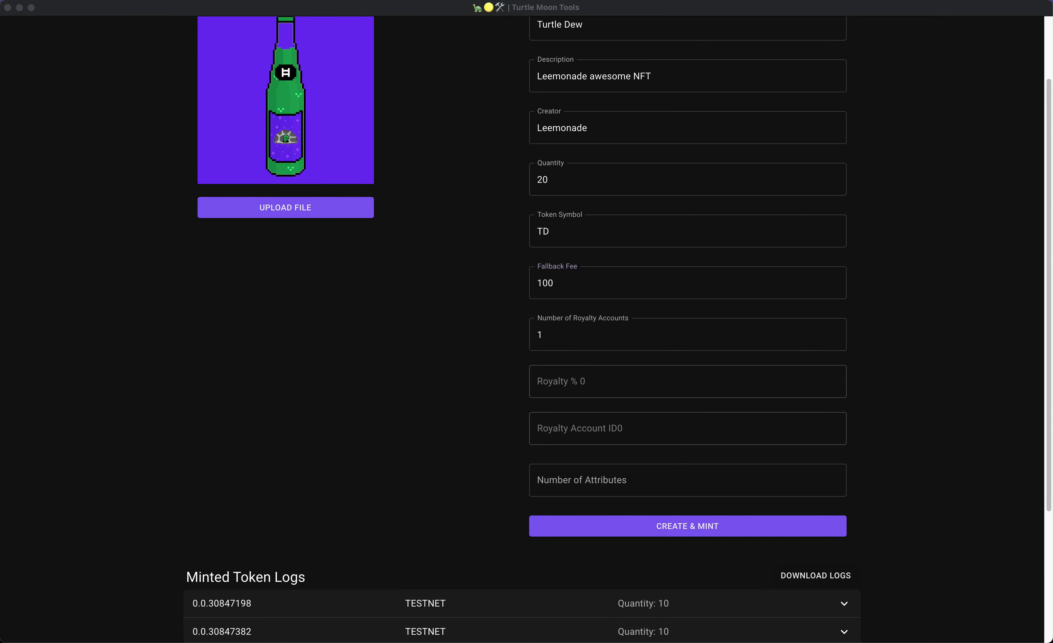
Set the number of royalty accounts to 1.
{"action": "left_click", "coordinate": [822, 332]}
{"action": "left_click", "coordinate": [835, 332]}
{"action": "key", "text": "super+Tab"}
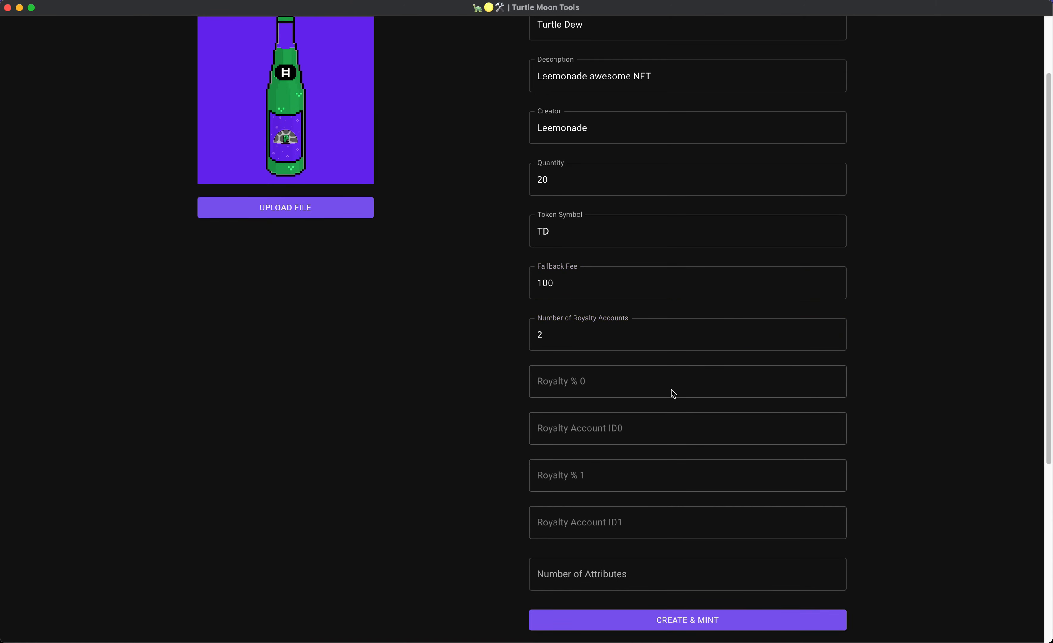
{"action": "left_click", "coordinate": [623, 345]}
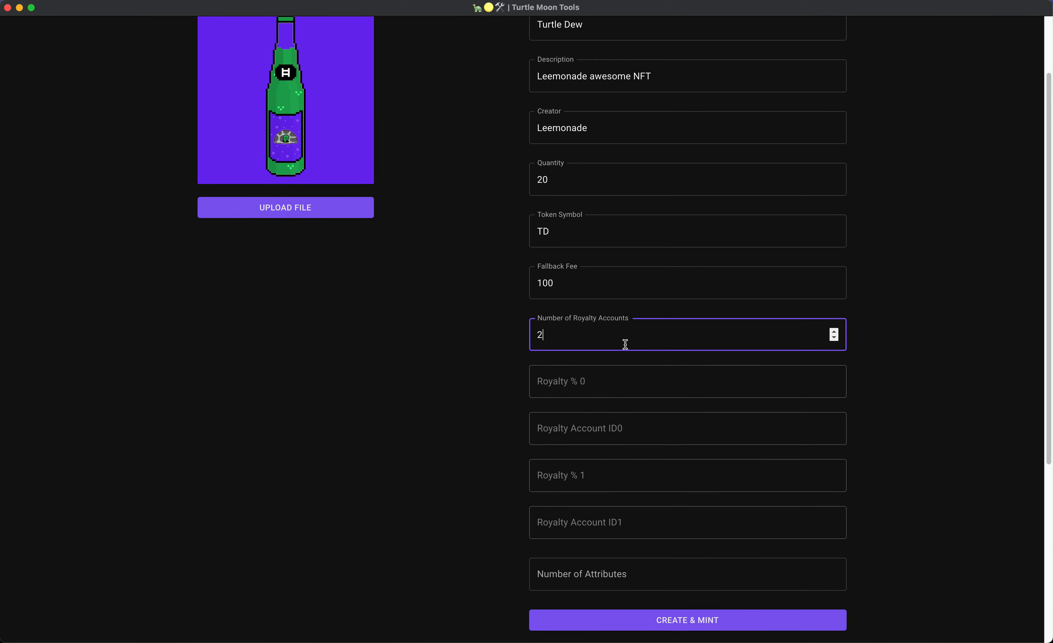
{"action": "left_click", "coordinate": [834, 339]}
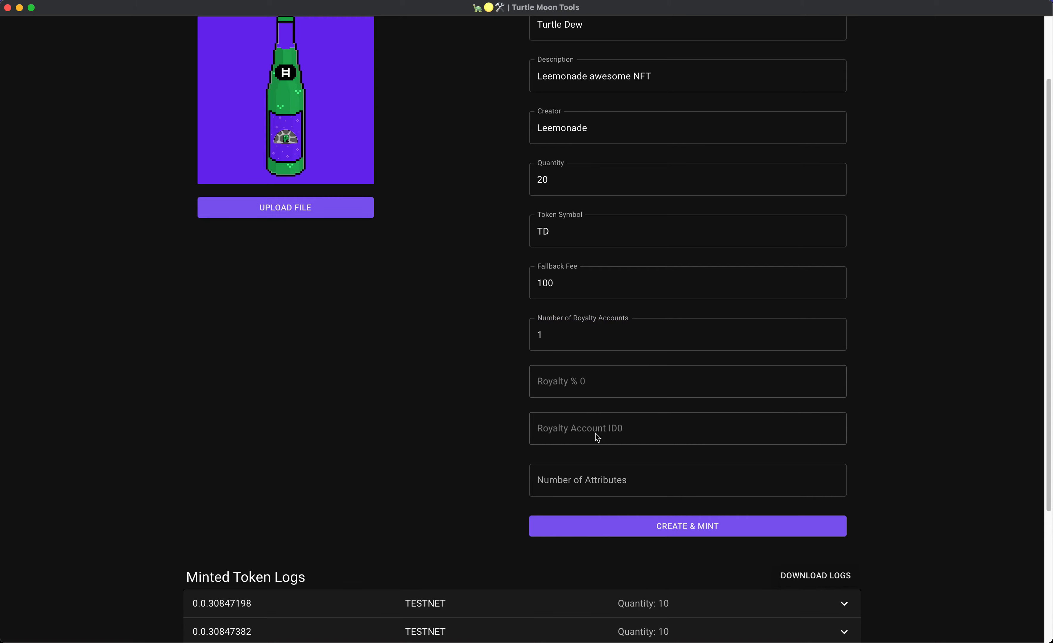
{"action": "left_click", "coordinate": [607, 477]}
{"action": "scroll", "coordinate": [785, 394], "scroll_direction": "up", "scroll_amount": 3}
{"action": "left_click", "coordinate": [357, 72]}
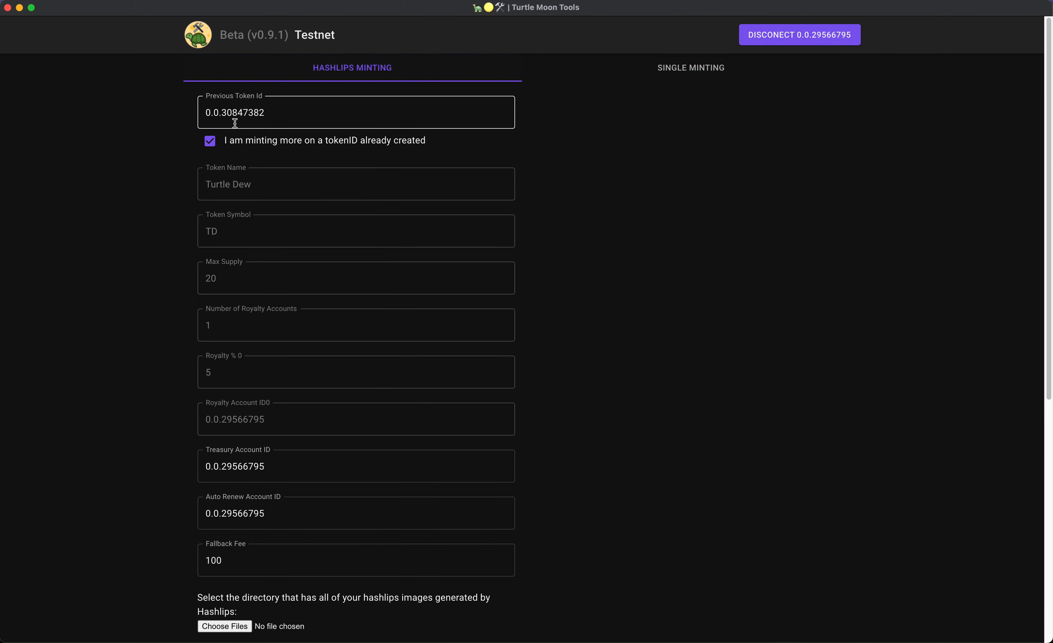
{"action": "left_click", "coordinate": [210, 145]}
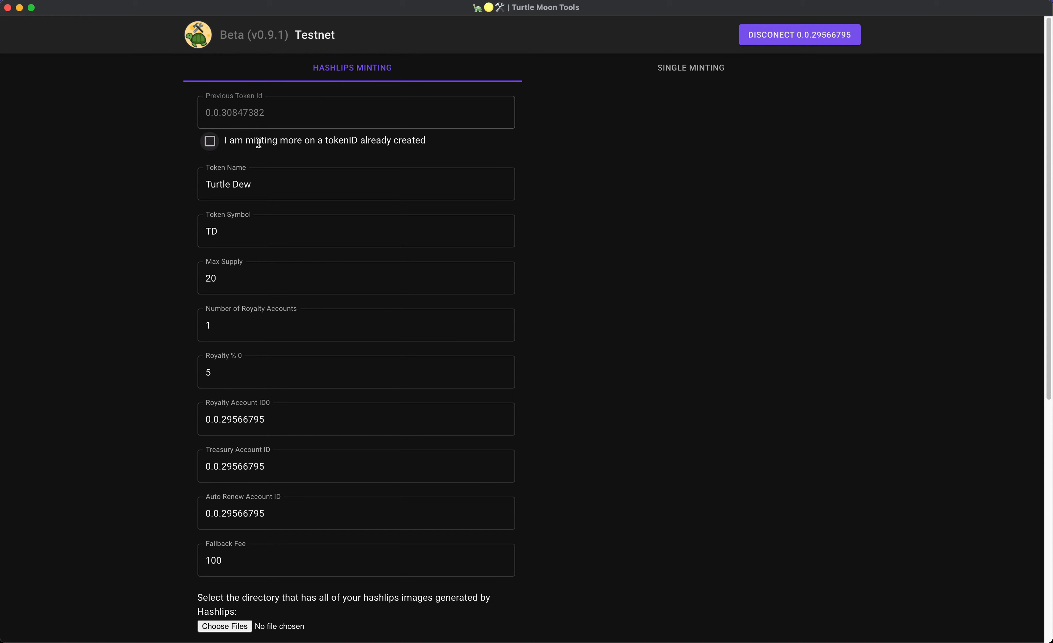
{"action": "left_click", "coordinate": [207, 145]}
{"action": "left_click", "coordinate": [211, 147]}
{"action": "left_click", "coordinate": [214, 144]}
{"action": "left_click", "coordinate": [213, 147]}
{"action": "left_click", "coordinate": [692, 69]}
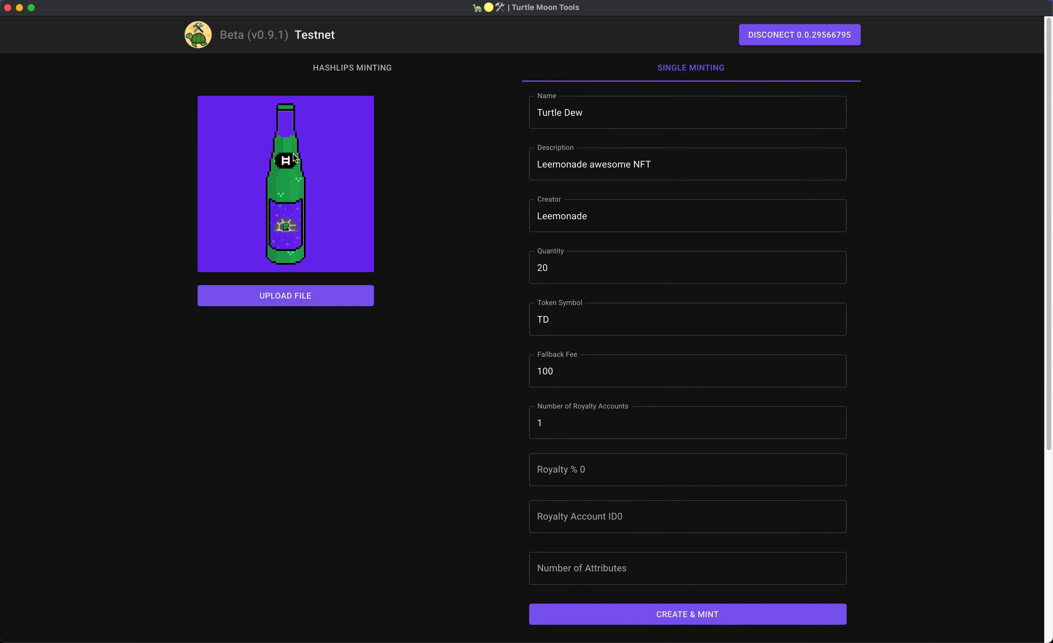
Give the first royalty account 5% with its pasted account ID, and raise the account count to 2.
{"action": "left_click", "coordinate": [581, 462]}
{"action": "type", "text": "5"}
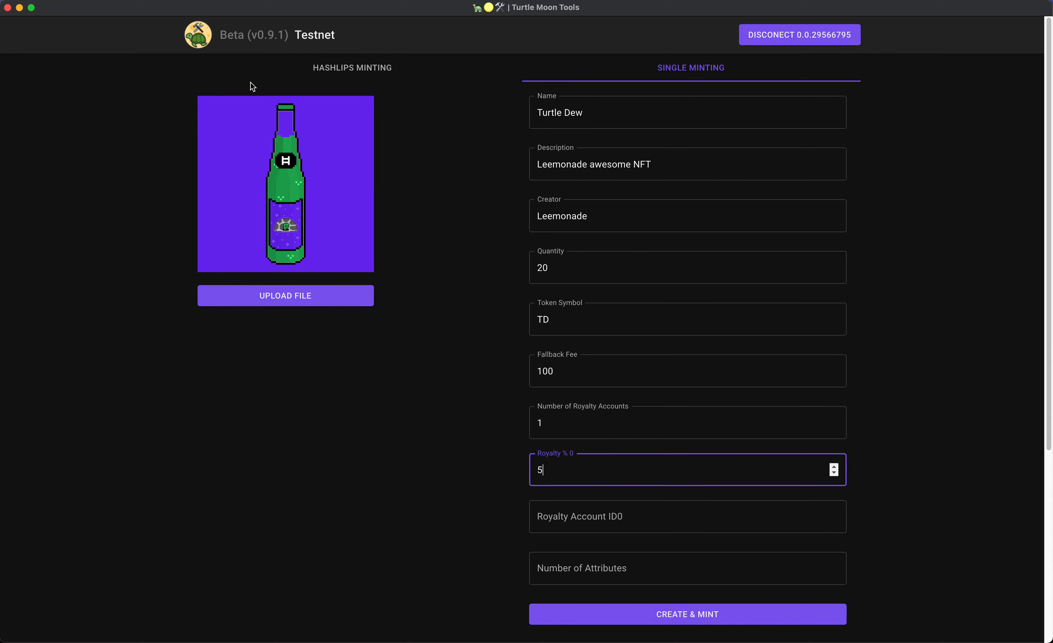
{"action": "left_click", "coordinate": [292, 74]}
{"action": "left_click", "coordinate": [713, 76]}
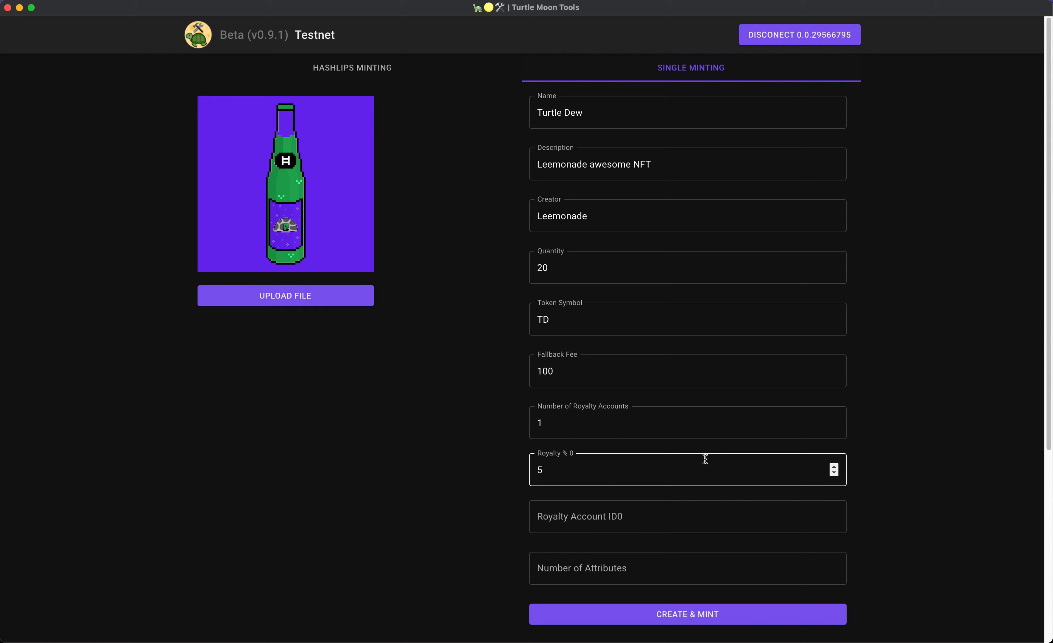
{"action": "left_click", "coordinate": [655, 525]}
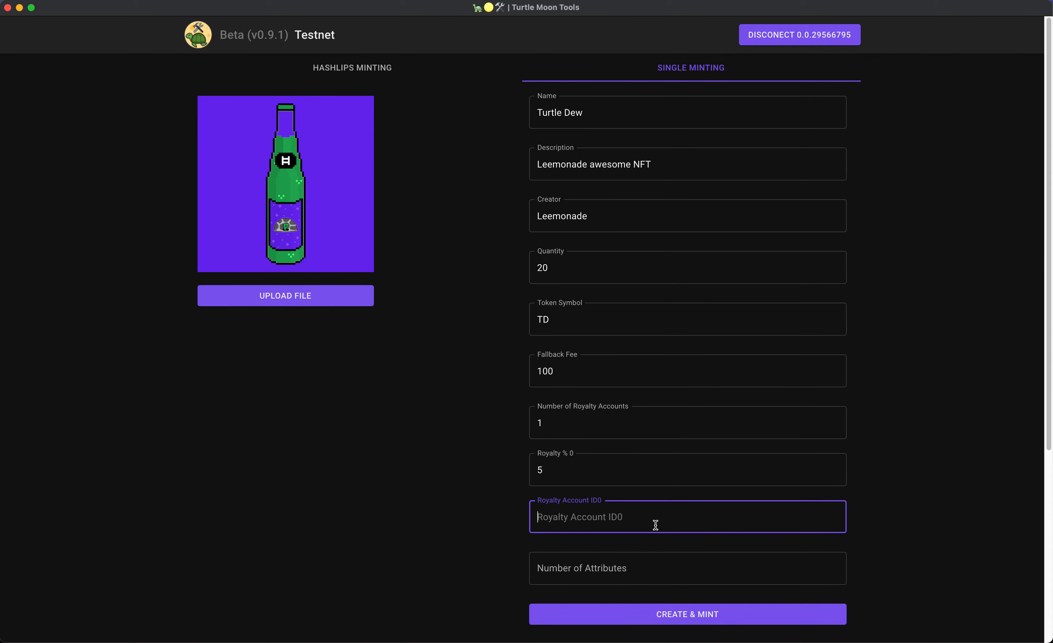
{"action": "left_click", "coordinate": [834, 422]}
{"action": "left_click", "coordinate": [588, 514]}
{"action": "type", "text": "0.0.29566795"}
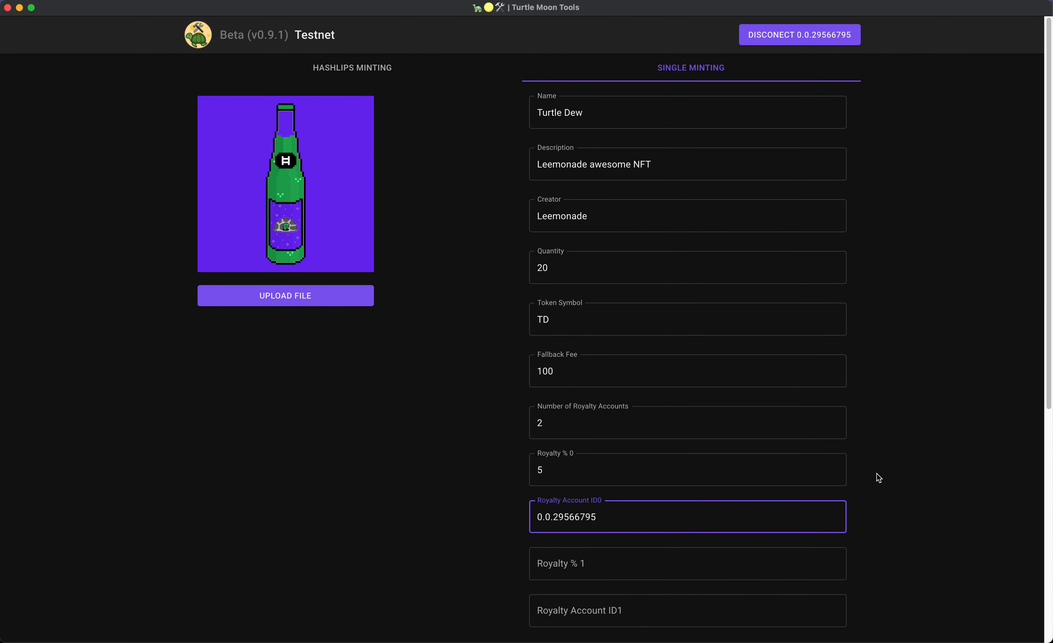
Give the second royalty account 5% and paste in its account ID.
{"action": "key", "text": "super+Tab"}
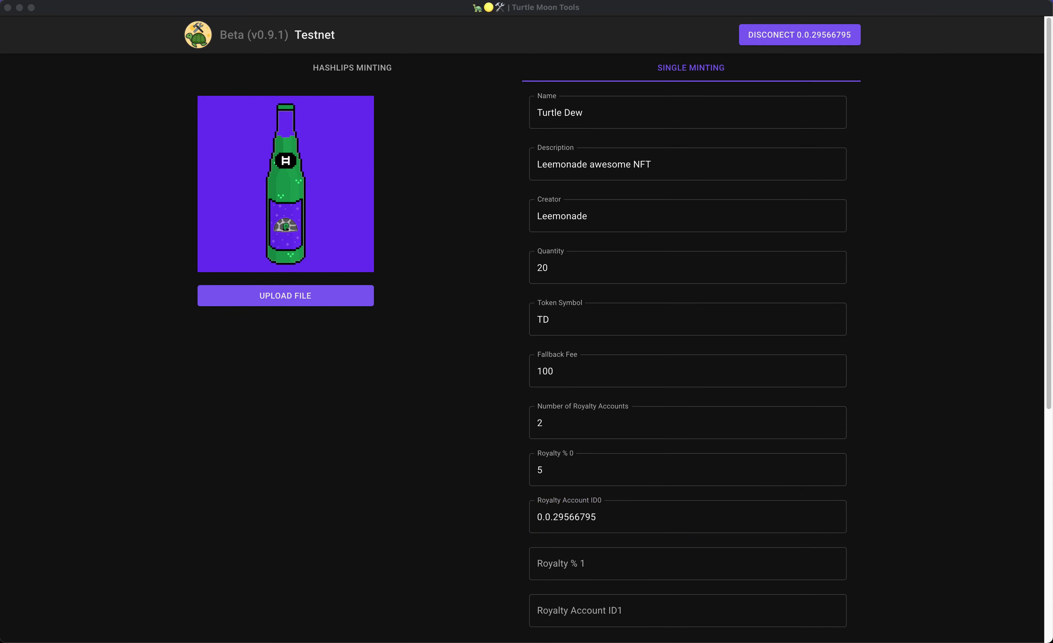
{"action": "left_click", "coordinate": [665, 556]}
{"action": "left_click", "coordinate": [667, 556]}
{"action": "type", "text": "5"}
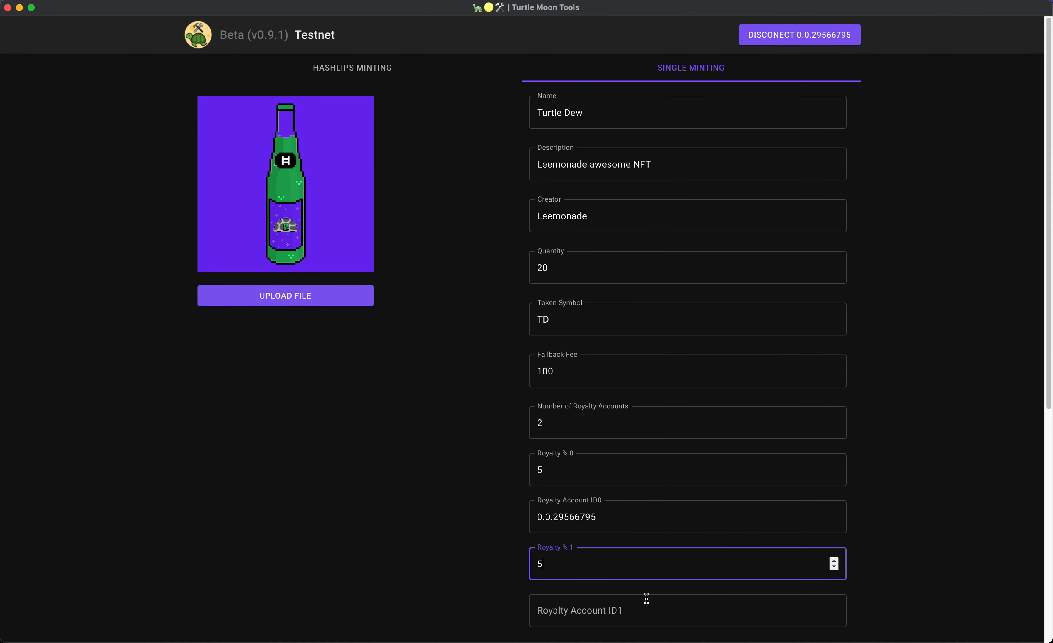
{"action": "left_click", "coordinate": [632, 608]}
{"action": "type", "text": "0.0.30847111"}
{"action": "scroll", "coordinate": [878, 484], "scroll_direction": "down", "scroll_amount": 5}
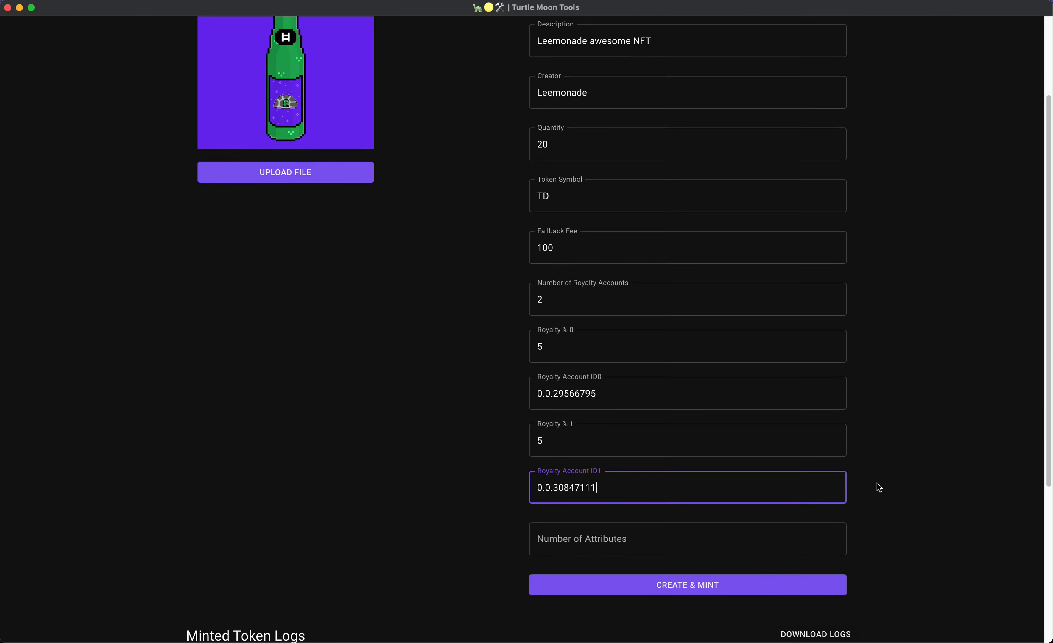
{"action": "left_click", "coordinate": [678, 484]}
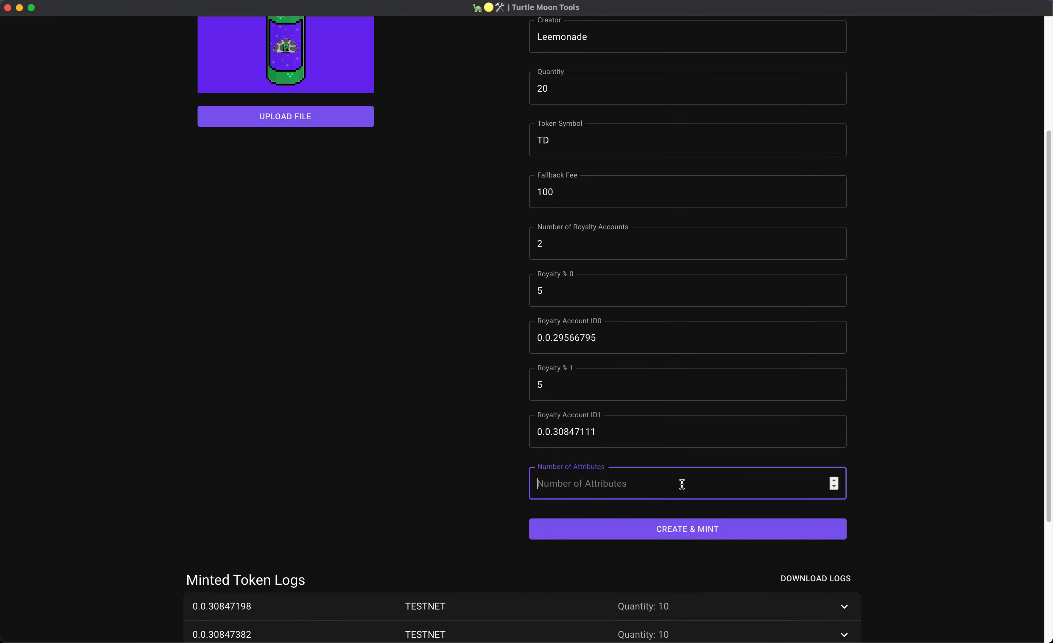
Reset the number of attributes to a single attribute.
{"action": "left_click", "coordinate": [836, 480]}
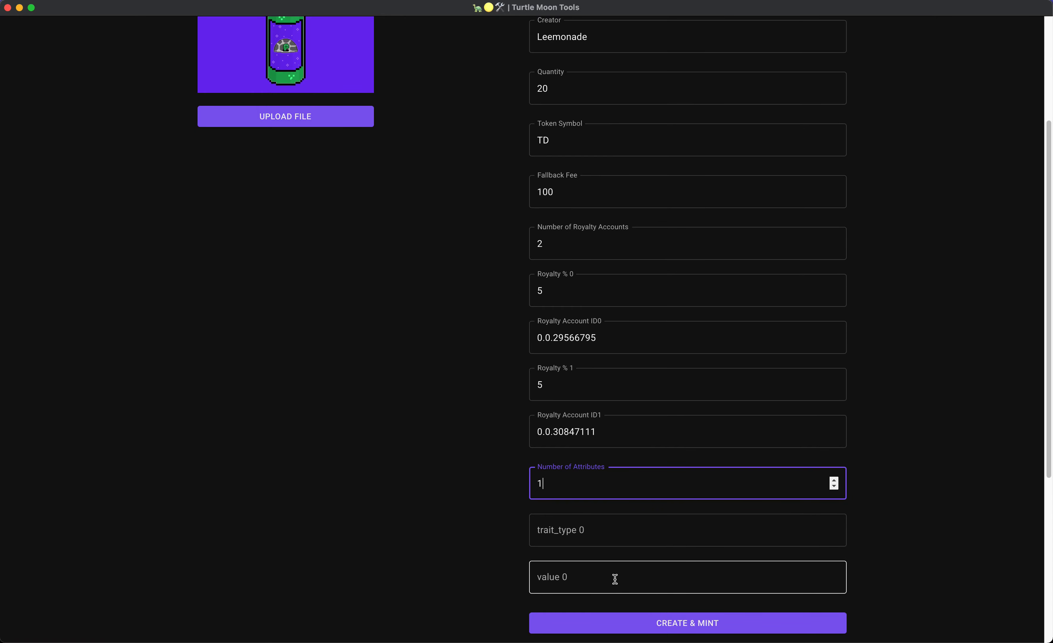
{"action": "scroll", "coordinate": [861, 441], "scroll_direction": "down", "scroll_amount": 5}
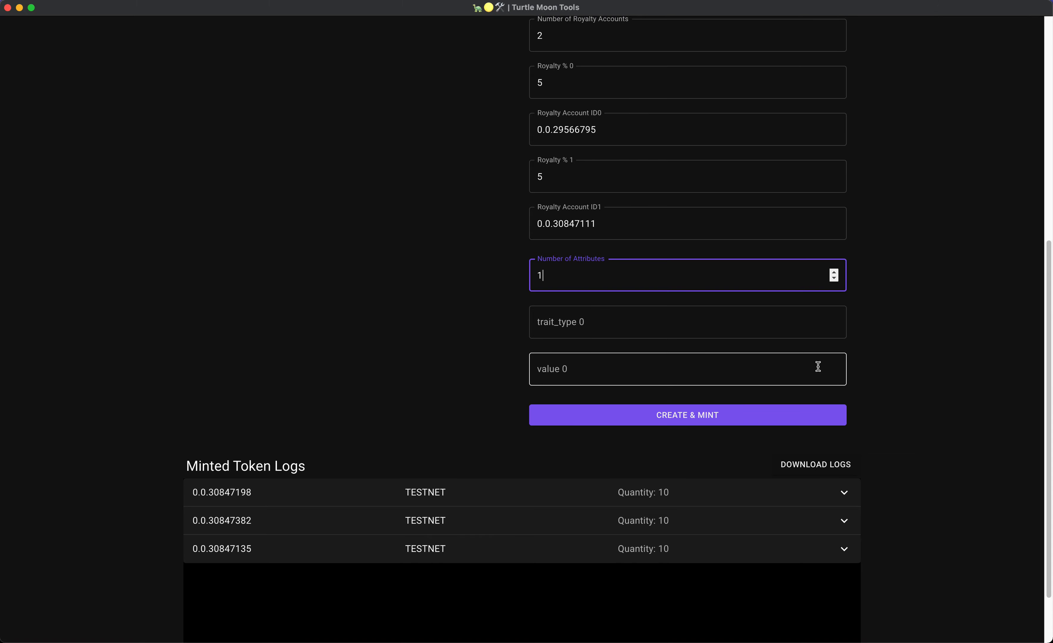
{"action": "scroll", "coordinate": [681, 359], "scroll_direction": "up", "scroll_amount": 2}
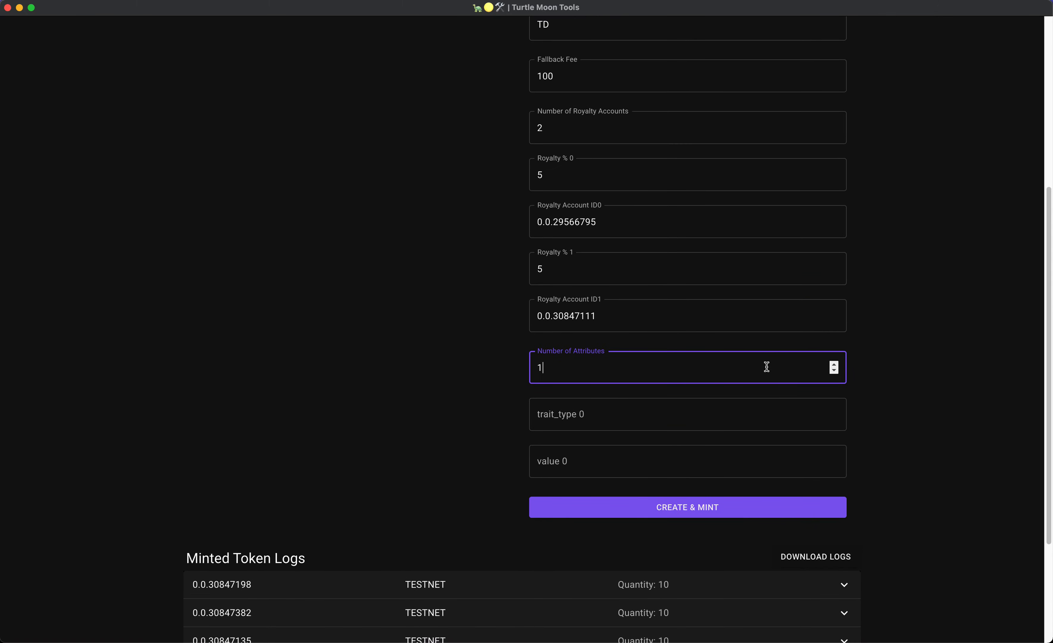
{"action": "scroll", "coordinate": [764, 367], "scroll_direction": "up", "scroll_amount": 6}
{"action": "scroll", "coordinate": [603, 312], "scroll_direction": "down", "scroll_amount": 10}
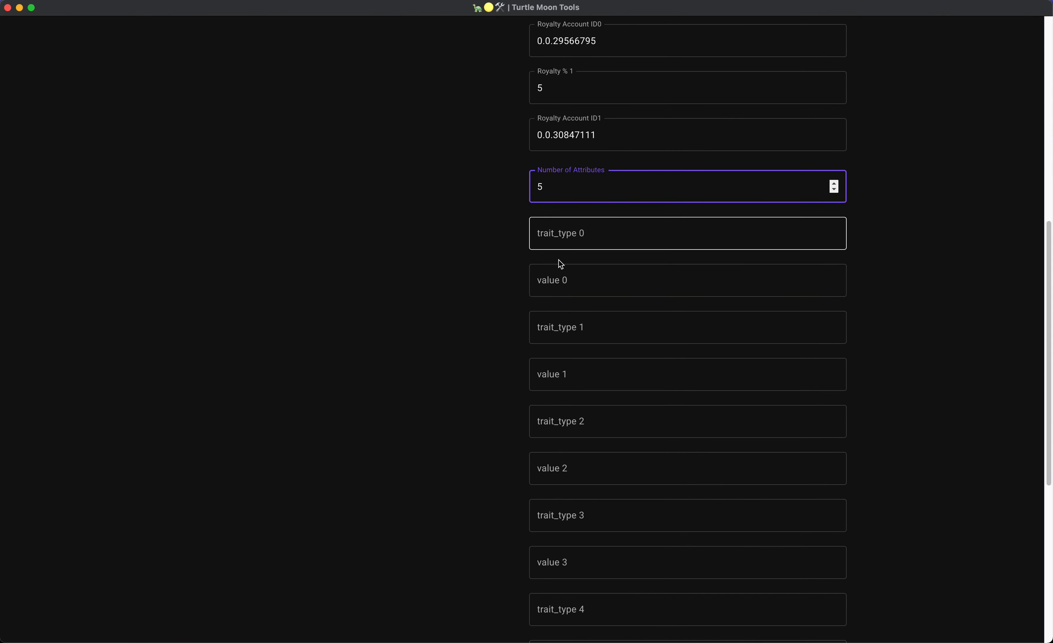
{"action": "scroll", "coordinate": [605, 294], "scroll_direction": "down", "scroll_amount": 5}
{"action": "scroll", "coordinate": [580, 372], "scroll_direction": "up", "scroll_amount": 7}
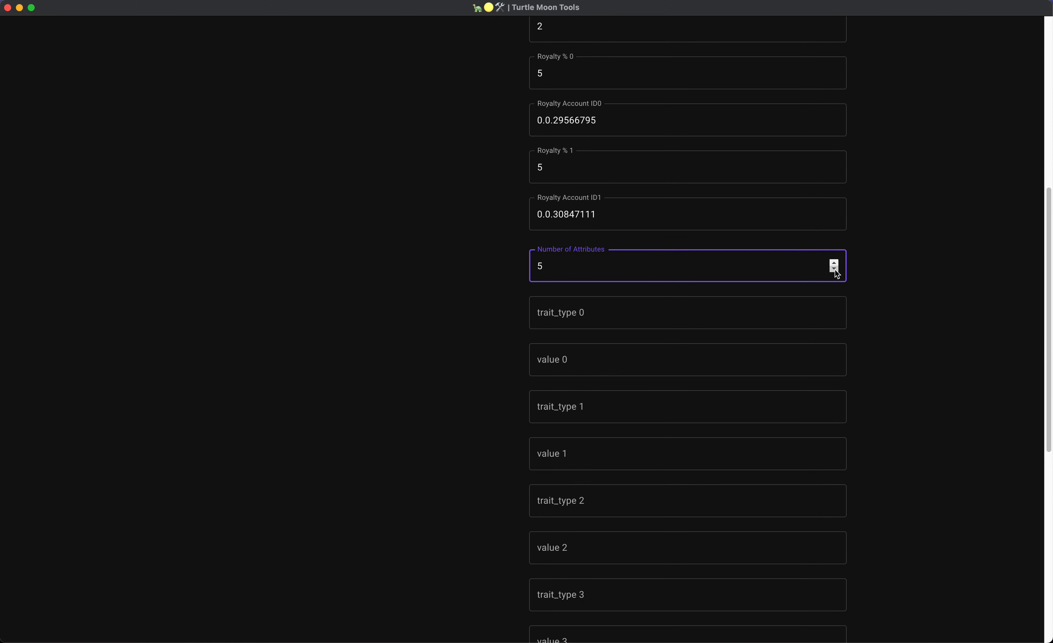
{"action": "left_click", "coordinate": [835, 270]}
{"action": "key", "text": "BackSpace"}
{"action": "type", "text": "4"}
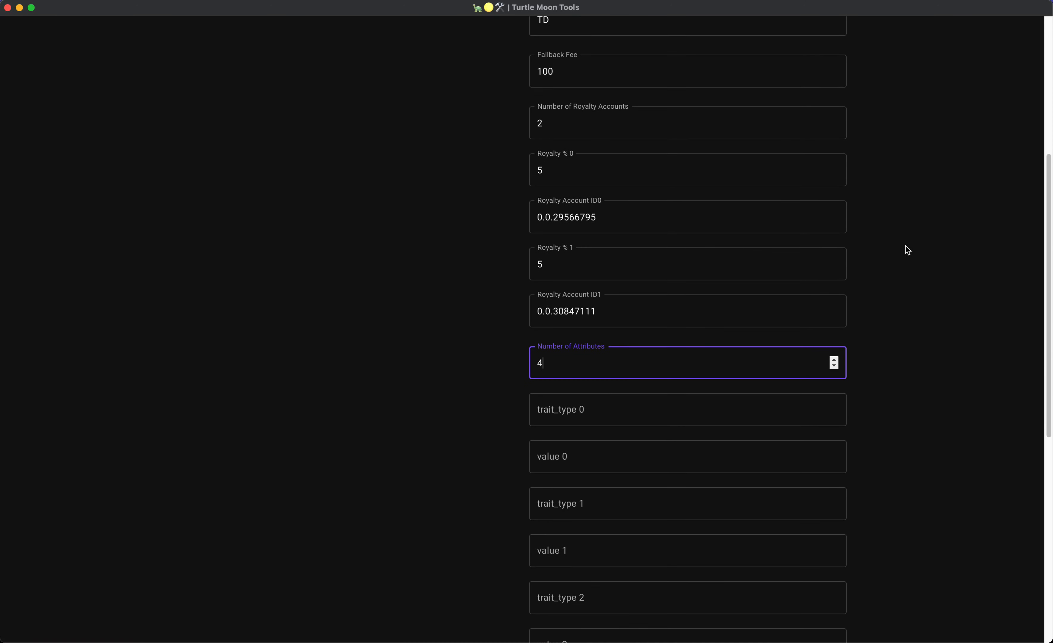
{"action": "scroll", "coordinate": [905, 246], "scroll_direction": "up", "scroll_amount": 5}
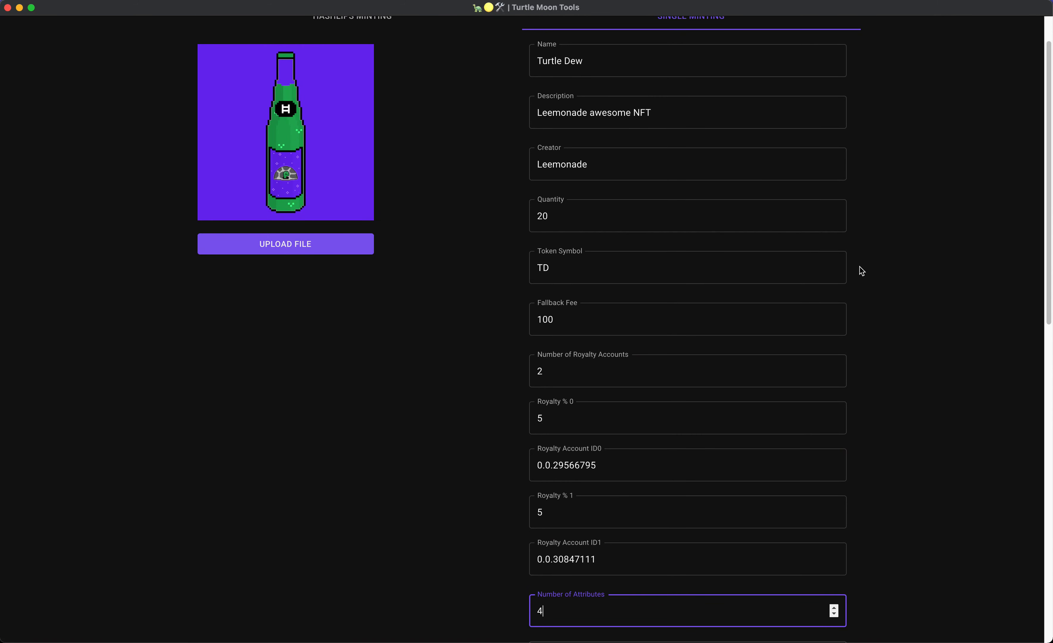
{"action": "scroll", "coordinate": [856, 427], "scroll_direction": "down", "scroll_amount": 2}
{"action": "left_click", "coordinate": [835, 518]}
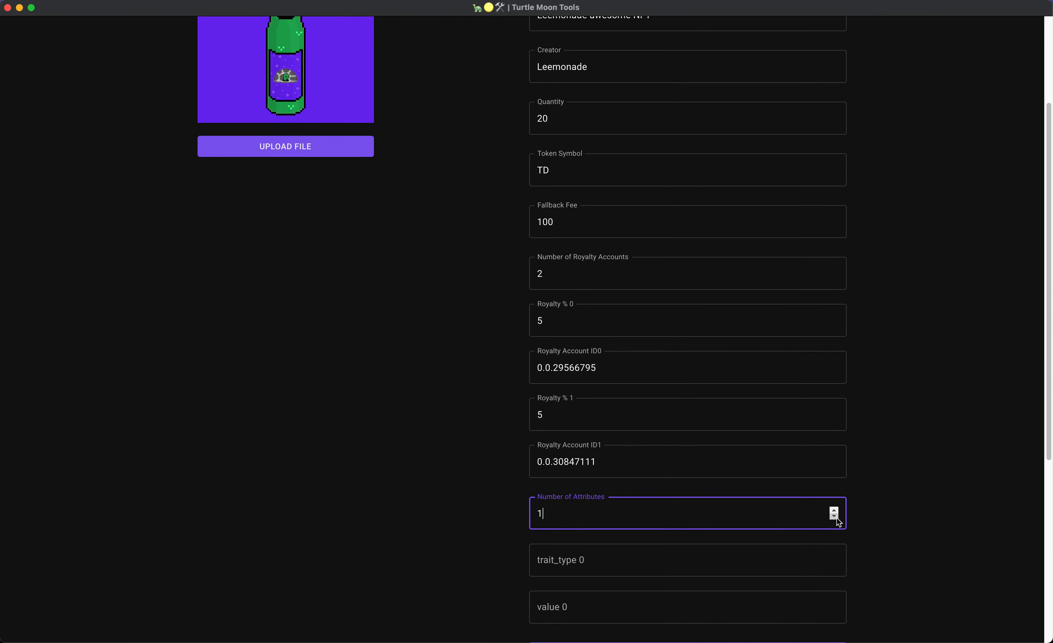
{"action": "left_click", "coordinate": [834, 517]}
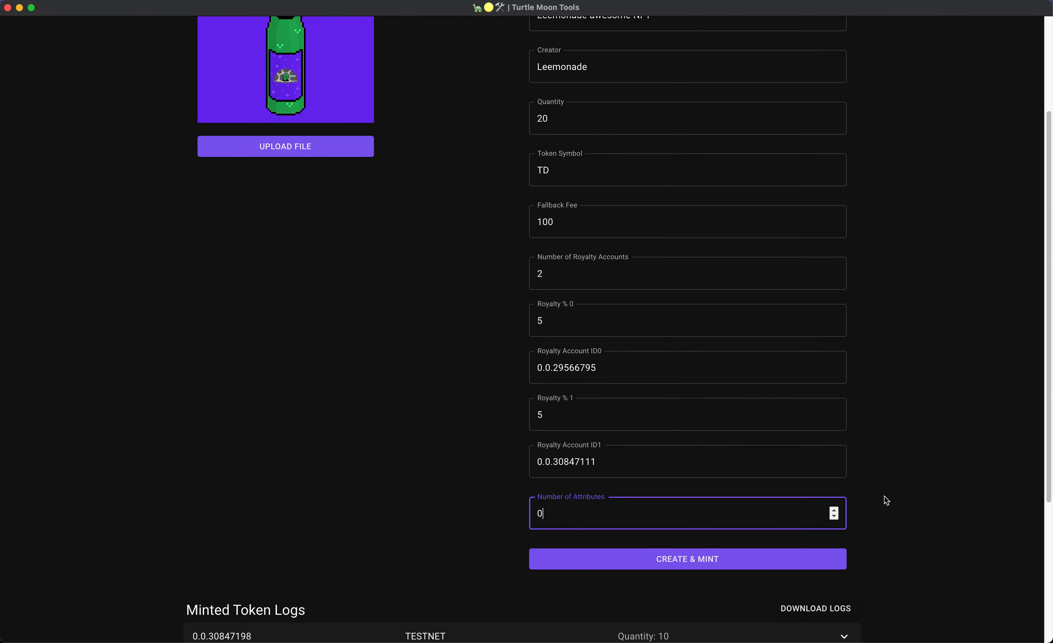
{"action": "left_click", "coordinate": [833, 511]}
Add the first attribute: trait type soda_type with value green.
{"action": "left_click", "coordinate": [656, 551]}
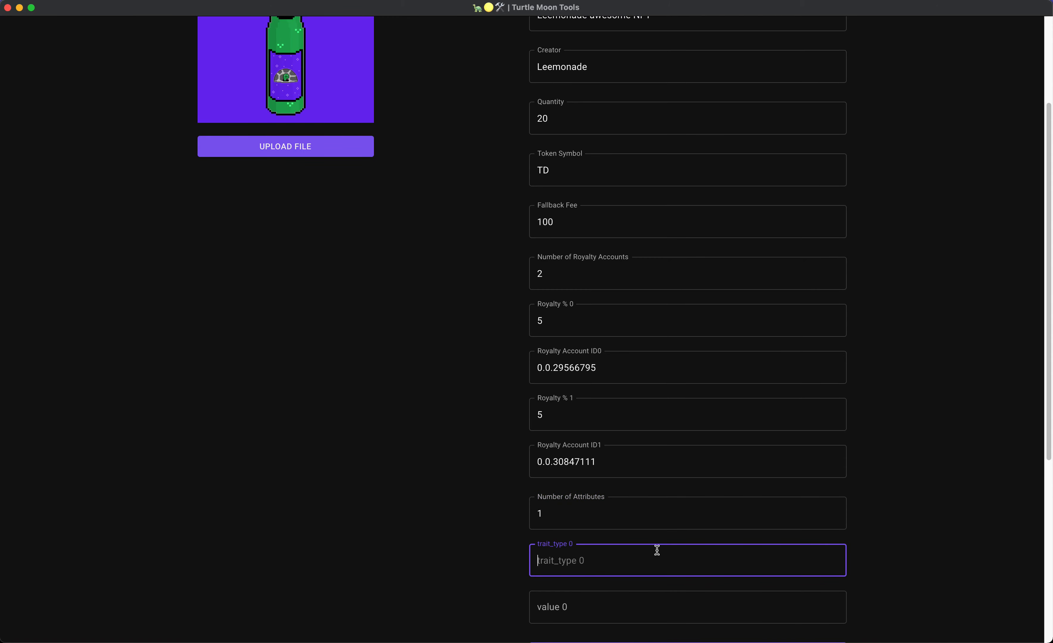
{"action": "type", "text": "soda_type"}
{"action": "left_click", "coordinate": [656, 605]}
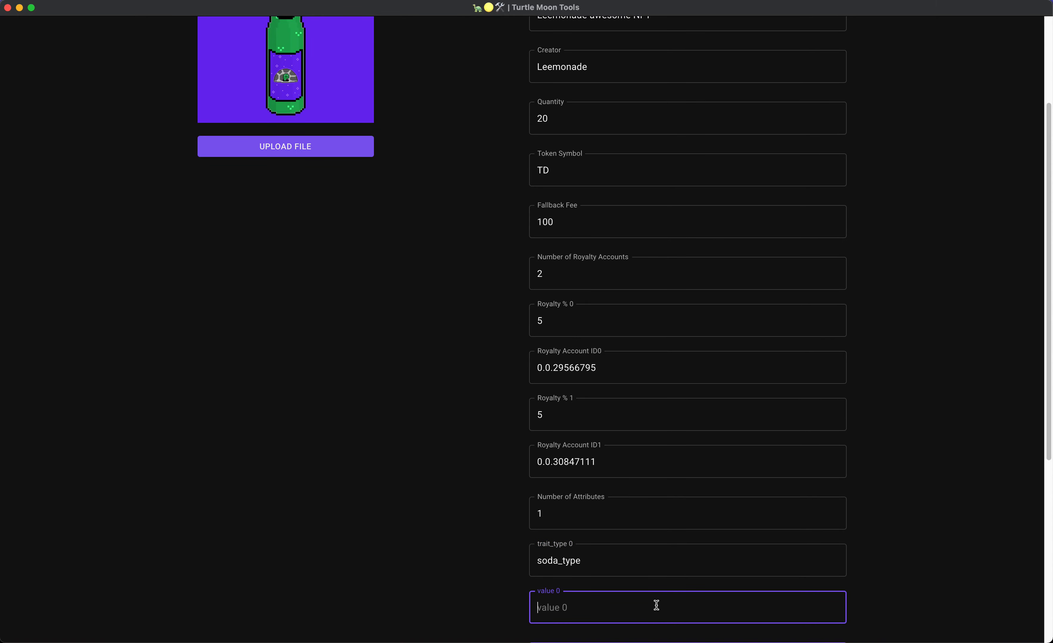
{"action": "type", "text": "g"}
{"action": "key", "text": "BackSpace"}
{"action": "type", "text": "gre"}
Add a second attribute: trait type background with value purple.
{"action": "left_click", "coordinate": [833, 509]}
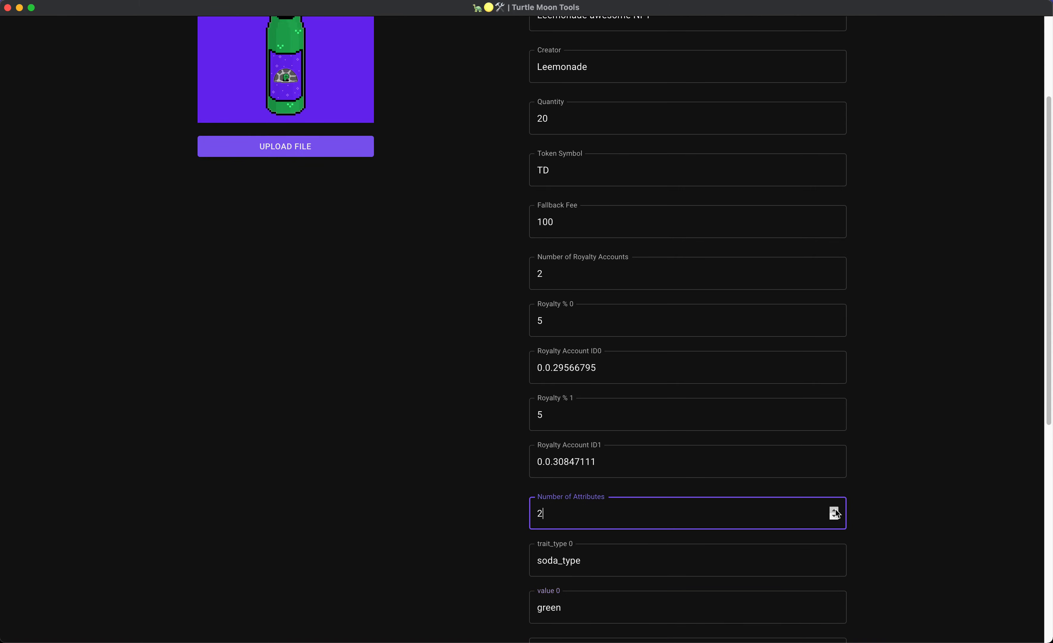
{"action": "scroll", "coordinate": [908, 500], "scroll_direction": "down", "scroll_amount": 3}
{"action": "scroll", "coordinate": [908, 501], "scroll_direction": "down", "scroll_amount": 2}
{"action": "left_click", "coordinate": [724, 470]}
{"action": "type", "text": "backgroun"}
{"action": "key", "text": "Tab"}
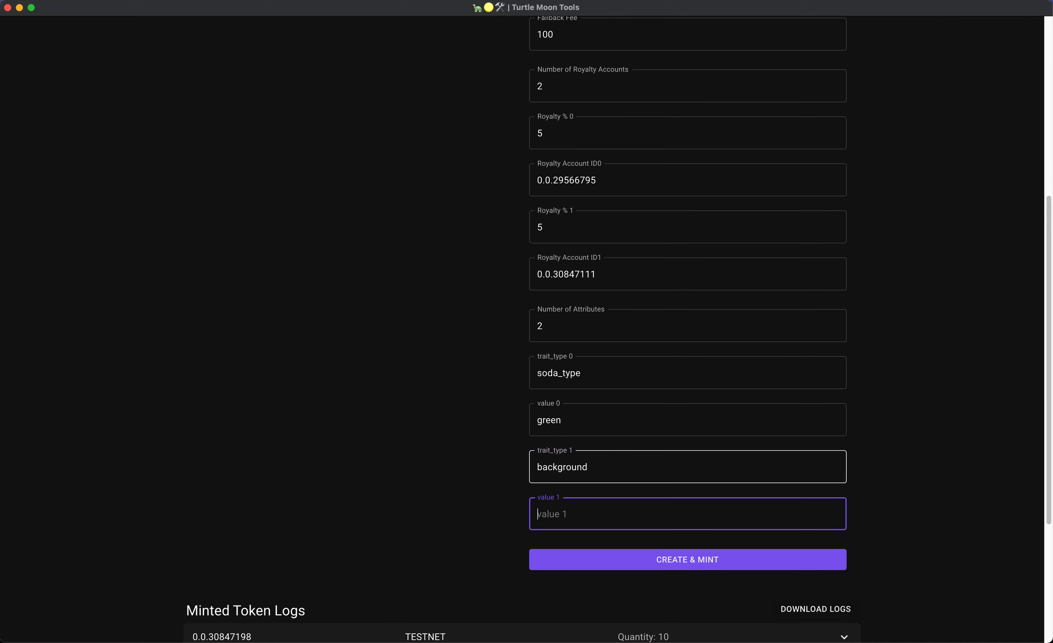
{"action": "scroll", "coordinate": [248, 292], "scroll_direction": "up", "scroll_amount": 2}
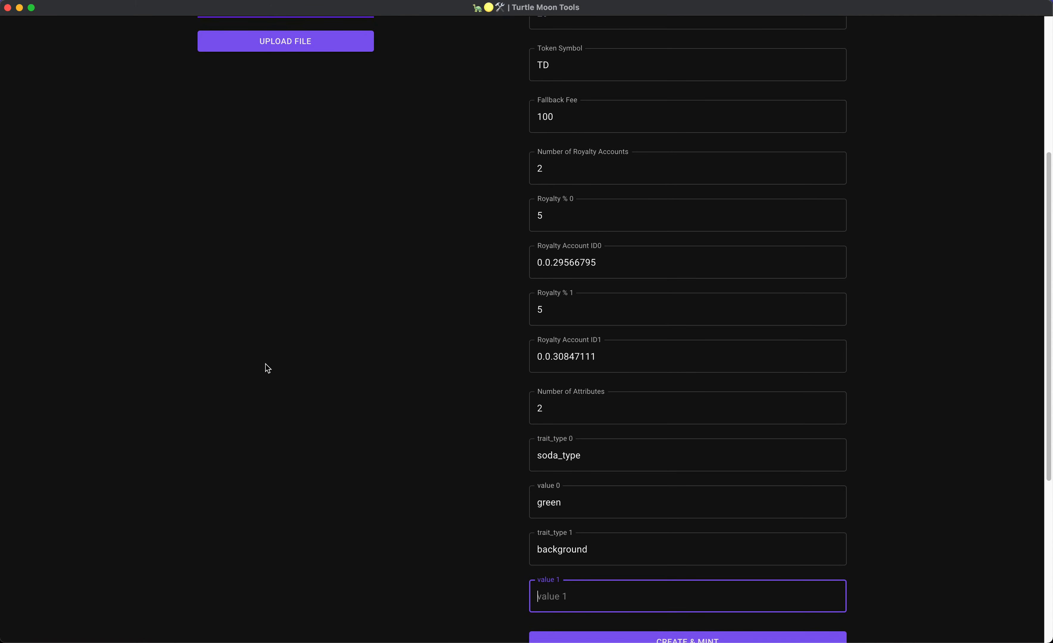
{"action": "type", "text": "purple"}
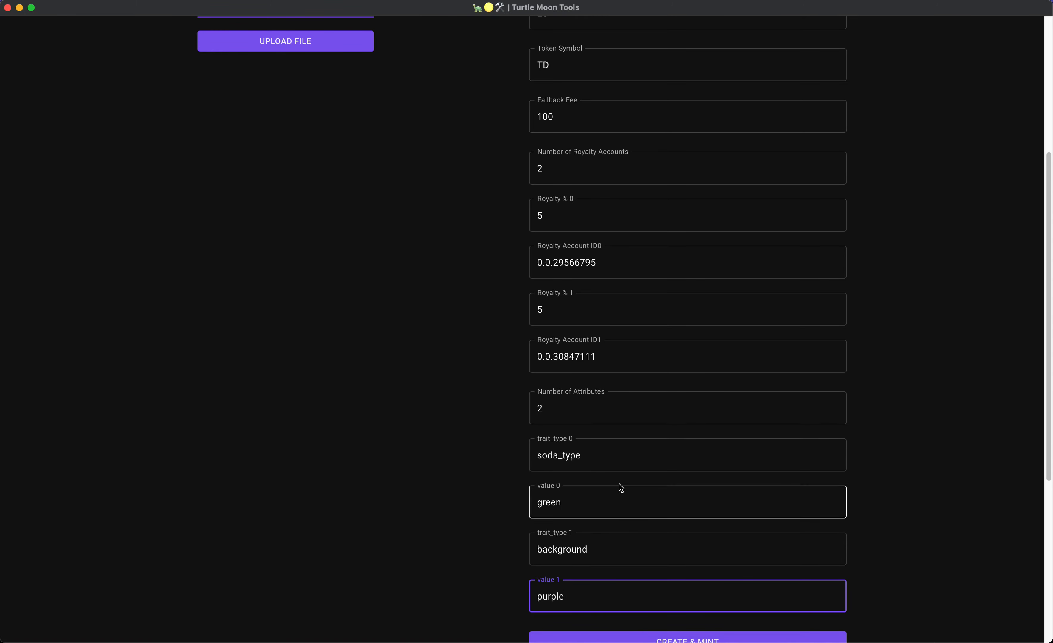
{"action": "left_click", "coordinate": [465, 536]}
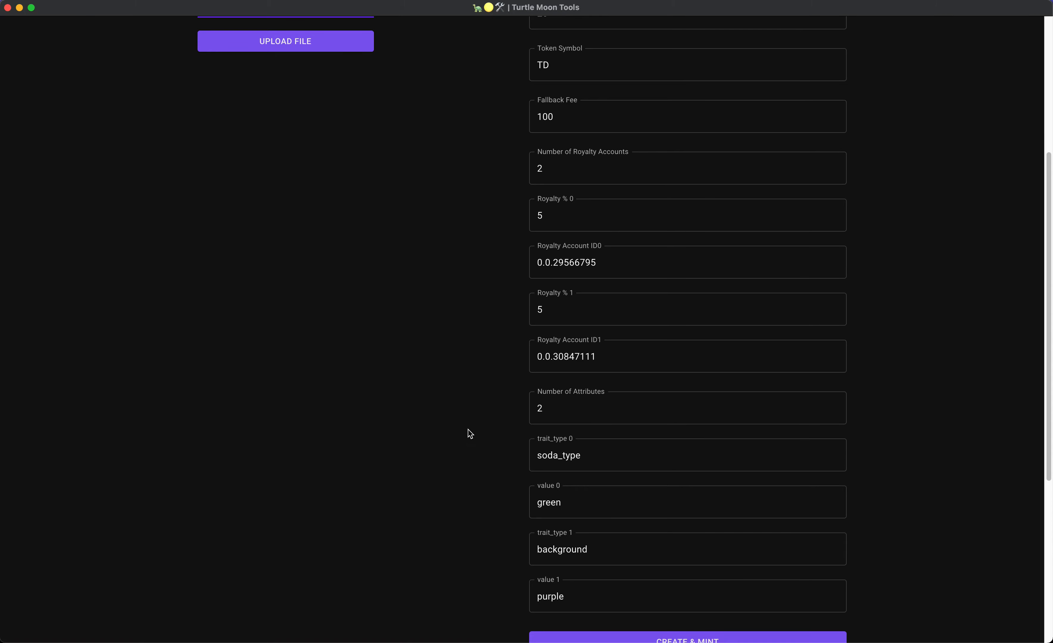
Scroll through the completed Turtle Dew form to review every field.
{"action": "scroll", "coordinate": [469, 430], "scroll_direction": "up", "scroll_amount": 6}
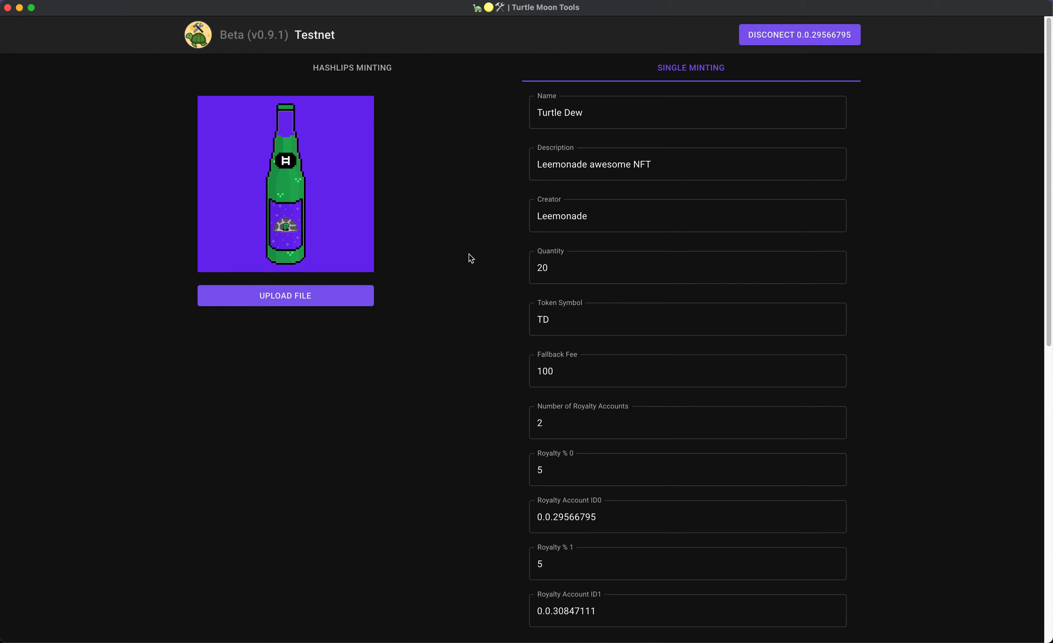
{"action": "scroll", "coordinate": [454, 299], "scroll_direction": "down", "scroll_amount": 8}
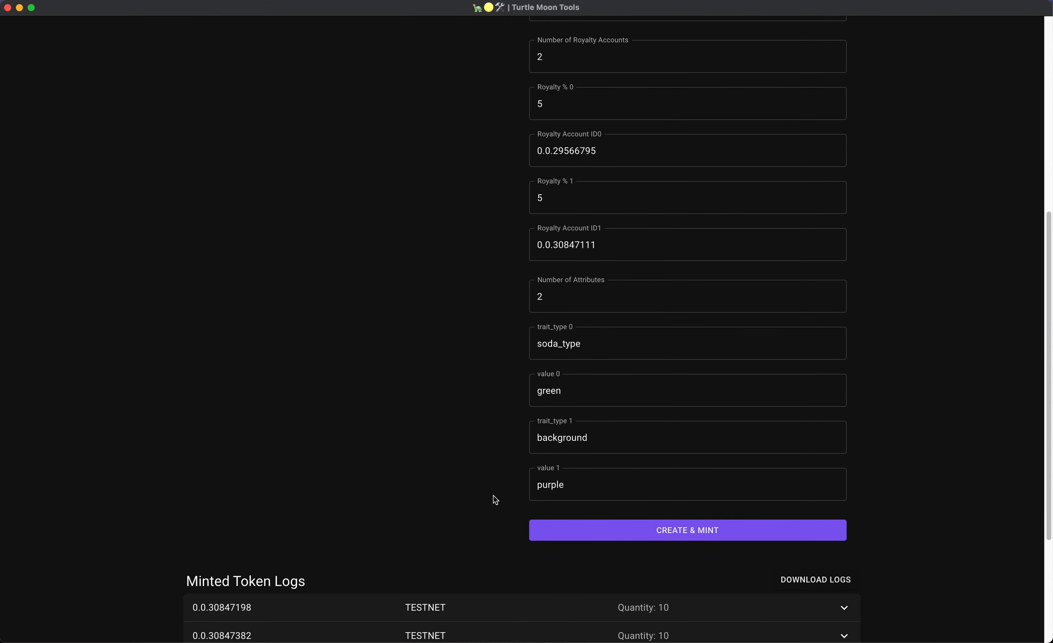
{"action": "scroll", "coordinate": [461, 473], "scroll_direction": "up", "scroll_amount": 8}
{"action": "scroll", "coordinate": [461, 473], "scroll_direction": "down", "scroll_amount": 10}
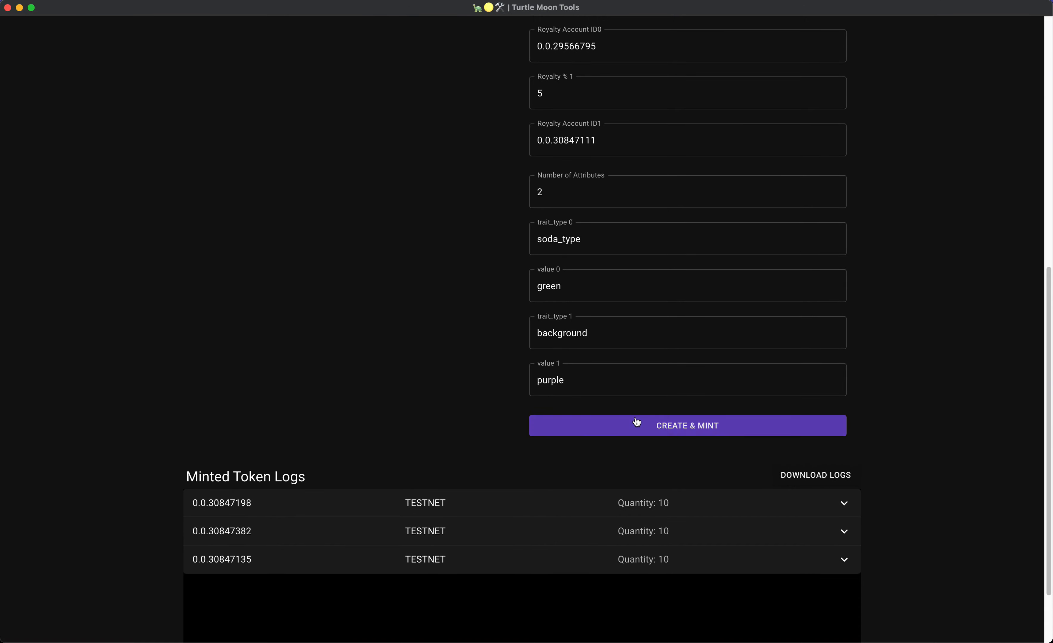
{"action": "scroll", "coordinate": [467, 335], "scroll_direction": "up", "scroll_amount": 11}
{"action": "scroll", "coordinate": [465, 334], "scroll_direction": "down", "scroll_amount": 8}
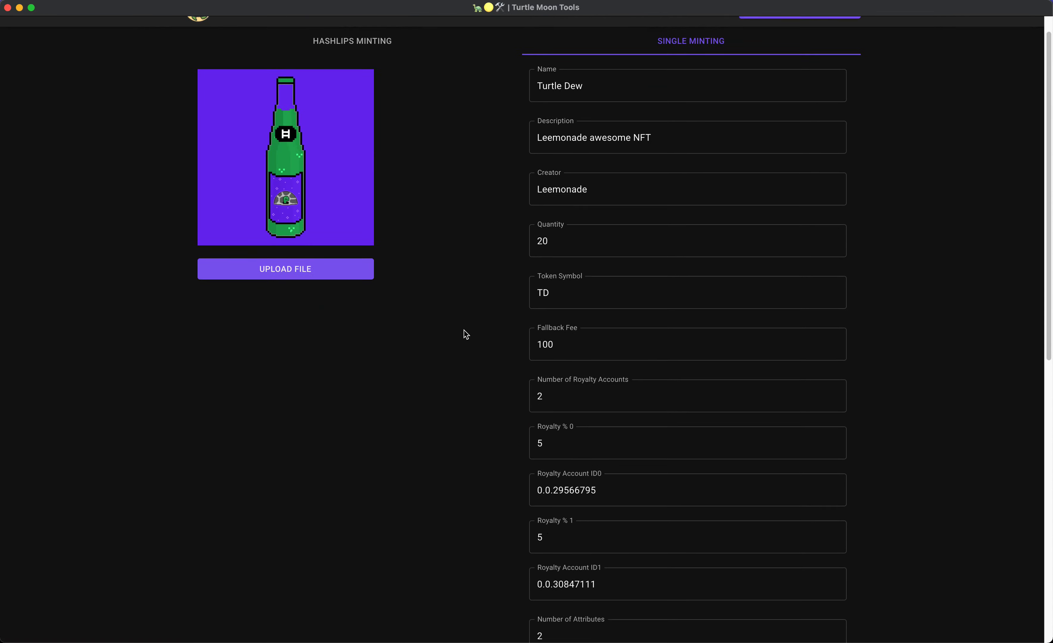
Create and mint the Turtle Dew token, showing the developer tools console.
{"action": "left_click", "coordinate": [689, 574]}
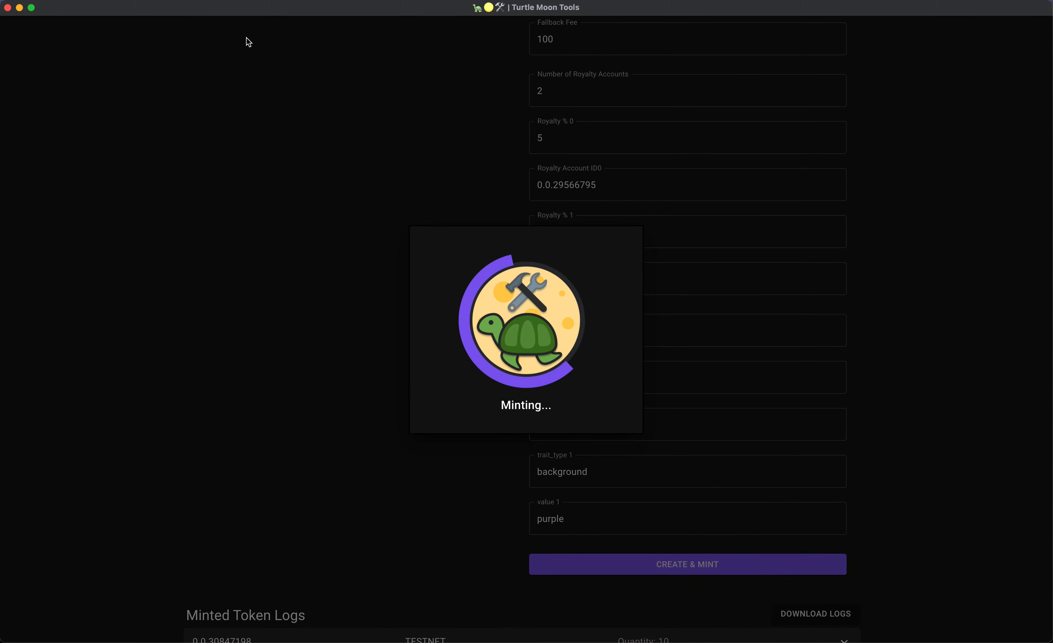
{"action": "left_click", "coordinate": [172, 1]}
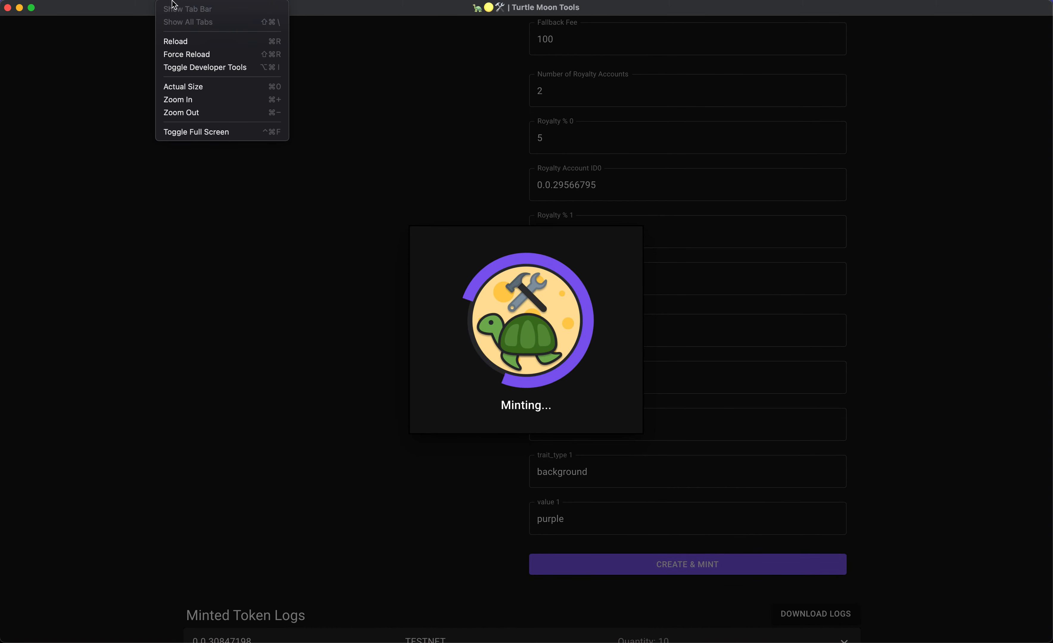
{"action": "left_click", "coordinate": [189, 70]}
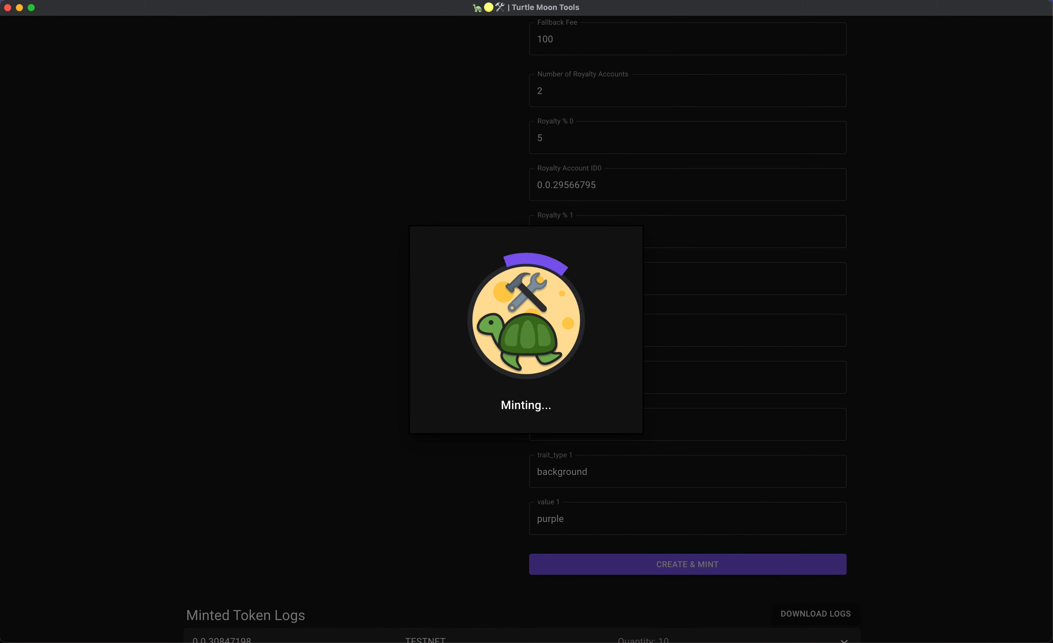
{"action": "left_click", "coordinate": [172, 1]}
{"action": "left_click", "coordinate": [183, 71]}
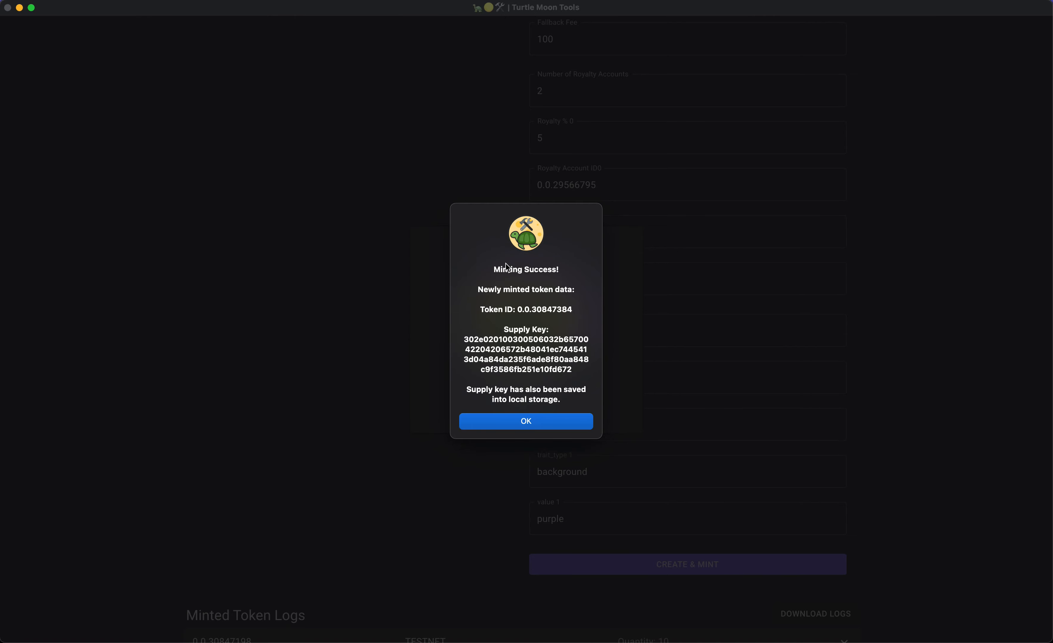
Copy the new token ID 0.0.30847384 and dismiss the success message.
{"action": "left_click_drag", "start_coordinate": [520, 309], "coordinate": [572, 309]}
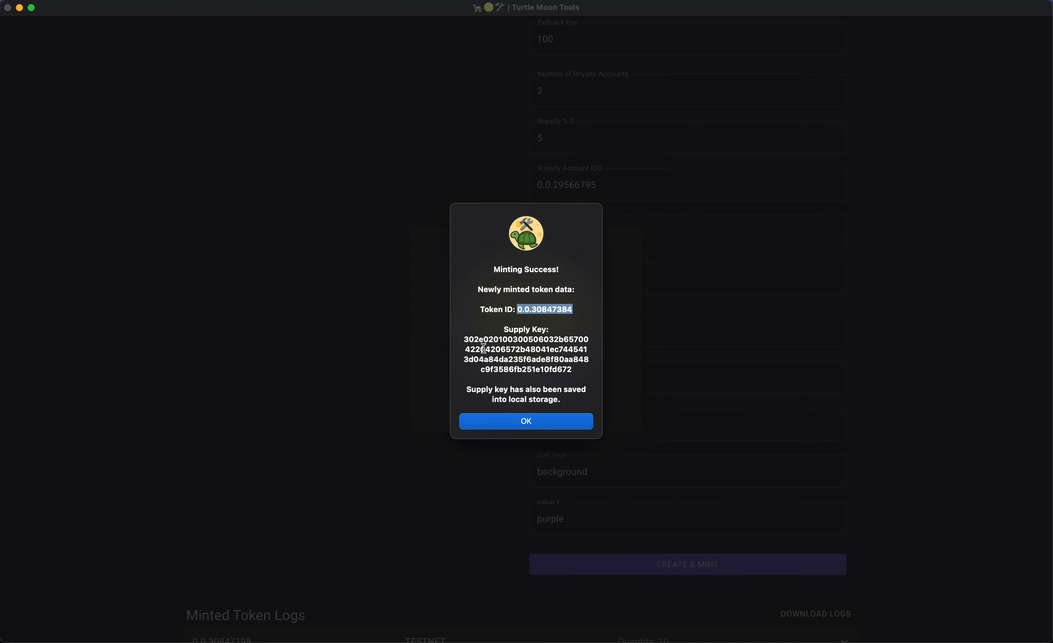
{"action": "key", "text": "super+Tab"}
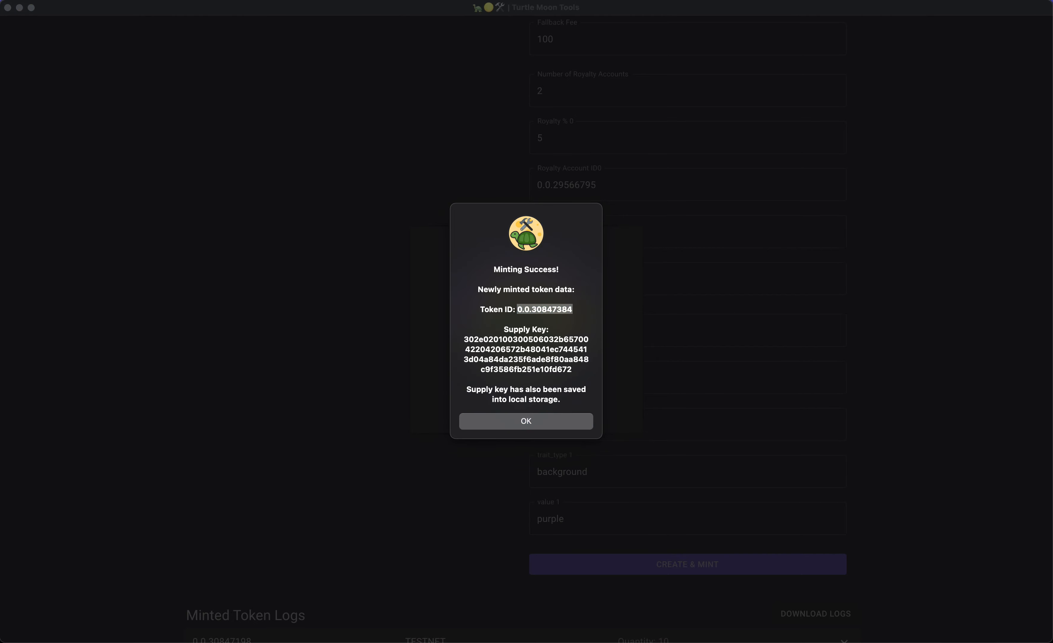
{"action": "left_click", "coordinate": [557, 423]}
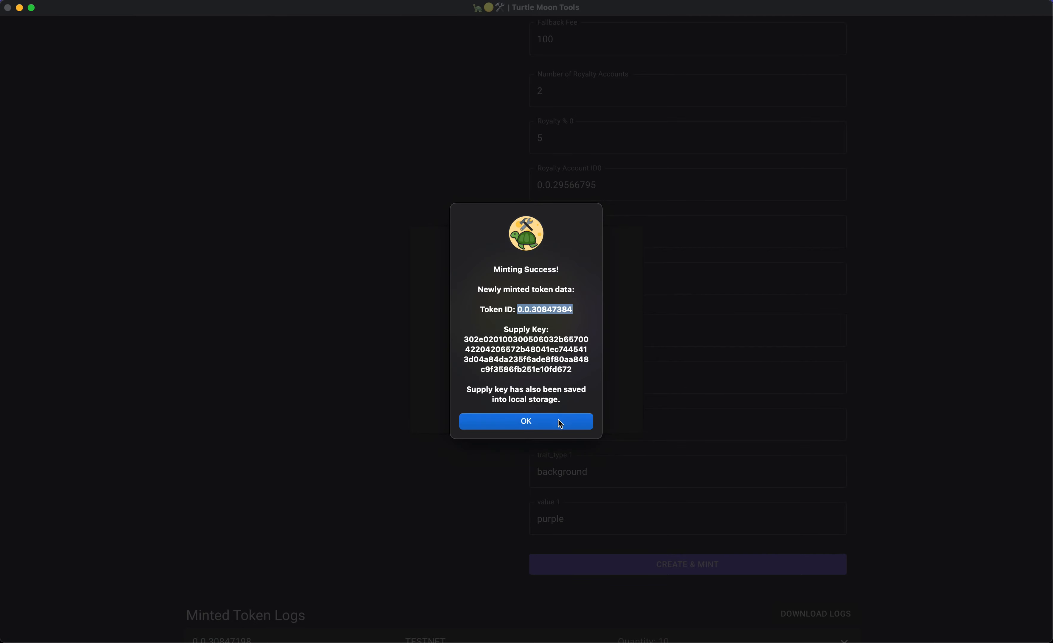
{"action": "left_click", "coordinate": [557, 423]}
Expand and collapse the older 0.0.30847198 and 0.0.30847382 log entries.
{"action": "scroll", "coordinate": [430, 372], "scroll_direction": "down", "scroll_amount": 5}
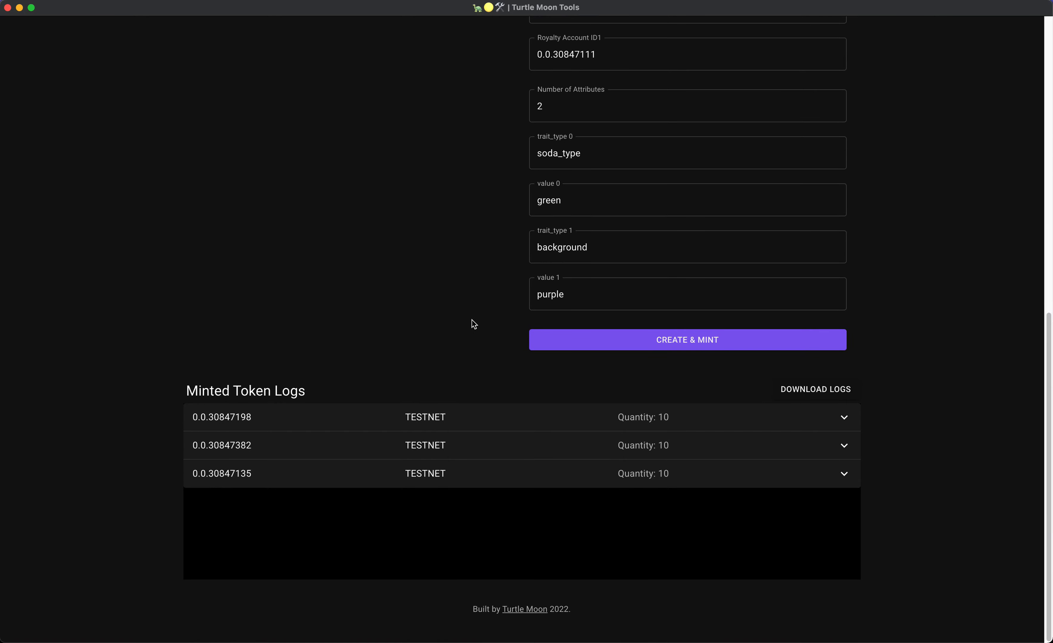
{"action": "left_click", "coordinate": [517, 408]}
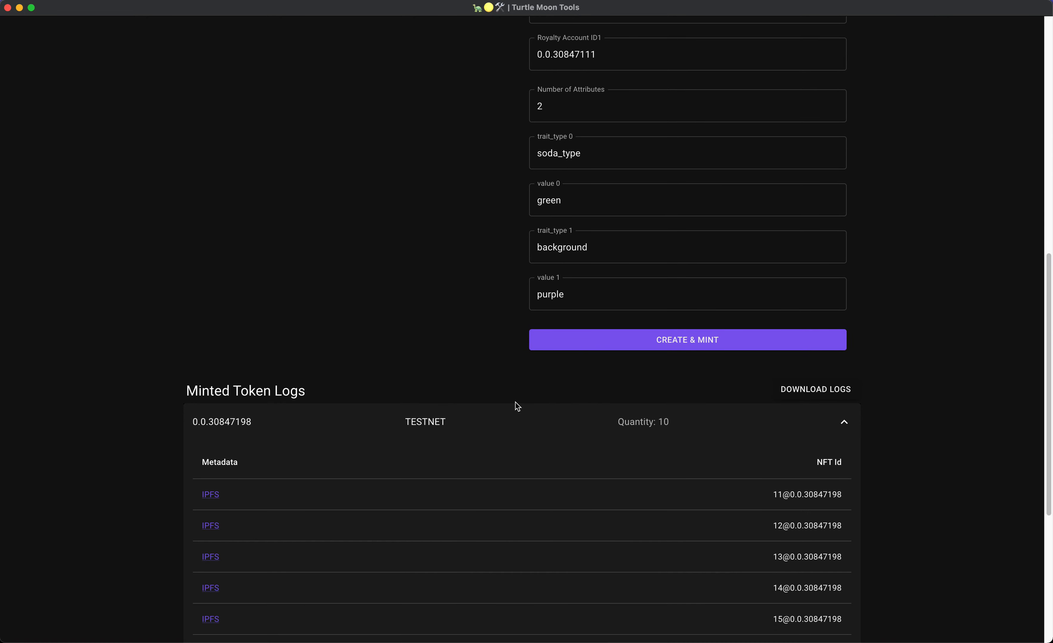
{"action": "left_click", "coordinate": [490, 418]}
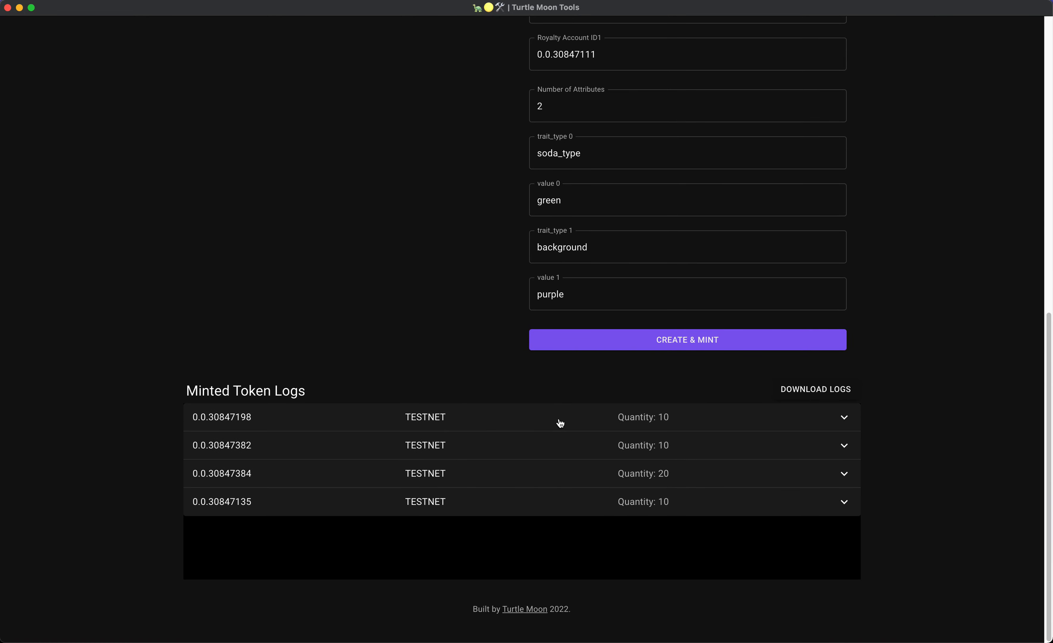
{"action": "left_click", "coordinate": [531, 421]}
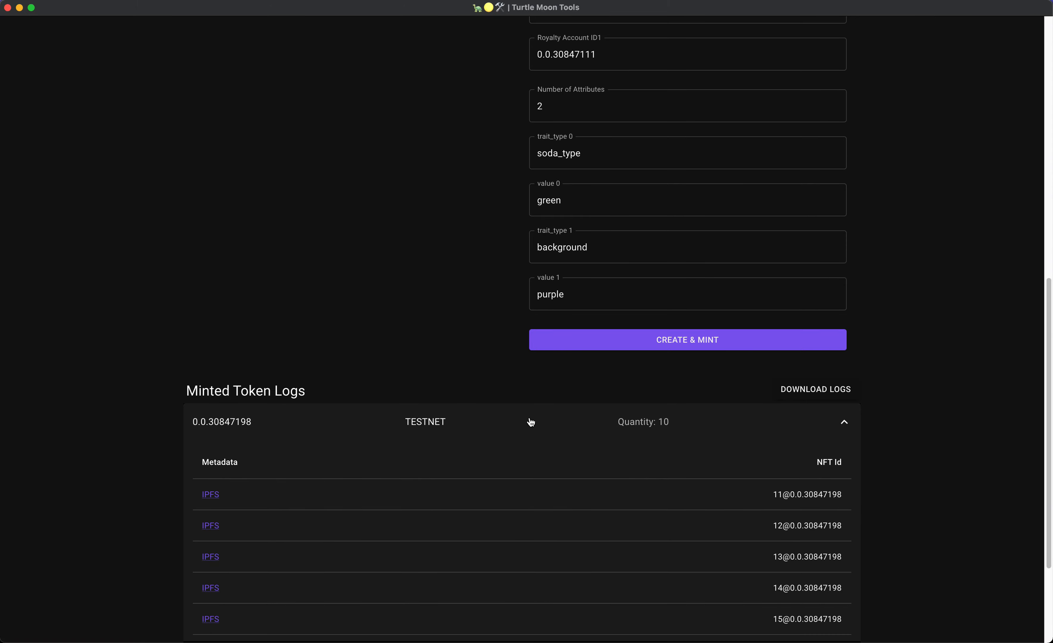
{"action": "scroll", "coordinate": [752, 413], "scroll_direction": "down", "scroll_amount": 5}
{"action": "left_click", "coordinate": [566, 250]}
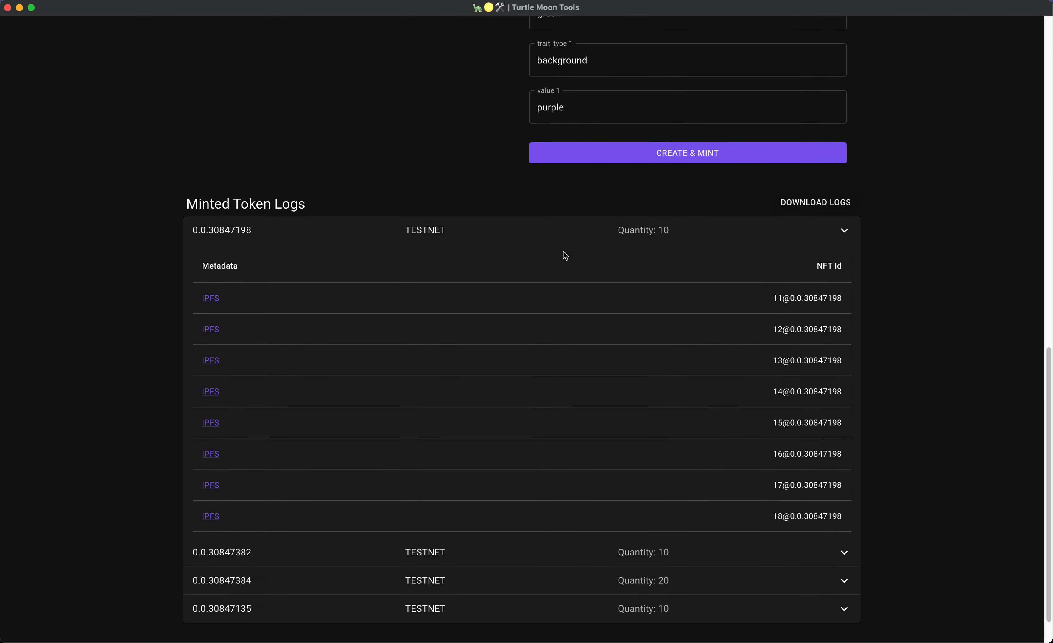
{"action": "left_click", "coordinate": [597, 453]}
{"action": "scroll", "coordinate": [588, 443], "scroll_direction": "down", "scroll_amount": 5}
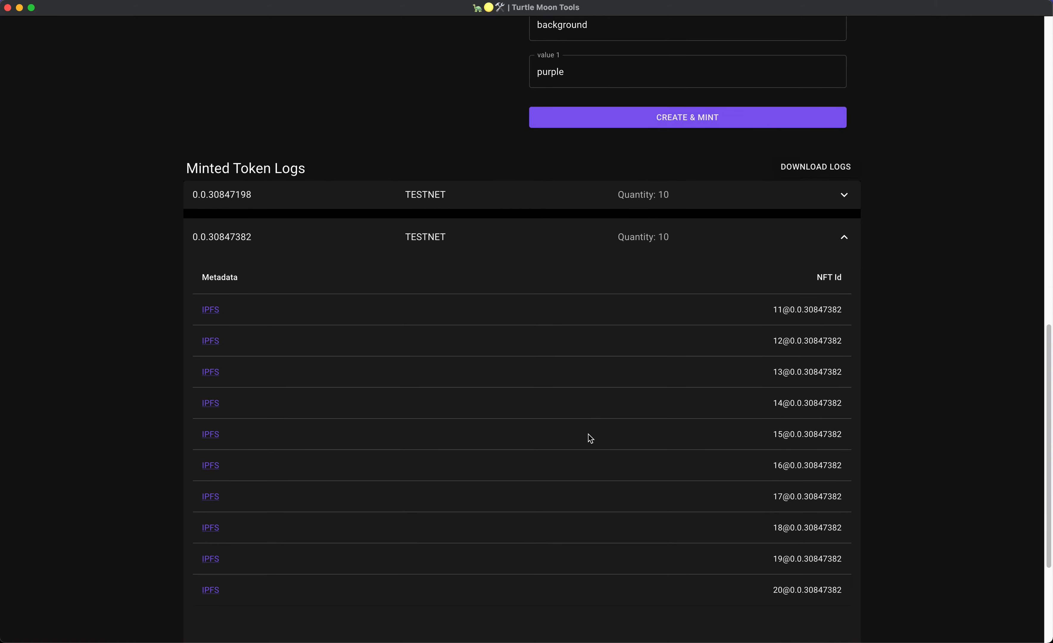
{"action": "left_click", "coordinate": [613, 245]}
{"action": "scroll", "coordinate": [597, 277], "scroll_direction": "up", "scroll_amount": 15}
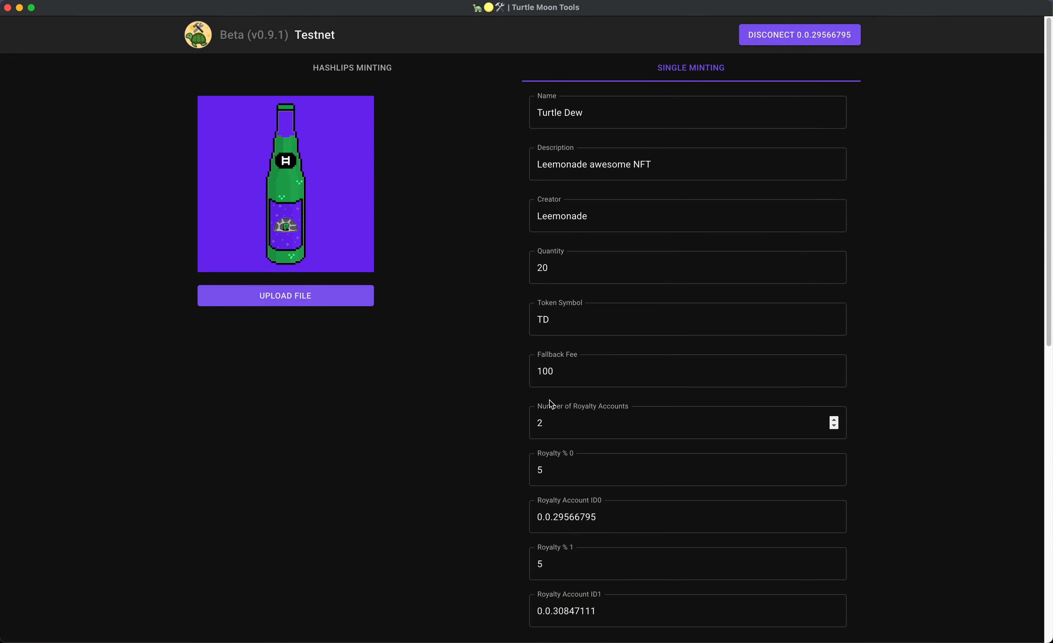
{"action": "scroll", "coordinate": [463, 350], "scroll_direction": "down", "scroll_amount": 12}
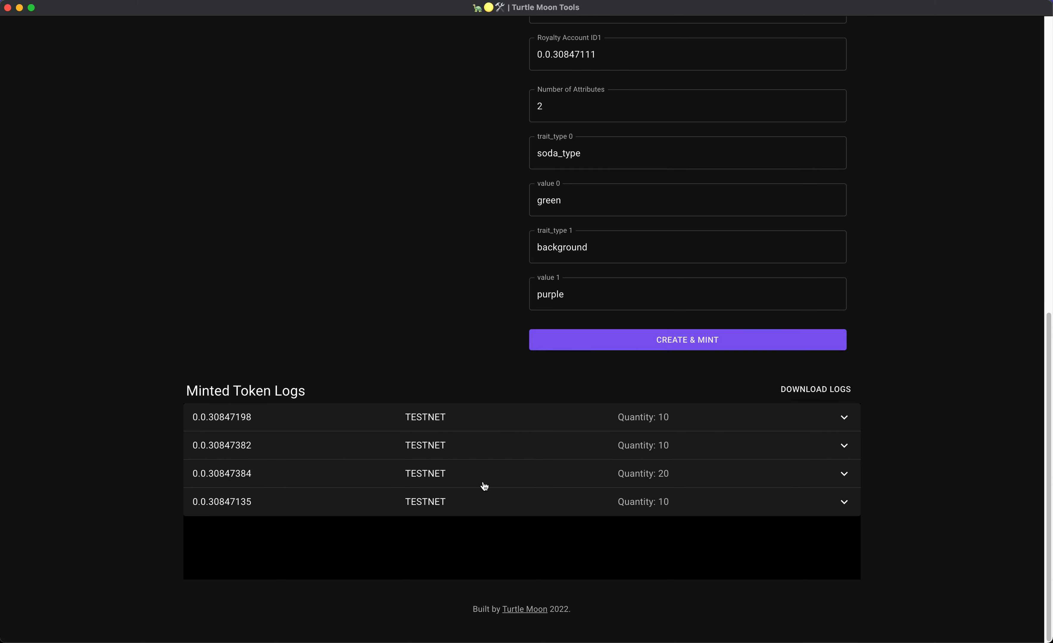
Expand the new 0.0.30847384 entry and scroll through its NFT IPFS links.
{"action": "left_click", "coordinate": [510, 485]}
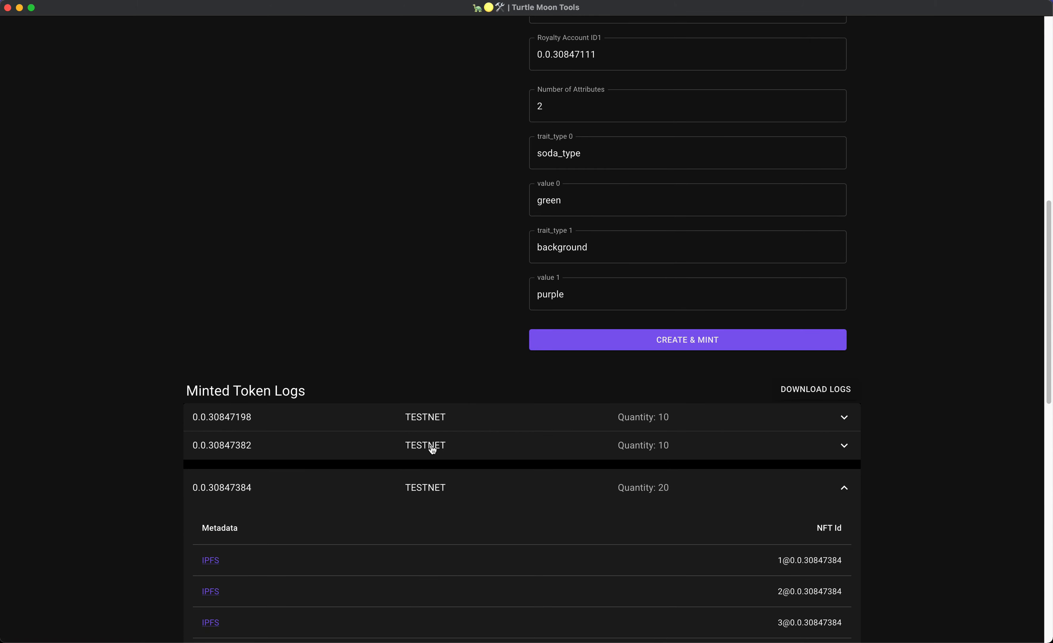
{"action": "scroll", "coordinate": [525, 482], "scroll_direction": "down", "scroll_amount": 5}
{"action": "scroll", "coordinate": [521, 475], "scroll_direction": "down", "scroll_amount": 2}
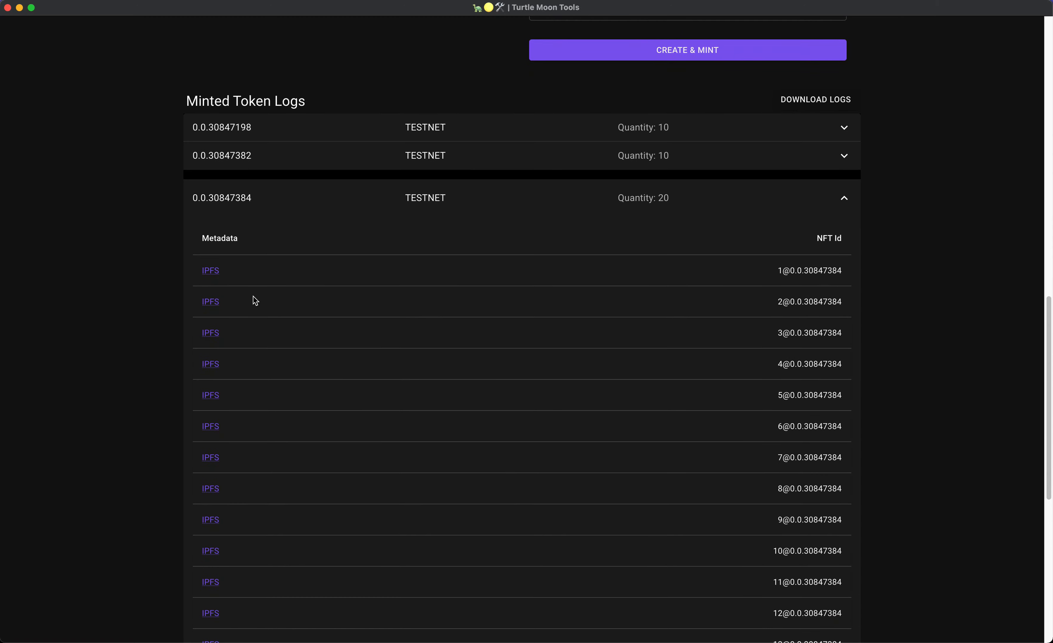
{"action": "scroll", "coordinate": [656, 296], "scroll_direction": "down", "scroll_amount": 2}
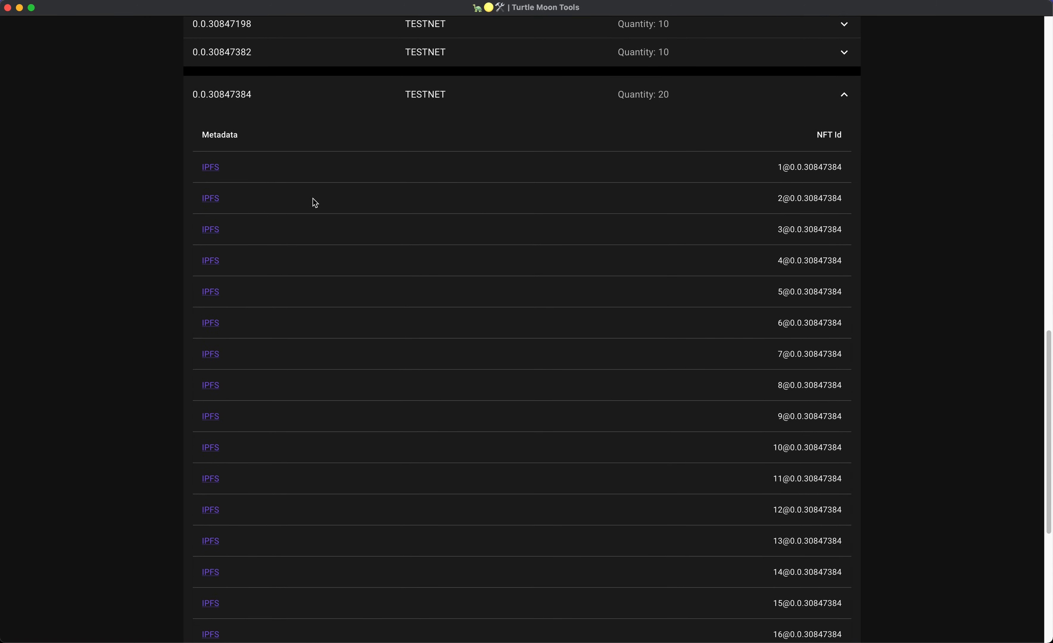
Open the first Turtle Dew NFT's IPFS metadata link in Chrome.
{"action": "left_click_drag", "start_coordinate": [797, 168], "coordinate": [842, 168]}
{"action": "left_click", "coordinate": [785, 176]}
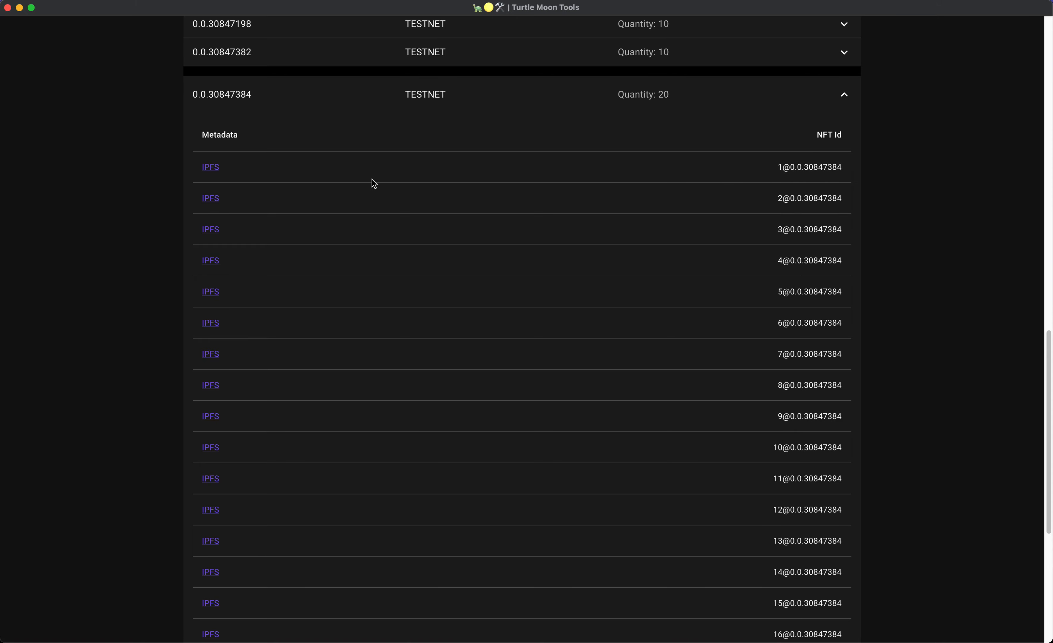
{"action": "left_click", "coordinate": [210, 168]}
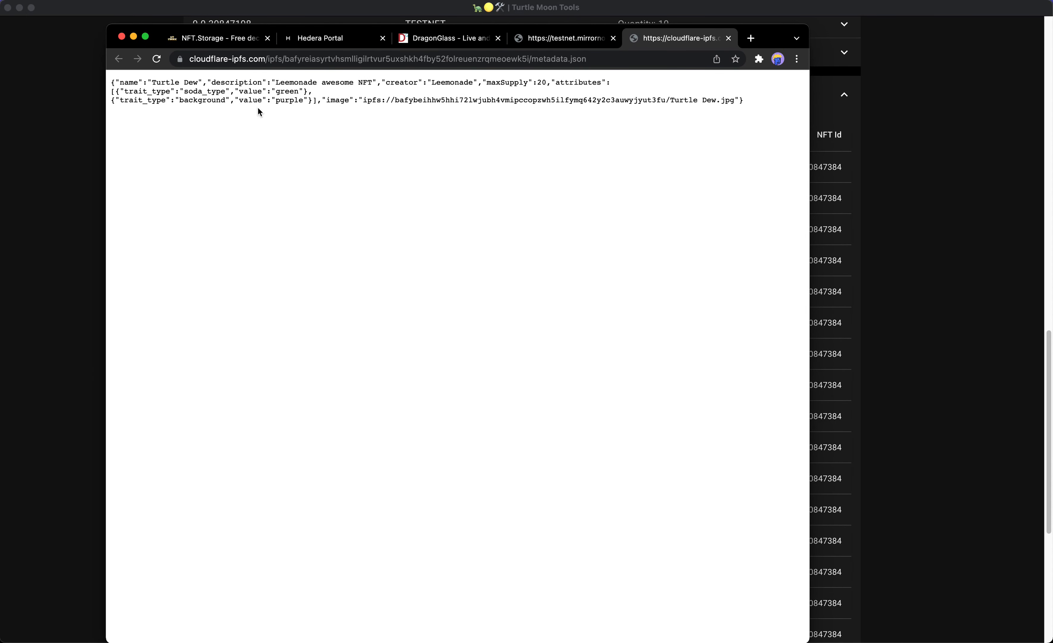
Check the metadata's name, description, creator, image path and attributes.
{"action": "double_click", "coordinate": [568, 85]}
{"action": "left_click_drag", "start_coordinate": [394, 103], "coordinate": [730, 97]}
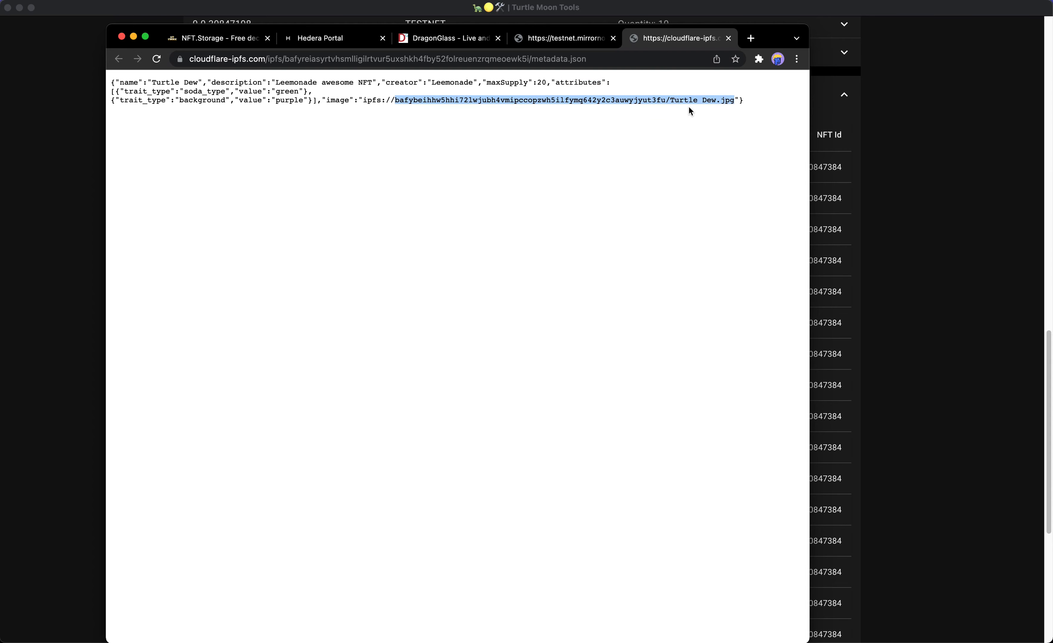
{"action": "left_click_drag", "start_coordinate": [164, 83], "coordinate": [190, 83]}
{"action": "left_click_drag", "start_coordinate": [275, 83], "coordinate": [367, 86]}
{"action": "left_click", "coordinate": [399, 98]}
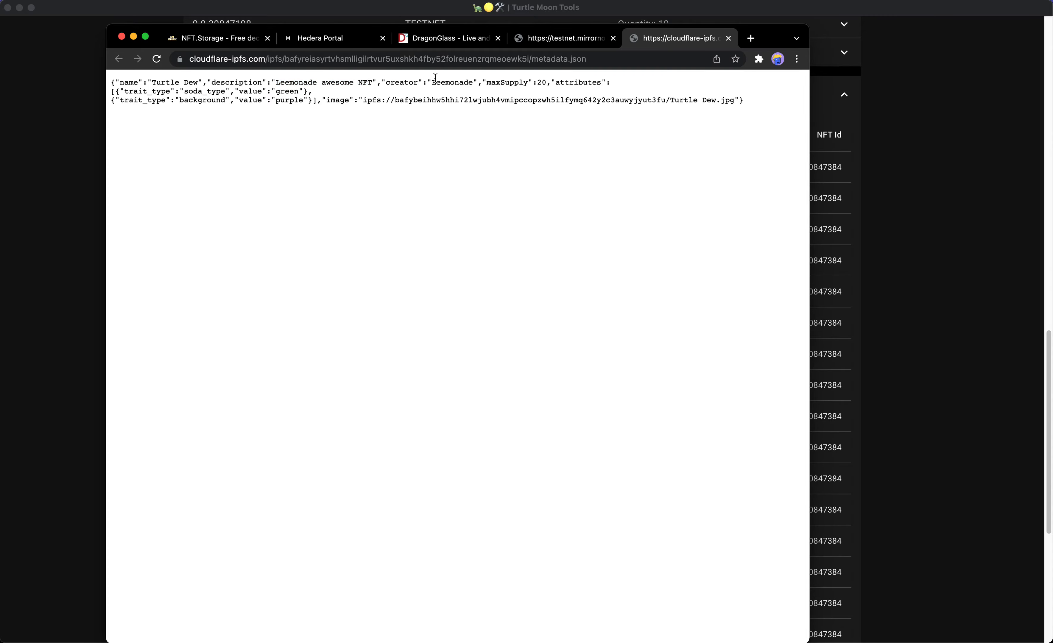
{"action": "left_click_drag", "start_coordinate": [432, 82], "coordinate": [543, 87]}
{"action": "left_click", "coordinate": [475, 137]}
Close the metadata tab and return to Turtle Moon Tools' form top.
{"action": "left_click", "coordinate": [728, 38]}
{"action": "key", "text": "super+m"}
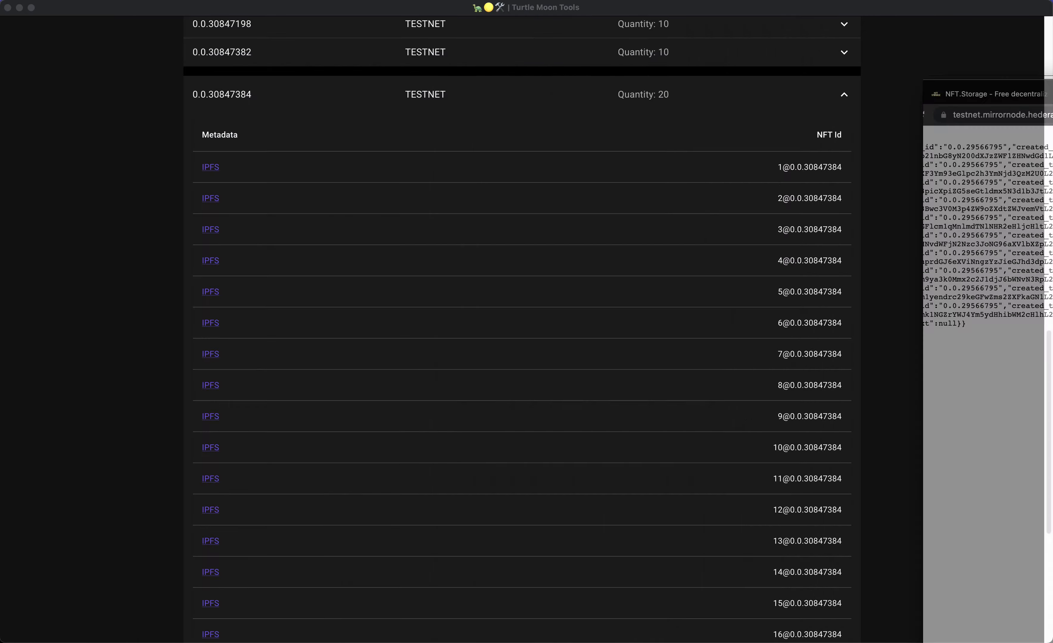
{"action": "scroll", "coordinate": [549, 99], "scroll_direction": "up", "scroll_amount": 20}
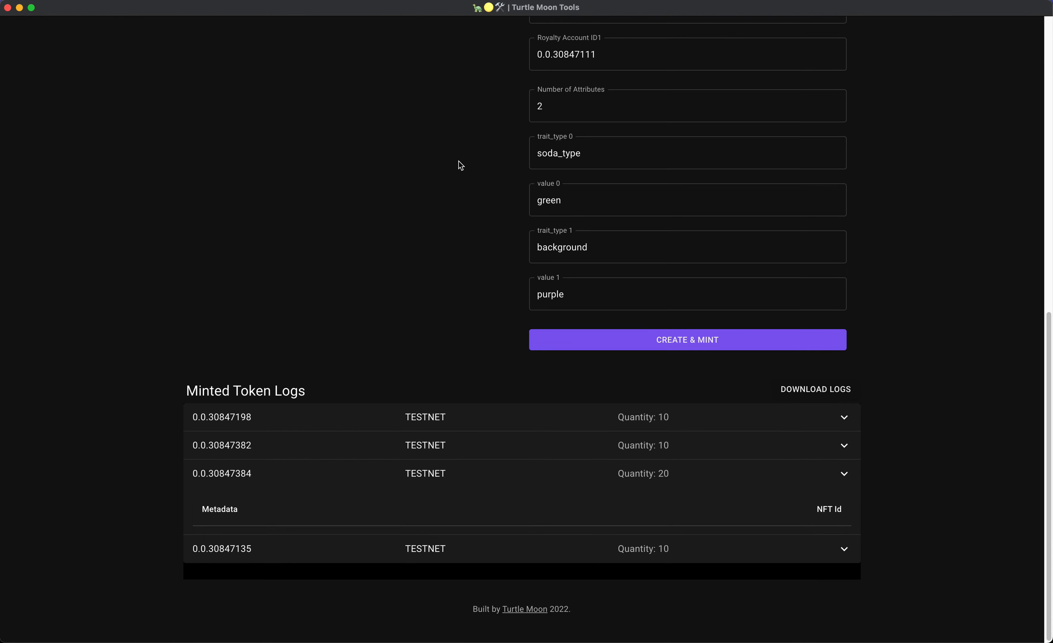